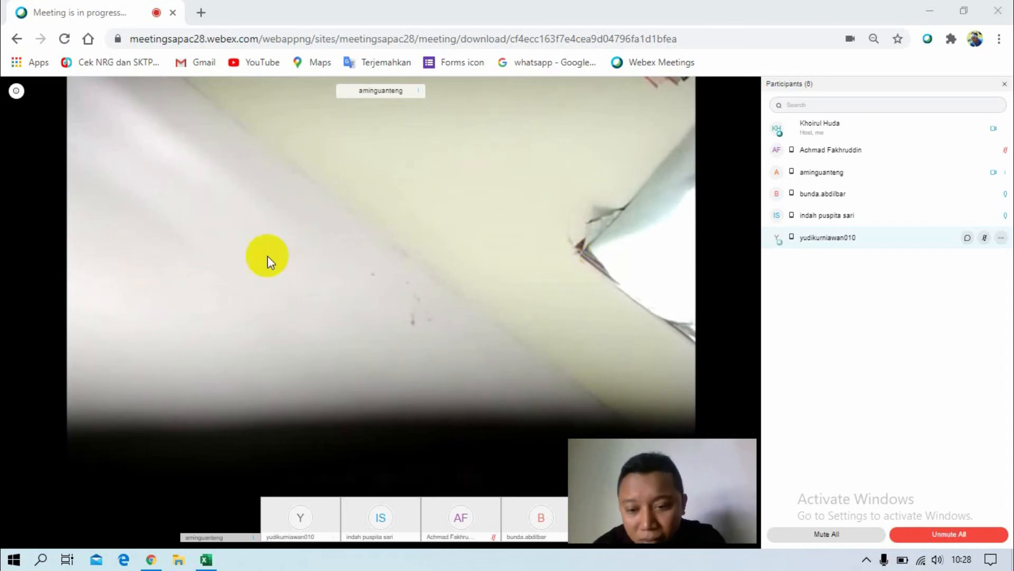
Share the entire screen with the participants of the Webex meeting.
left_click(351, 461)
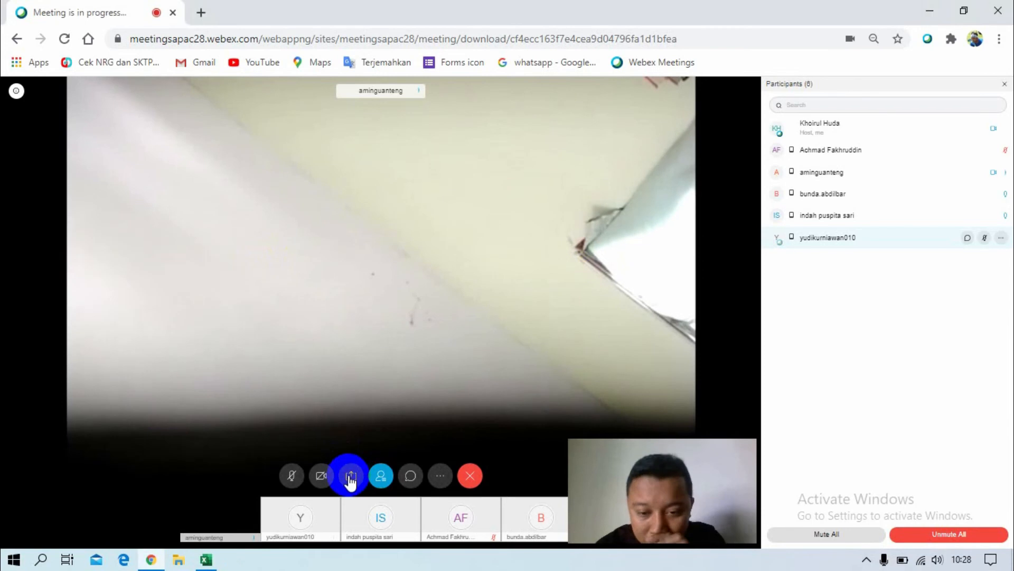
left_click(350, 478)
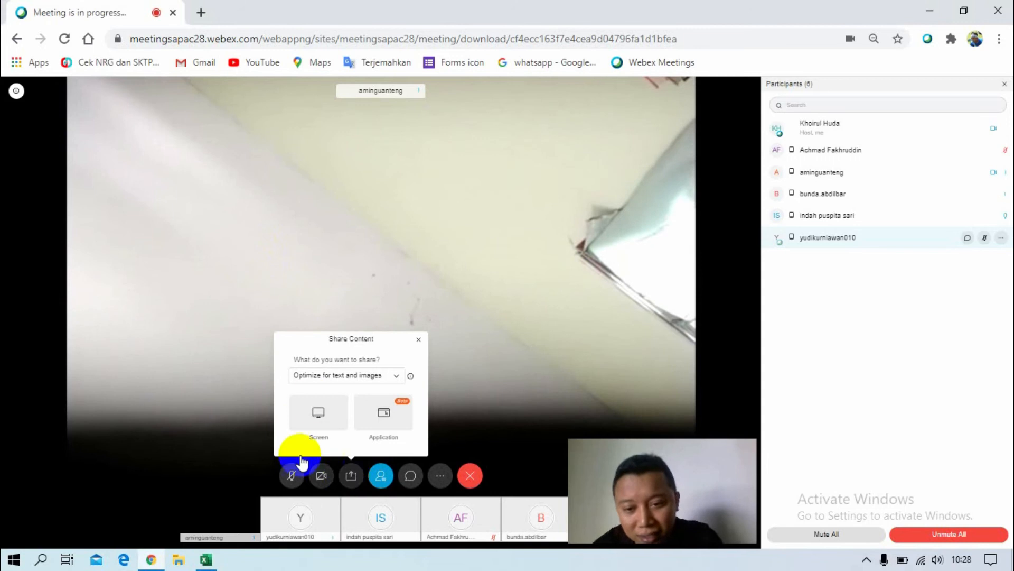
left_click(320, 413)
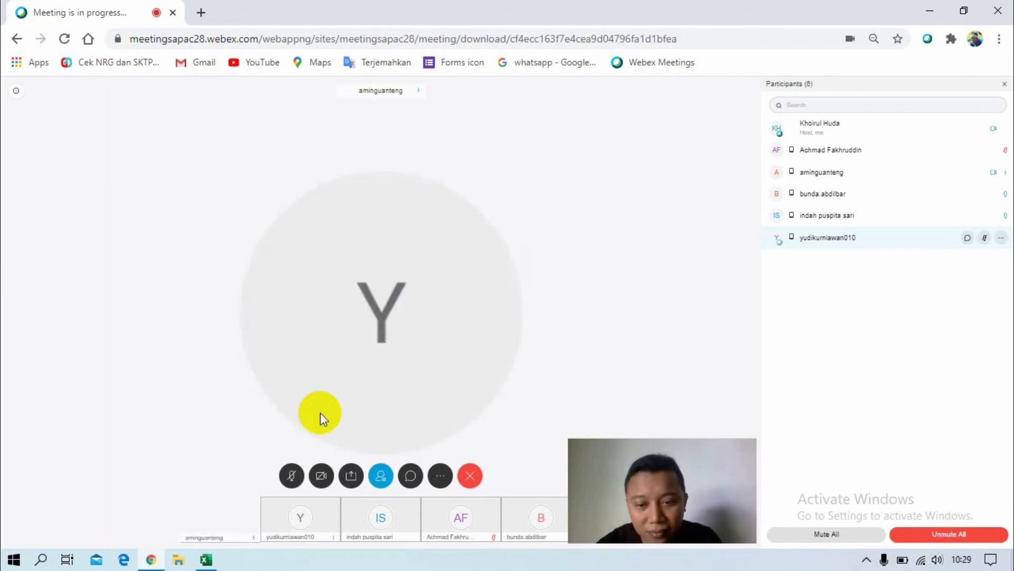
left_click(320, 413)
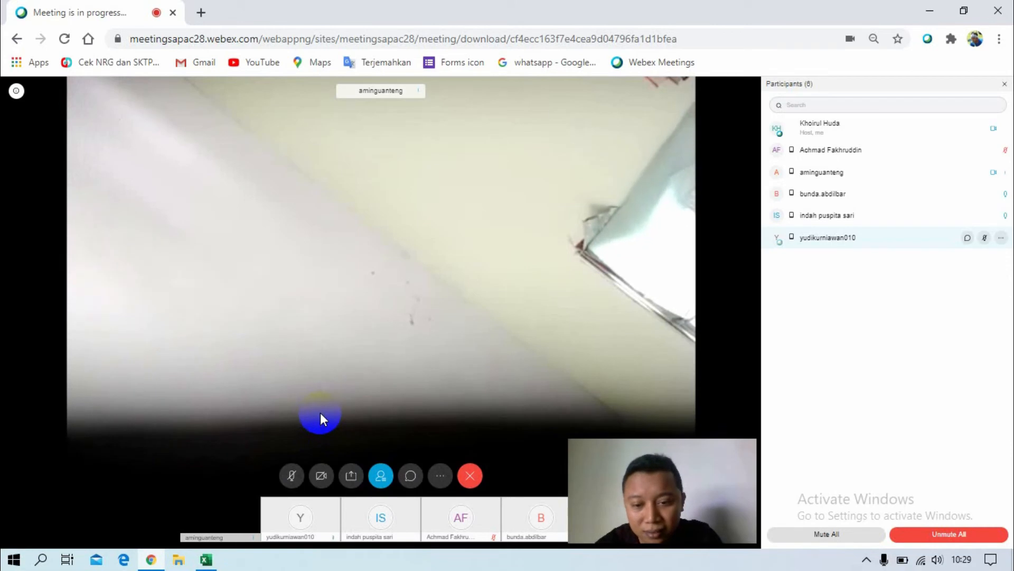
left_click(350, 476)
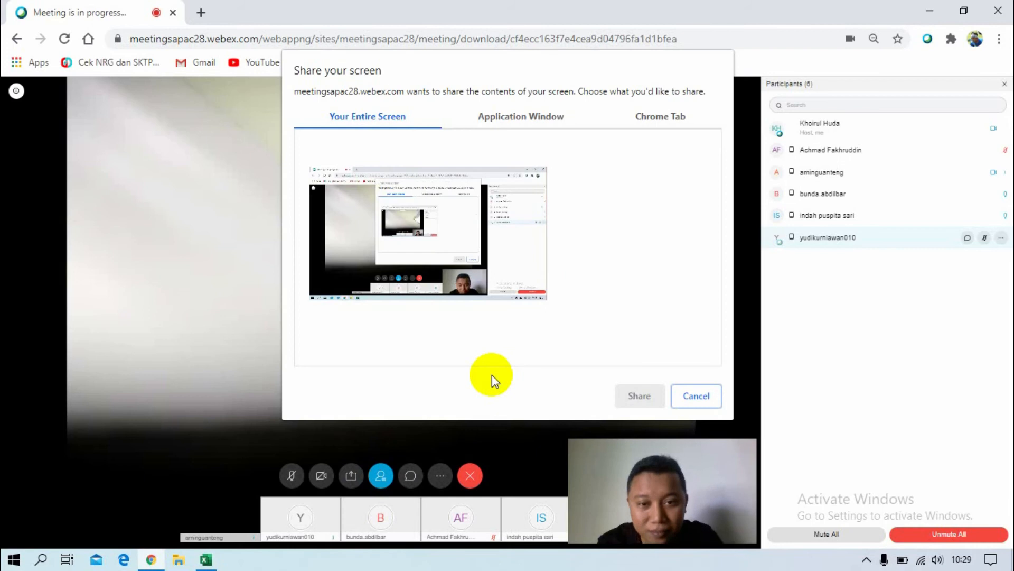
left_click(432, 253)
left_click(637, 392)
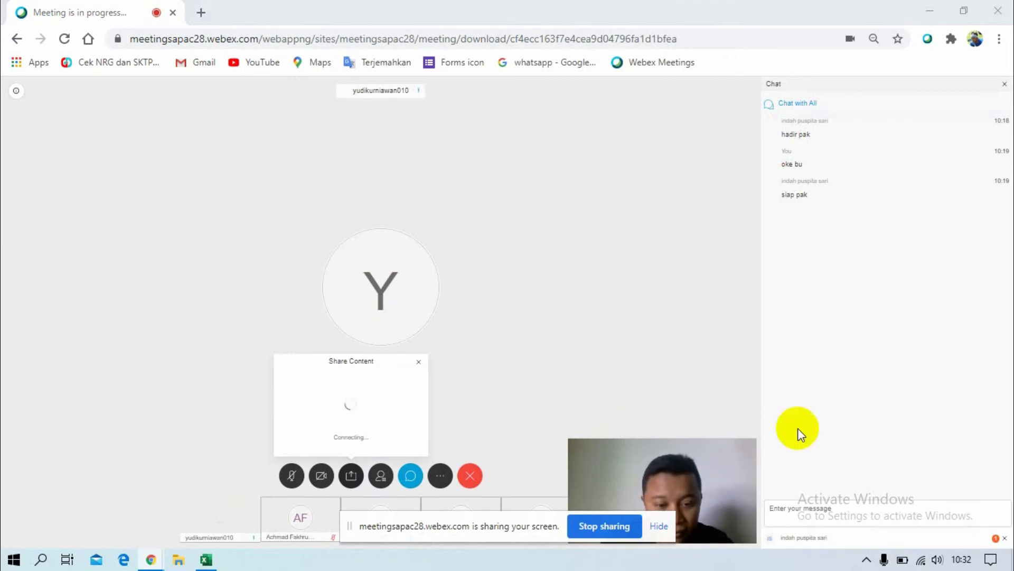
left_click(892, 538)
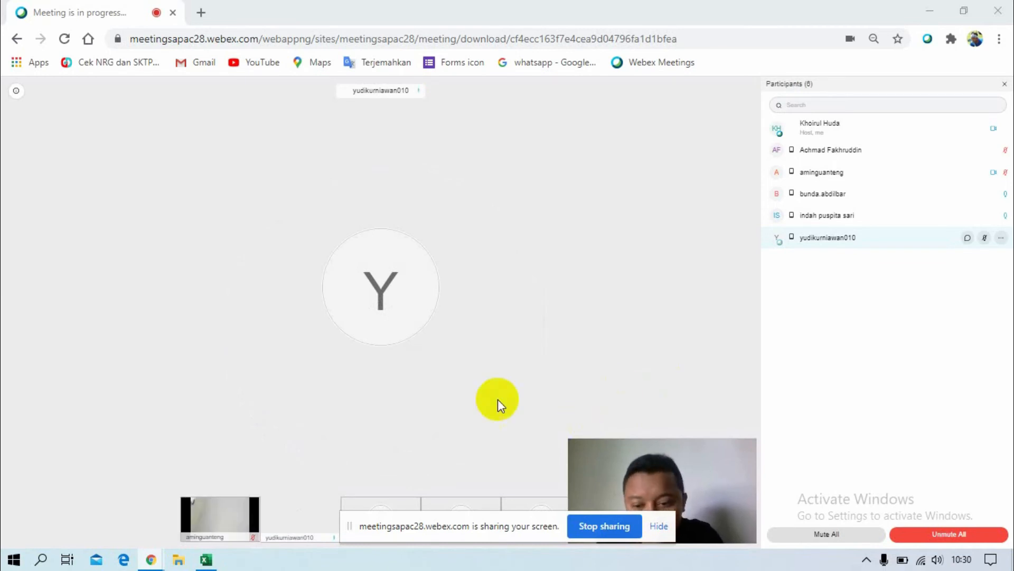
Switch to the PRAKTIK workbook in Excel and enter the title GAME TEBAK KATA in cell B2 of Sheet2.
mouse_move(206, 560)
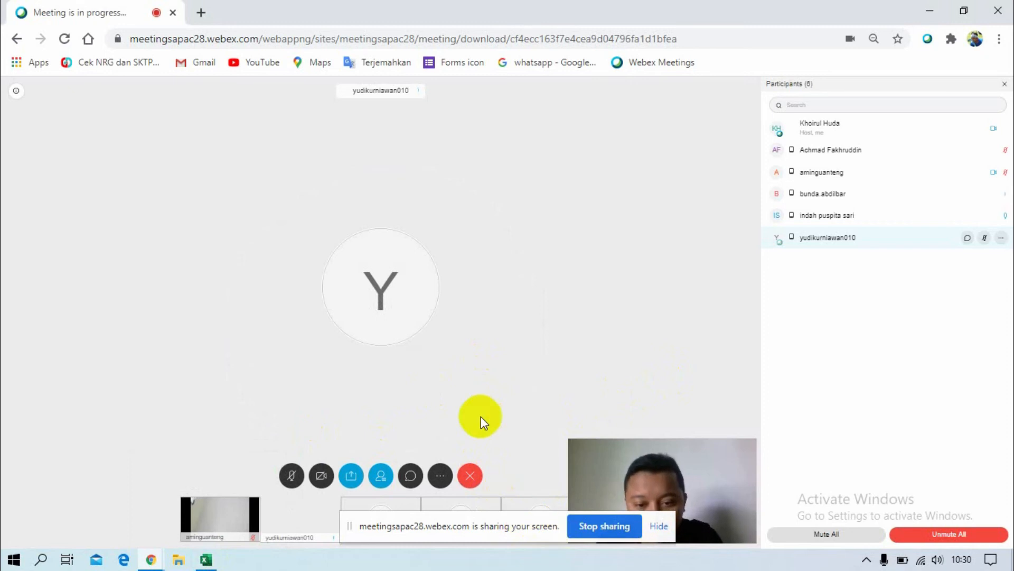
left_click(455, 527)
left_click(206, 558)
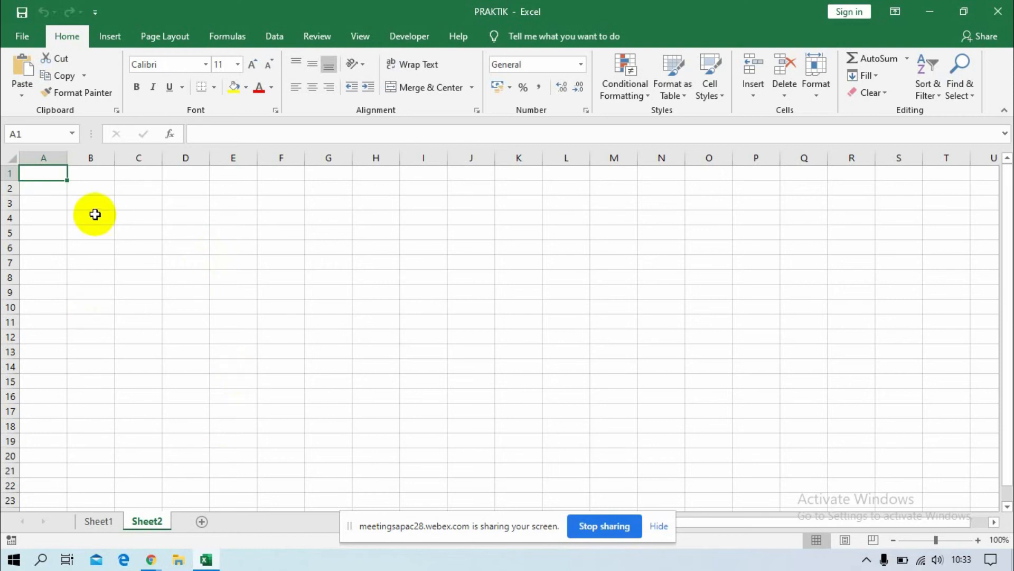
left_click(83, 190)
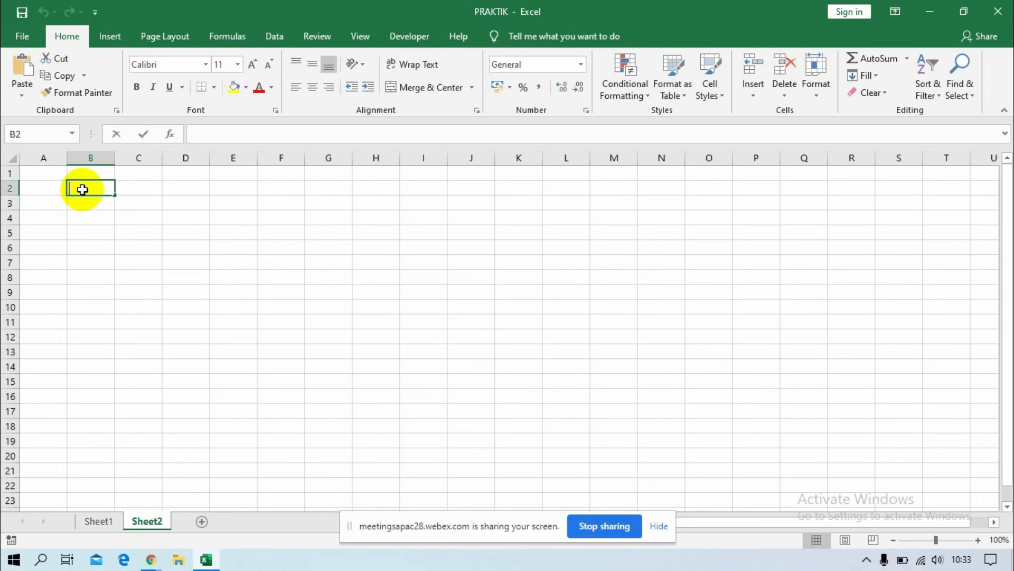
type("GAME TEBAK KA")
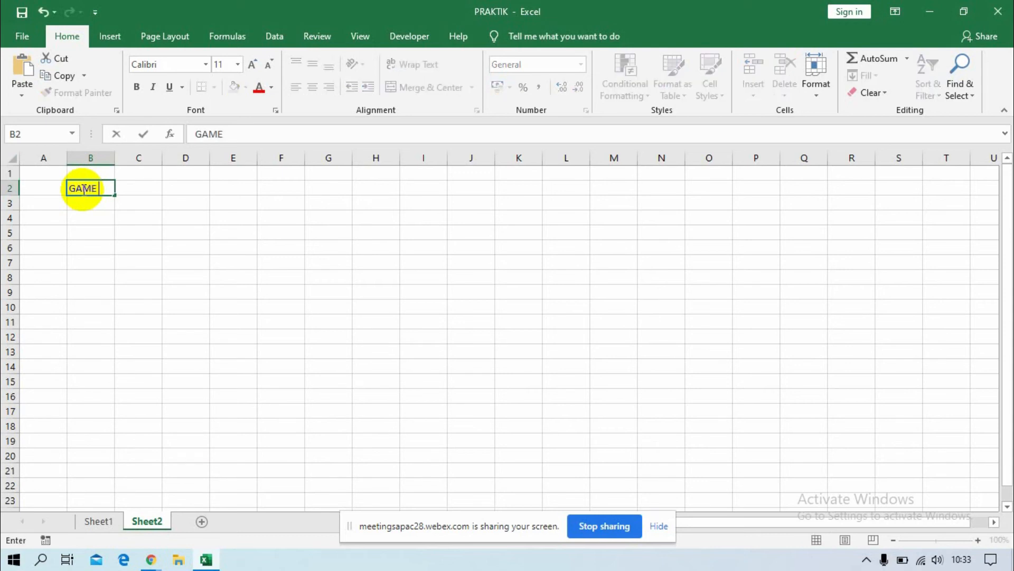
type("TA")
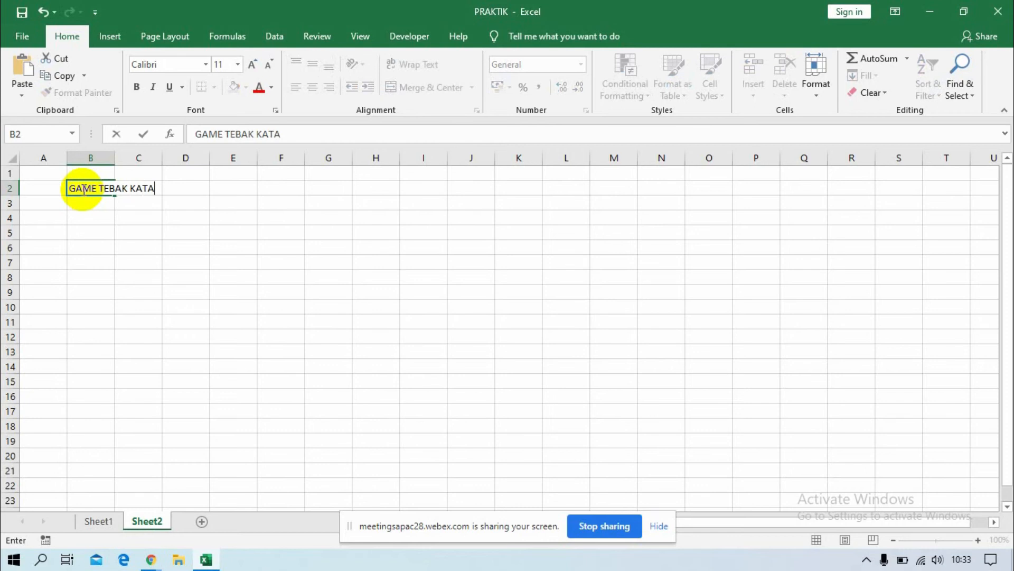
key("Return")
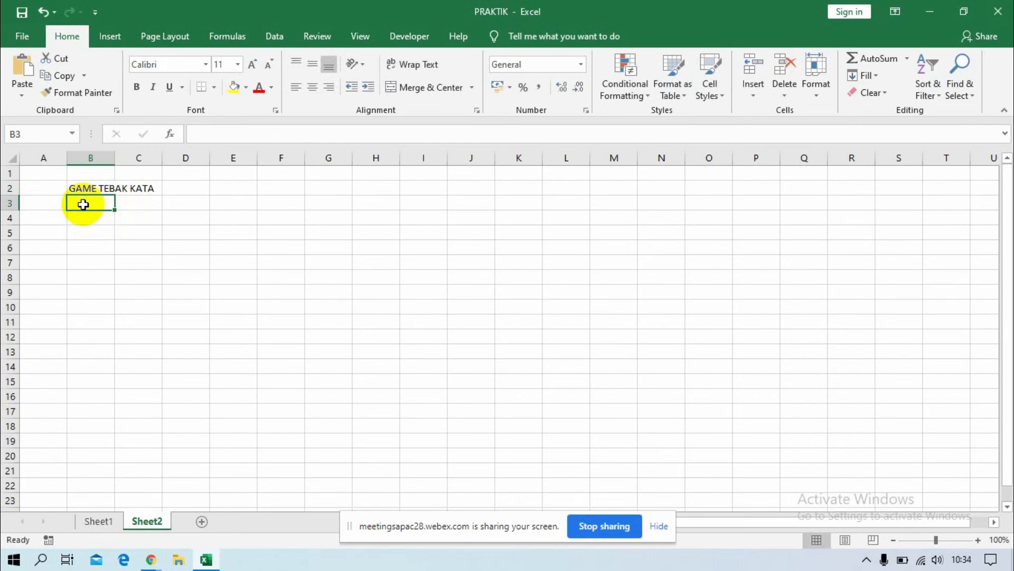
Enter the table headings NO in B3, JENIS KATA in C3 and JAWABAN in C4.
type("NO")
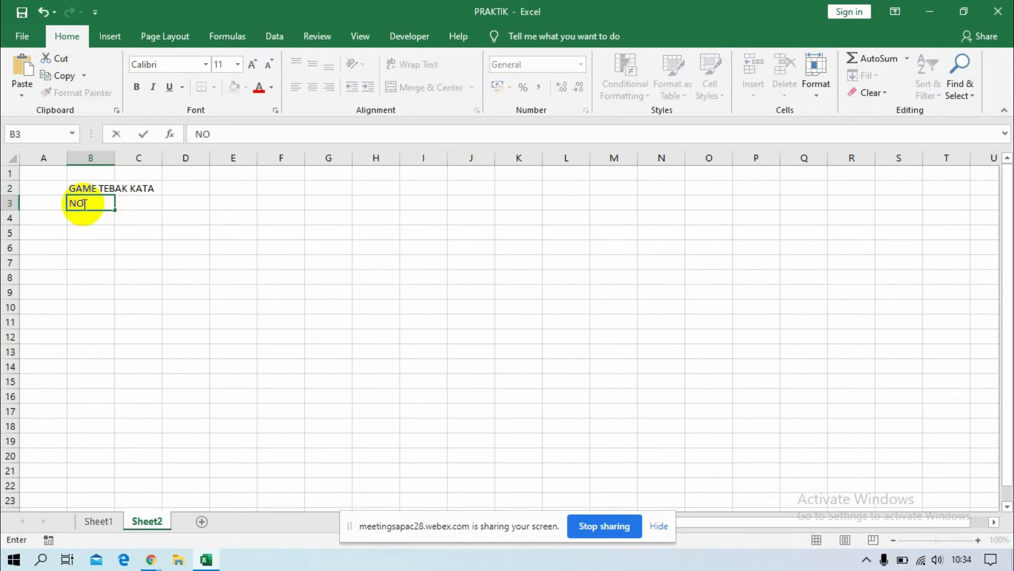
key("Tab")
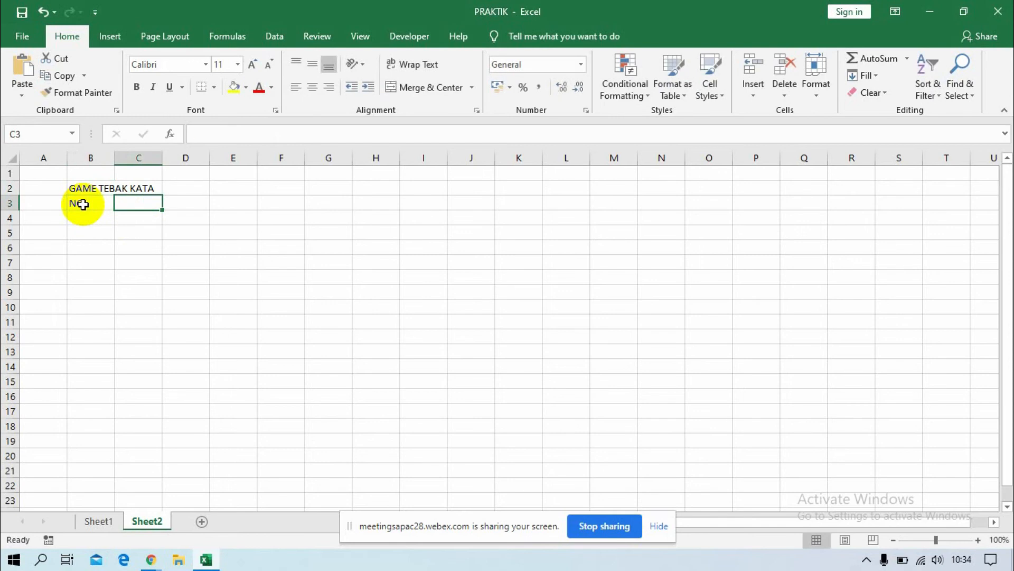
type("JENIS")
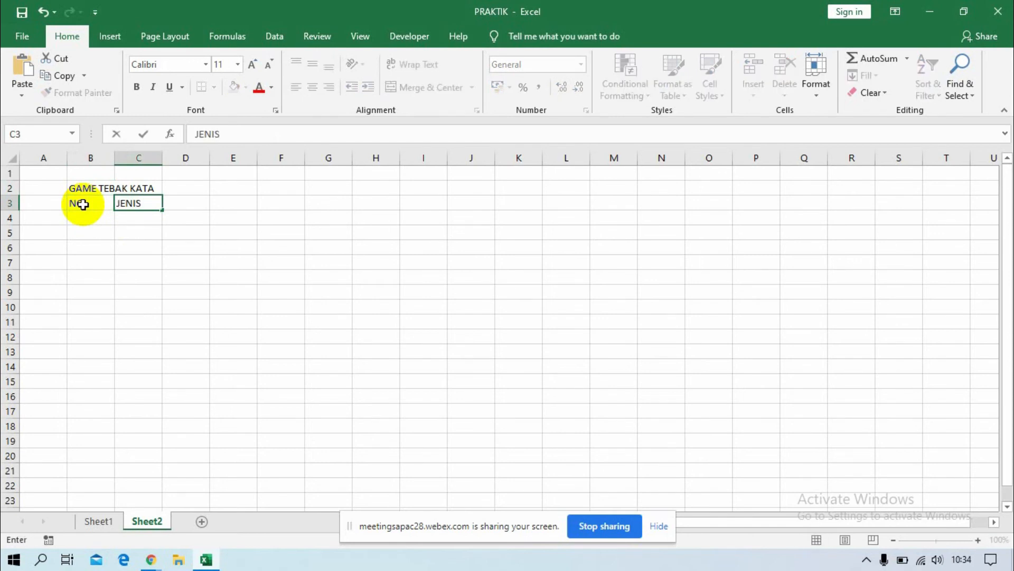
type(" KATA")
key("Return")
key("Right")
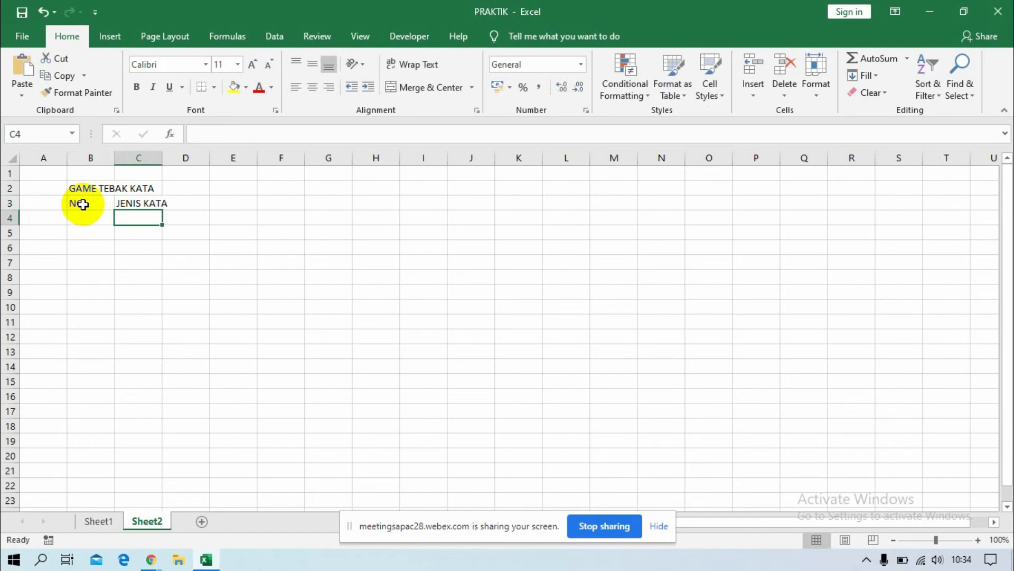
type("JAWABAN")
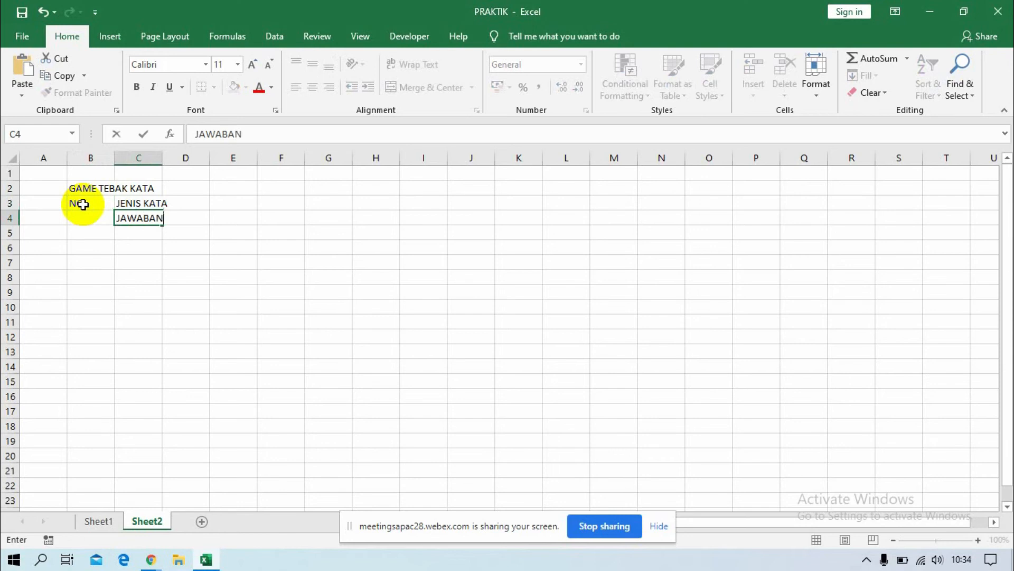
key("Return")
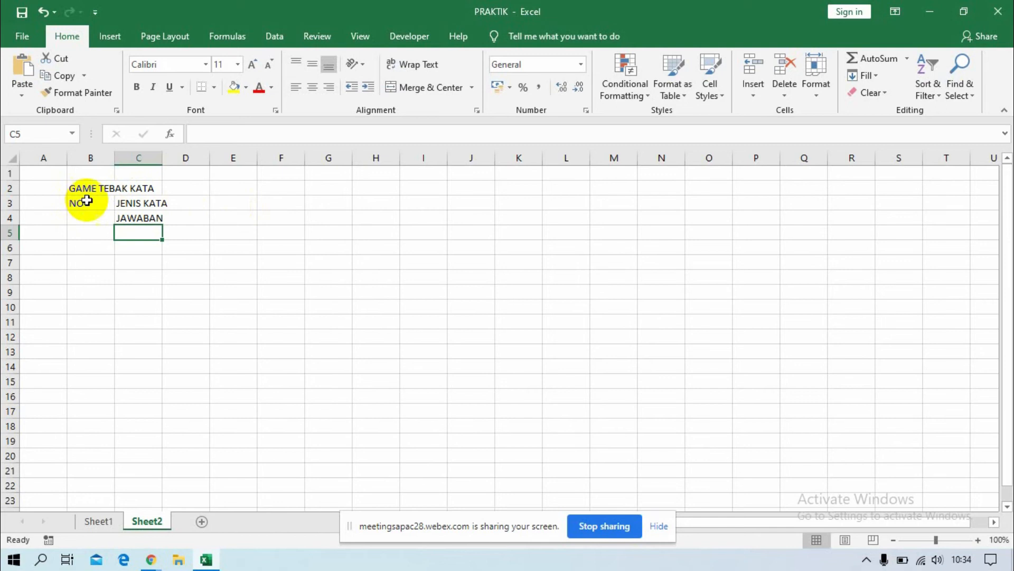
Apply all borders to the table range B3:H4.
left_click_drag(83, 202, 390, 218)
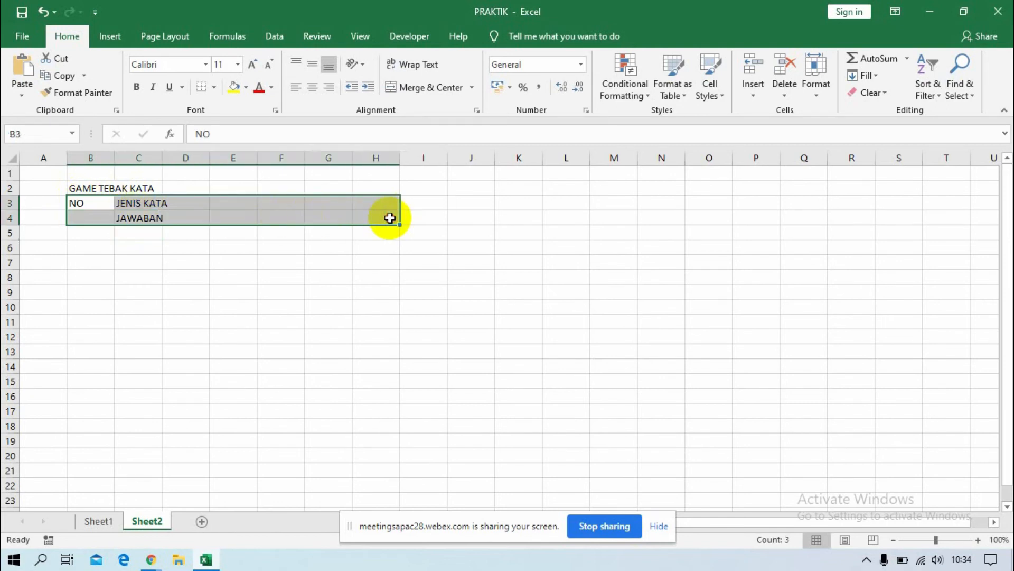
left_click(216, 87)
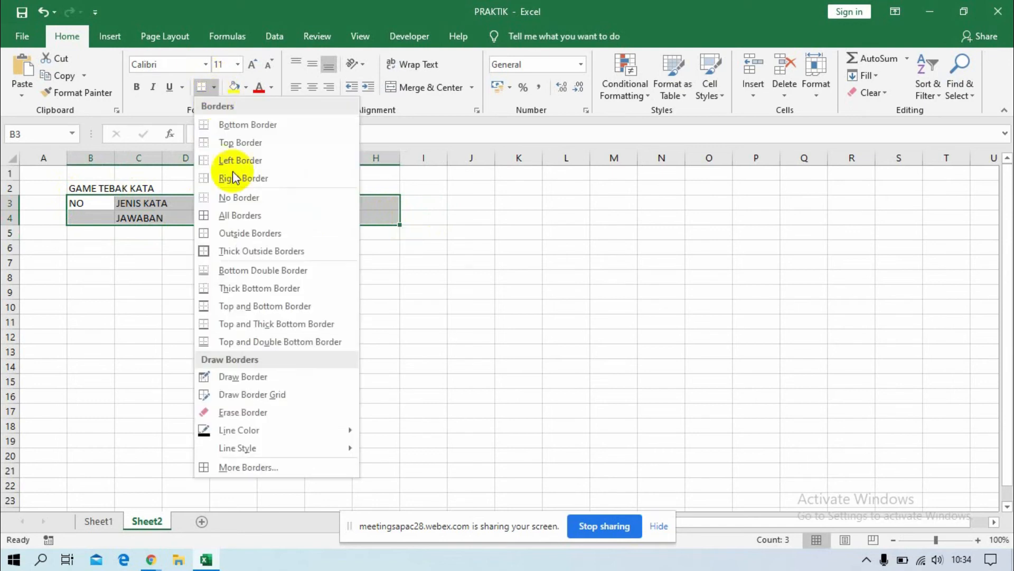
left_click(238, 215)
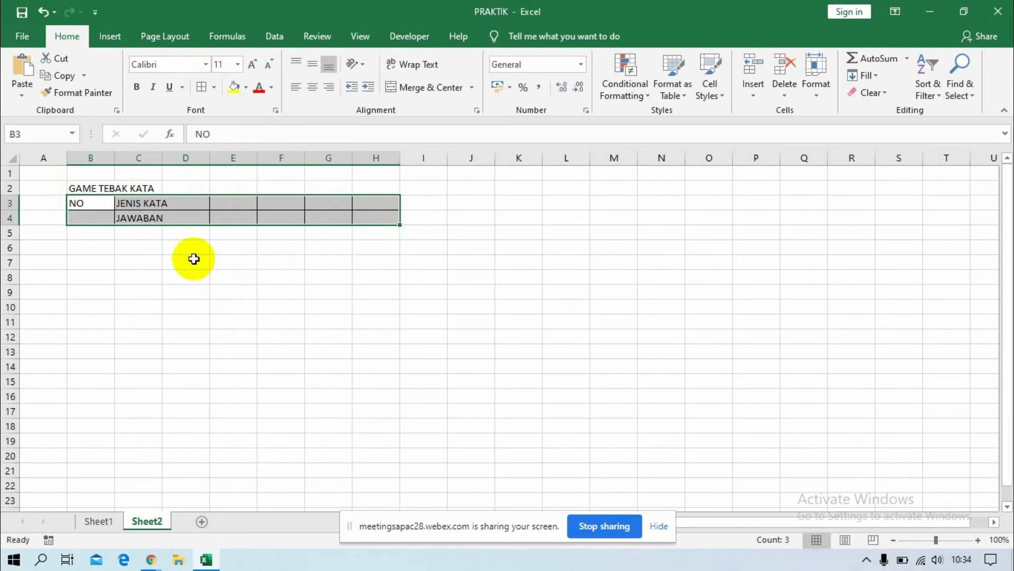
Enter the heading CHECK in cell H3 at the end of the table's heading row.
left_click(93, 203)
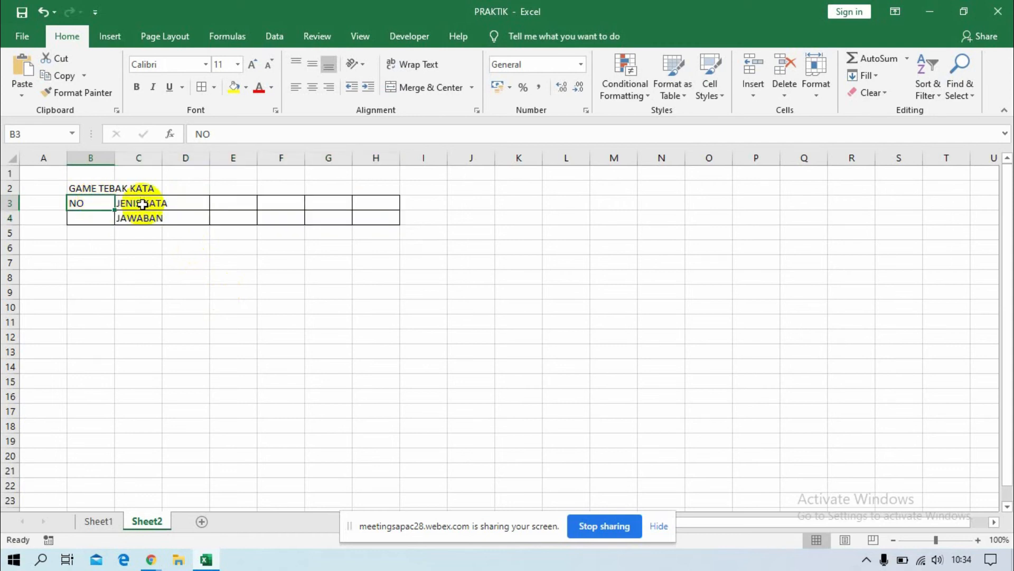
left_click(143, 203)
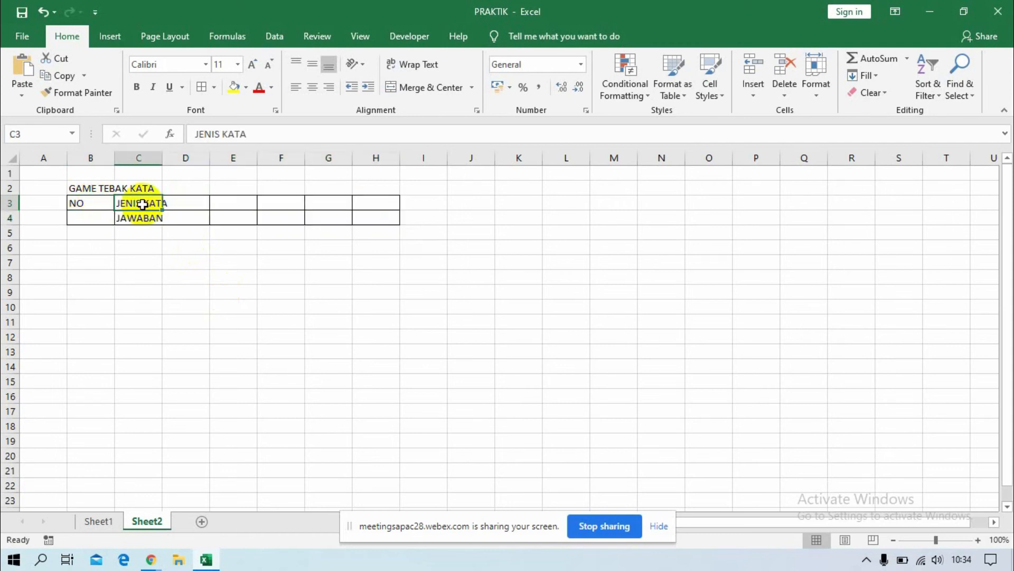
left_click(190, 201)
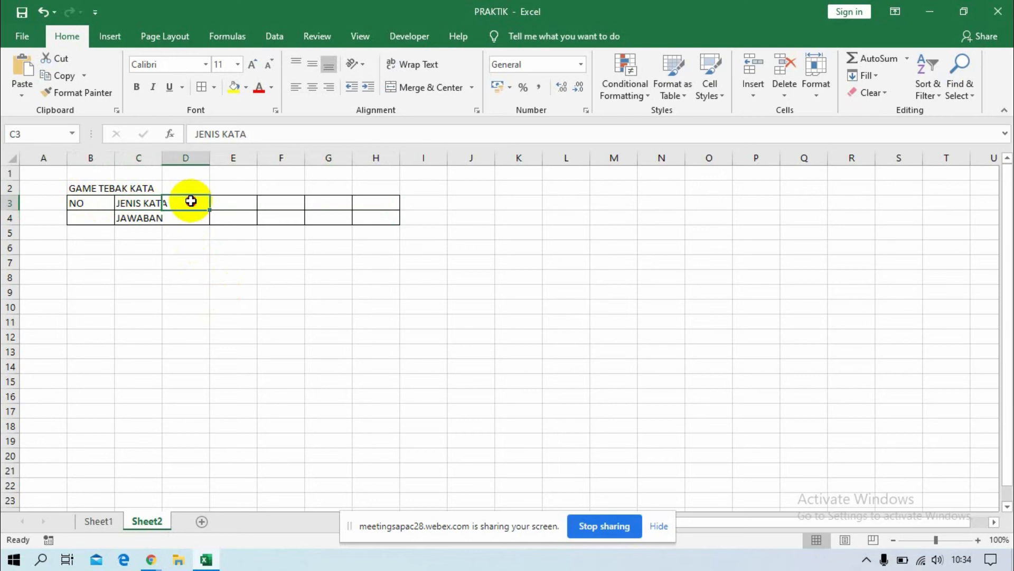
left_click(339, 199)
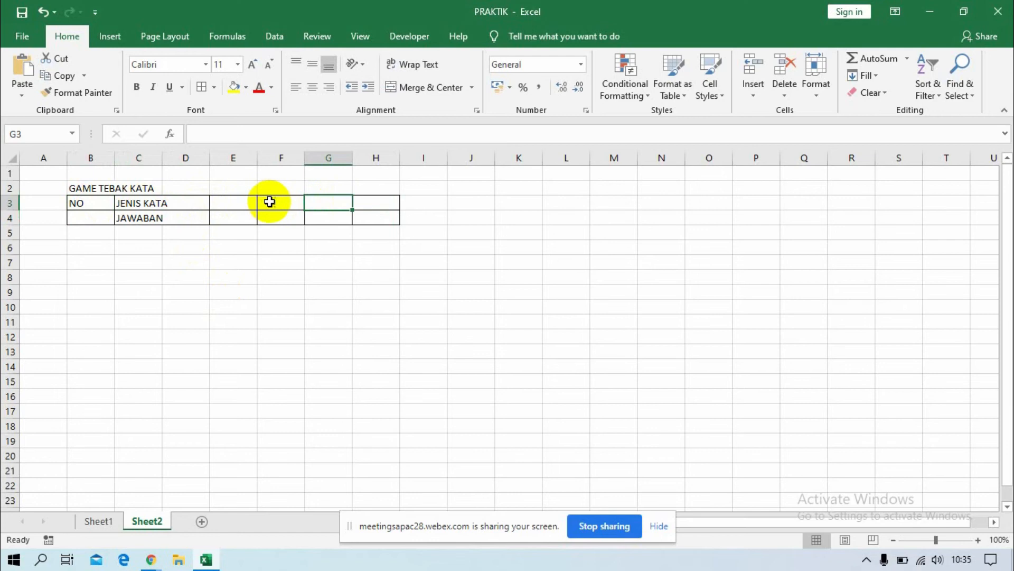
left_click(389, 204)
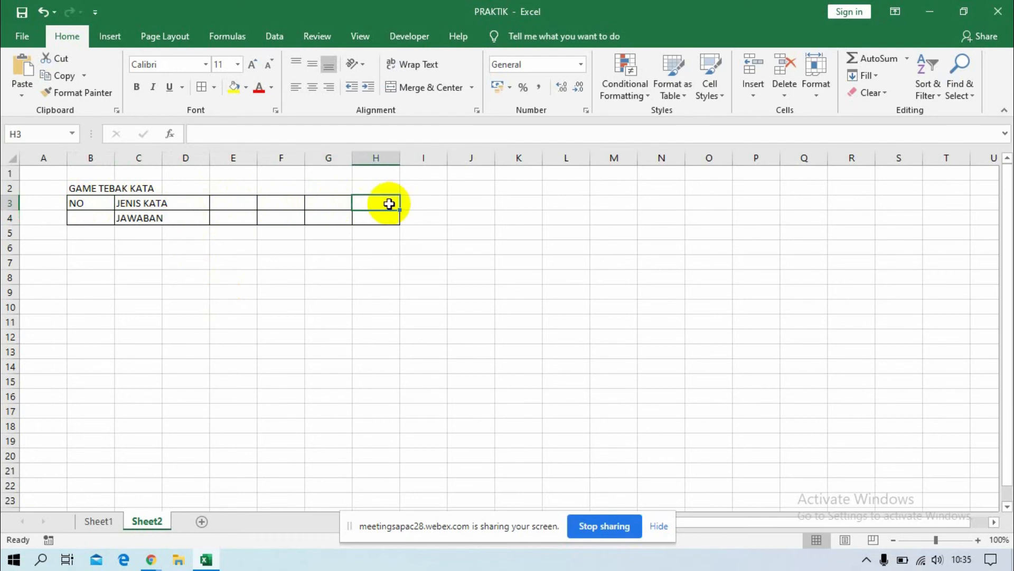
type("C")
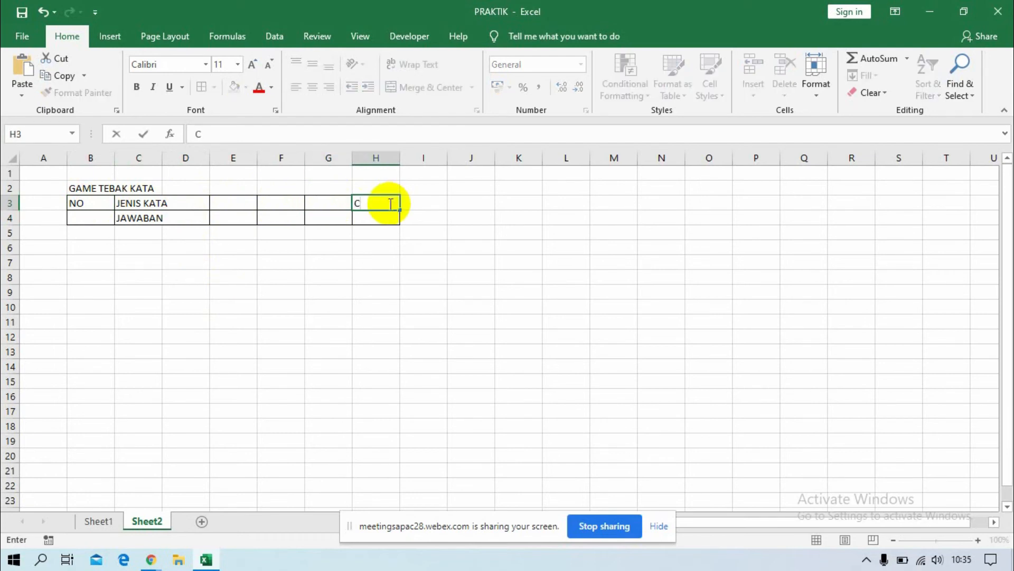
type("HECK")
key("Return")
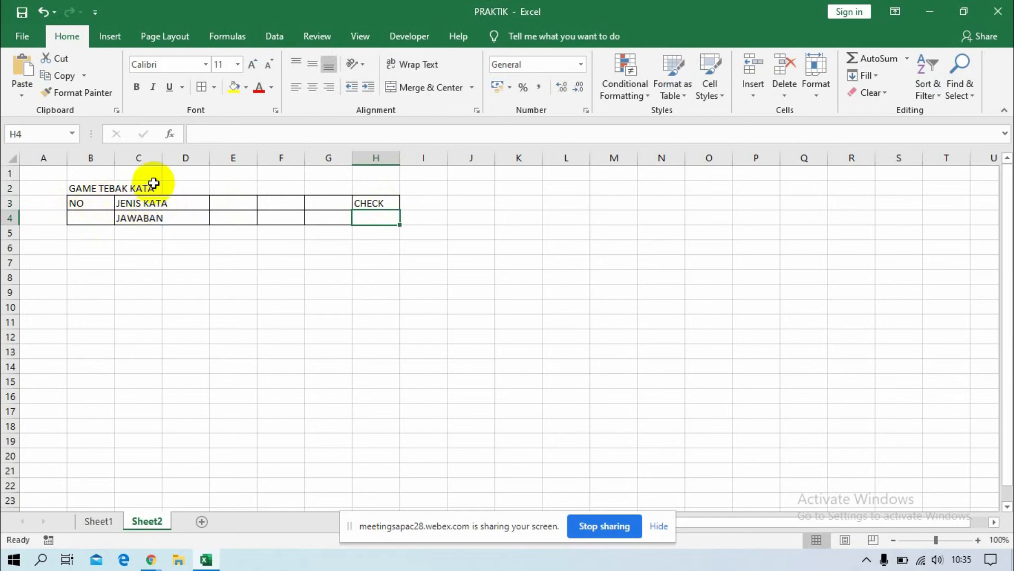
Widen column C to fit its heading, and merge and center JENIS KATA across C3:G3.
left_click_drag(163, 154, 171, 154)
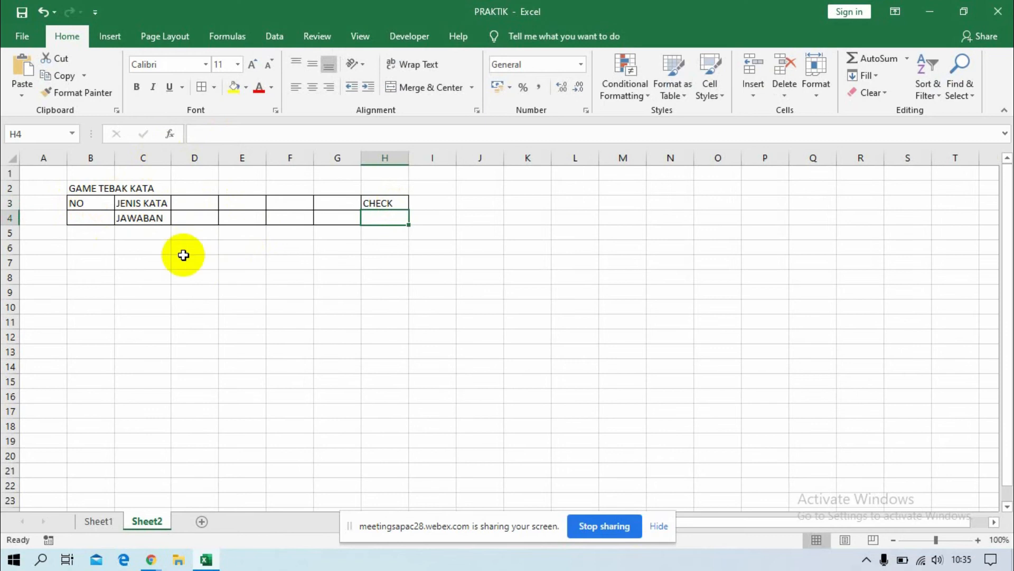
left_click_drag(80, 203, 81, 206)
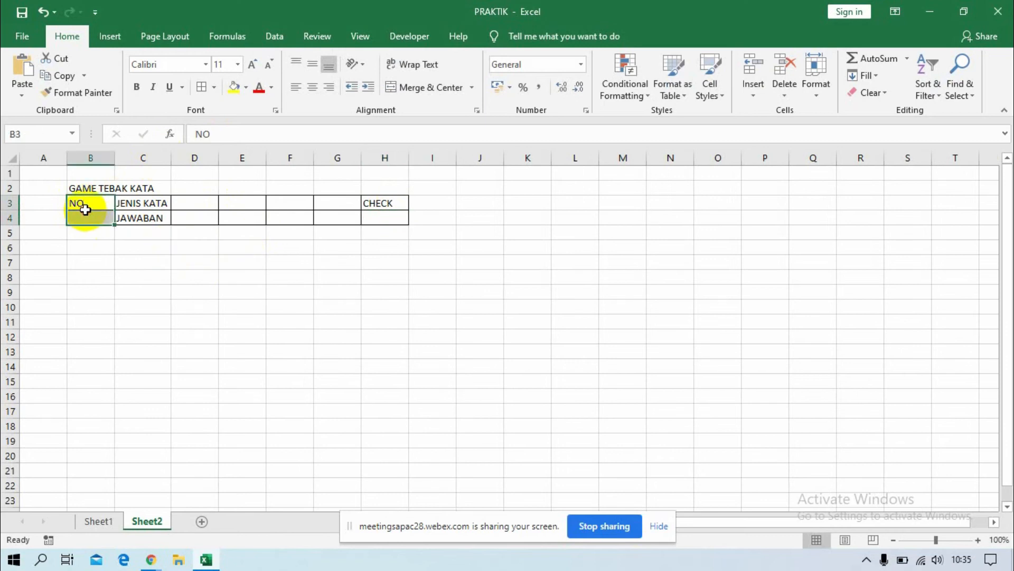
left_click(95, 219)
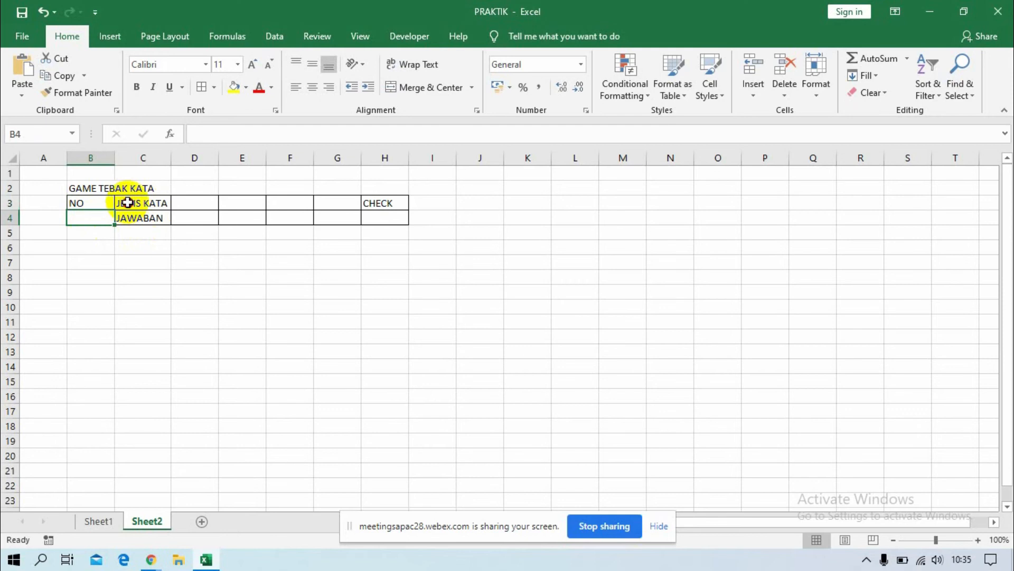
left_click_drag(126, 204, 314, 197)
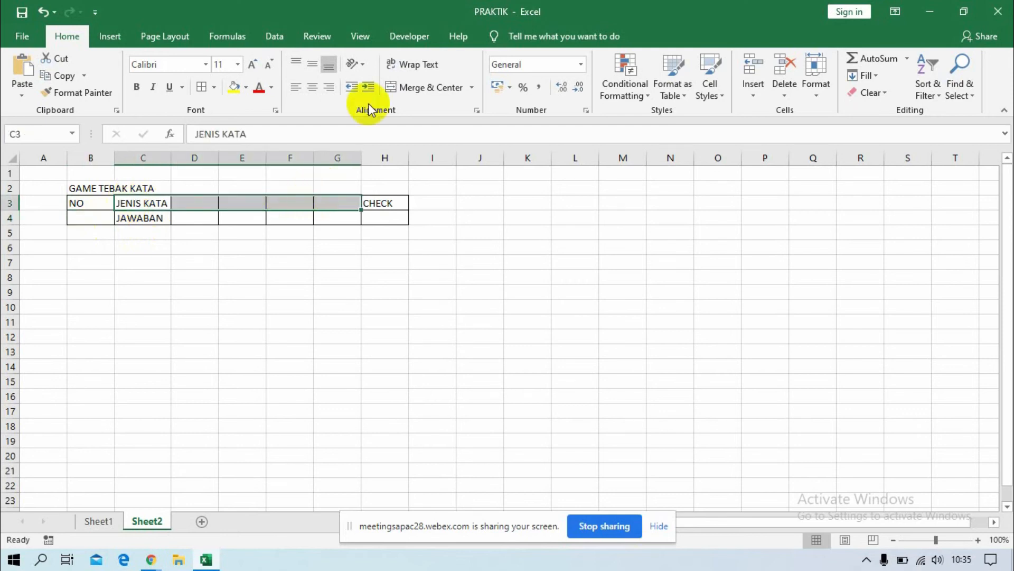
left_click(408, 90)
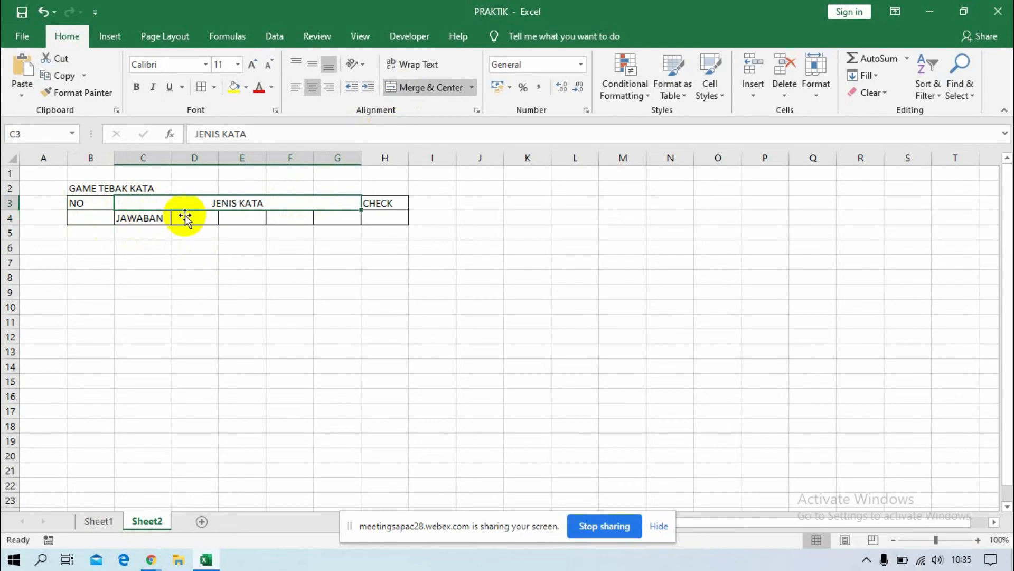
Extend the merged heading in C3 to read JENIS KATA YANG DIACAK.
left_click(330, 128)
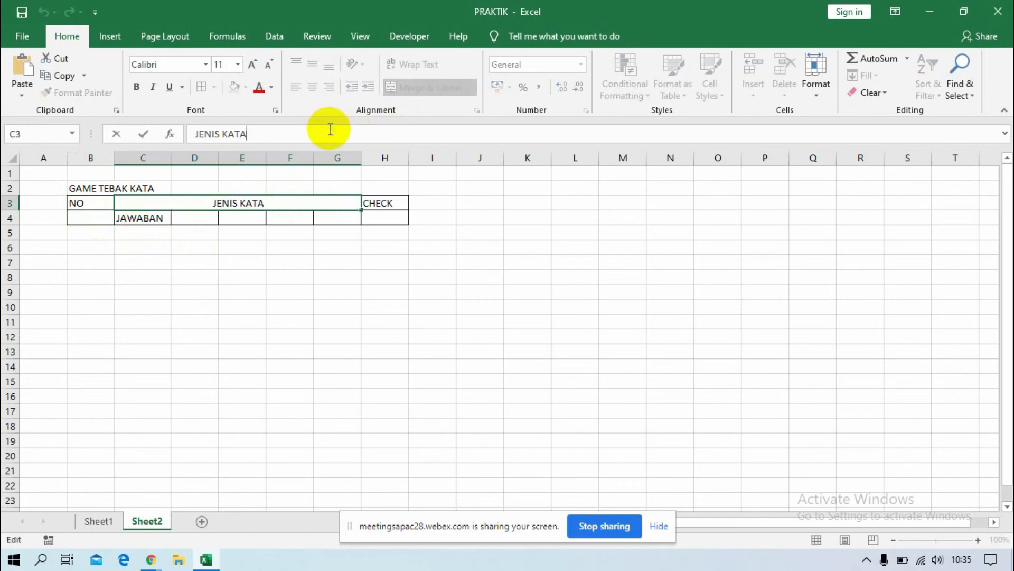
type("YANG ")
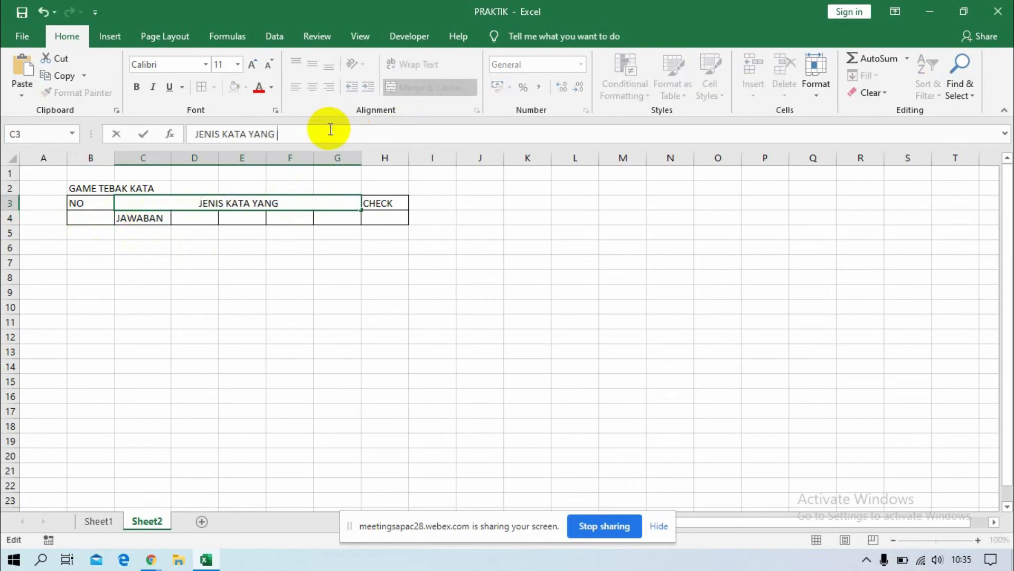
type("DIACAK")
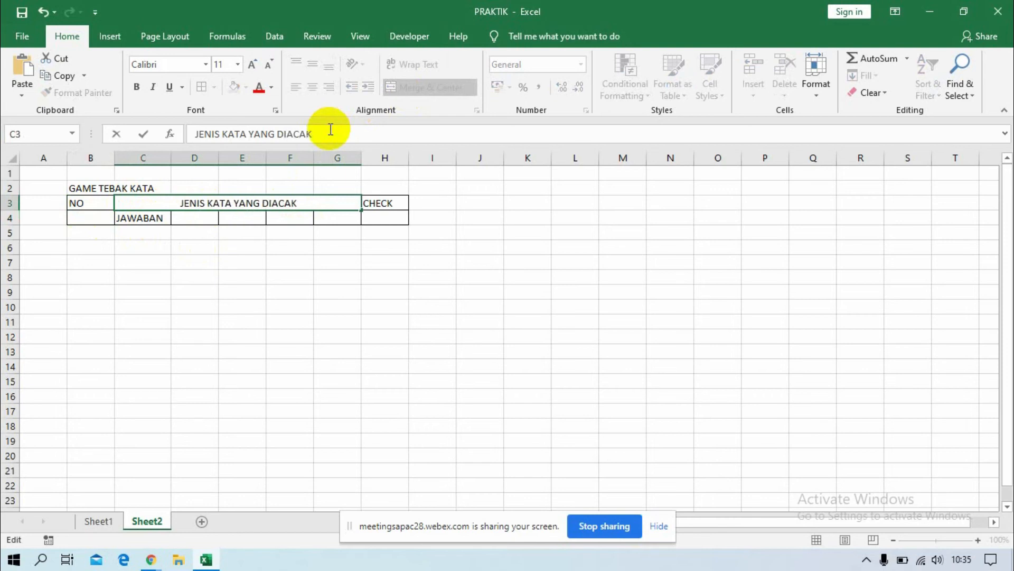
key("Return")
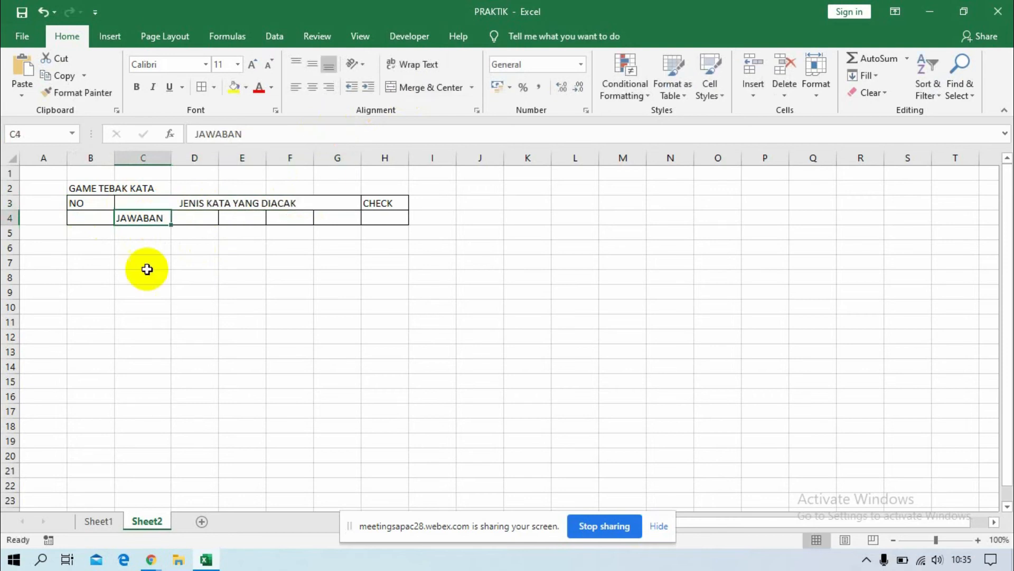
Insert a new row 4 above the JAWABAN row.
left_click(10, 218)
right_click(14, 221)
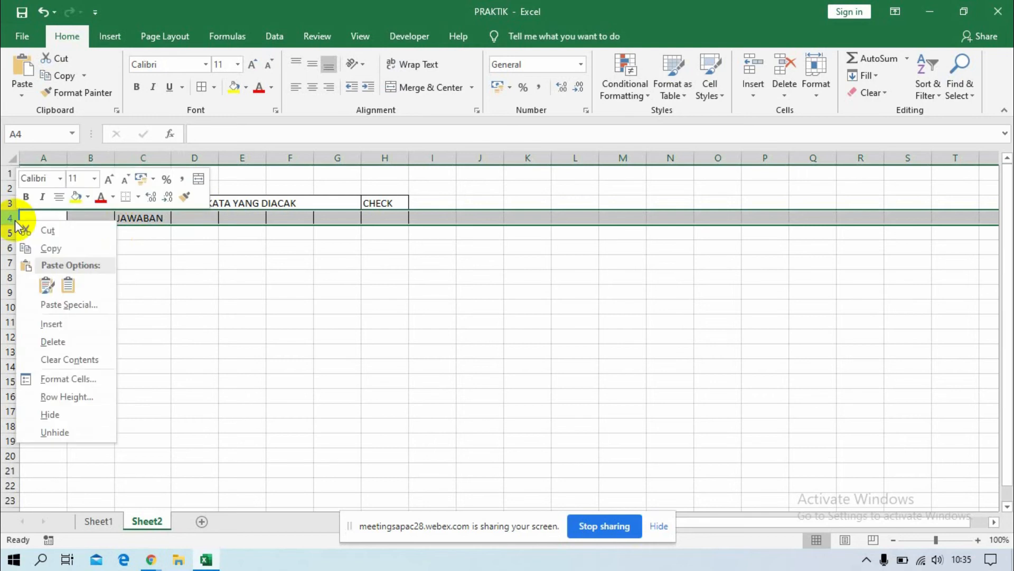
left_click(68, 324)
left_click(182, 319)
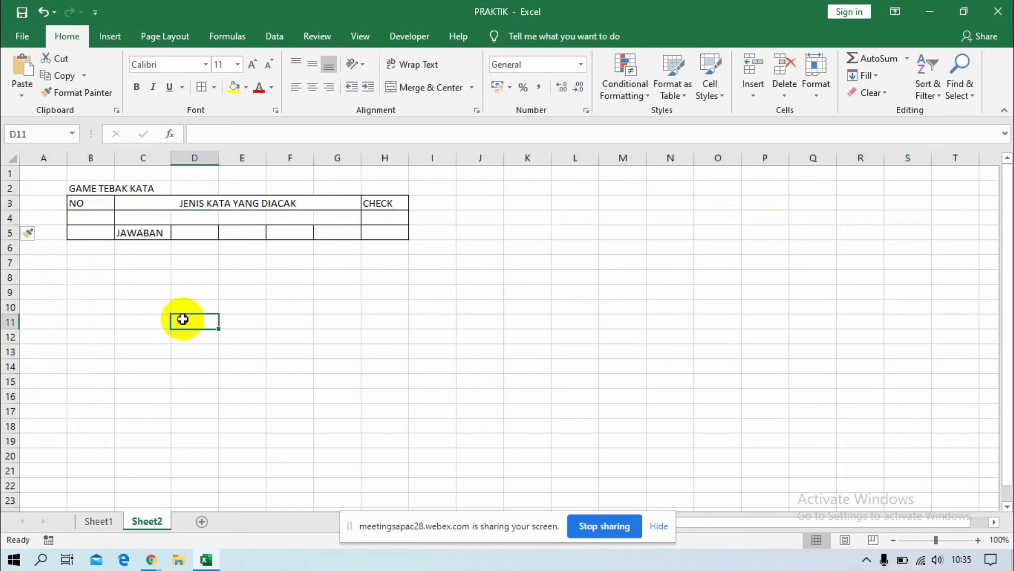
Enter the label JENIS KATA in C4, removing the autocompleted words YANG DIACAK.
left_click(147, 219)
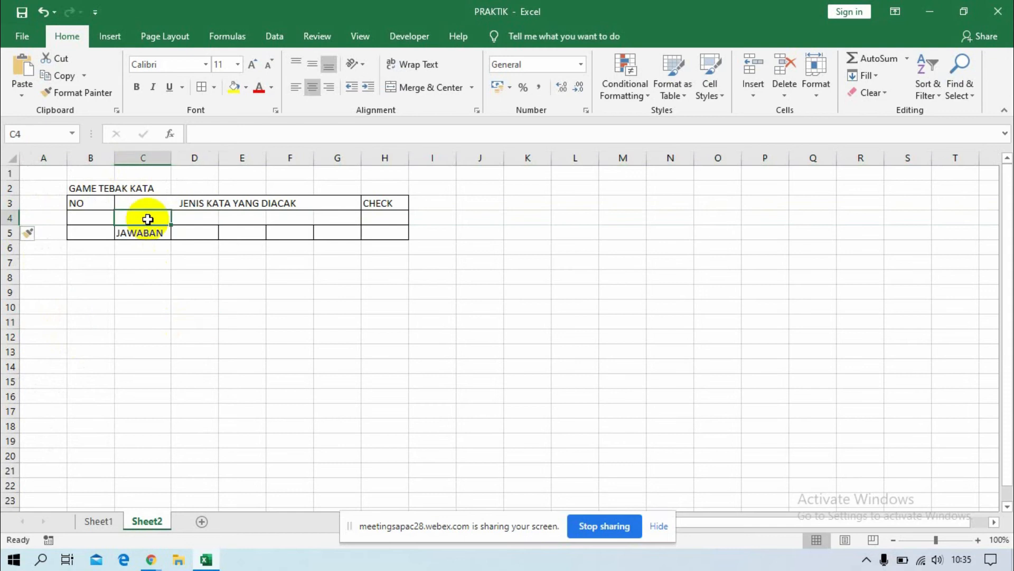
type("JENIS ")
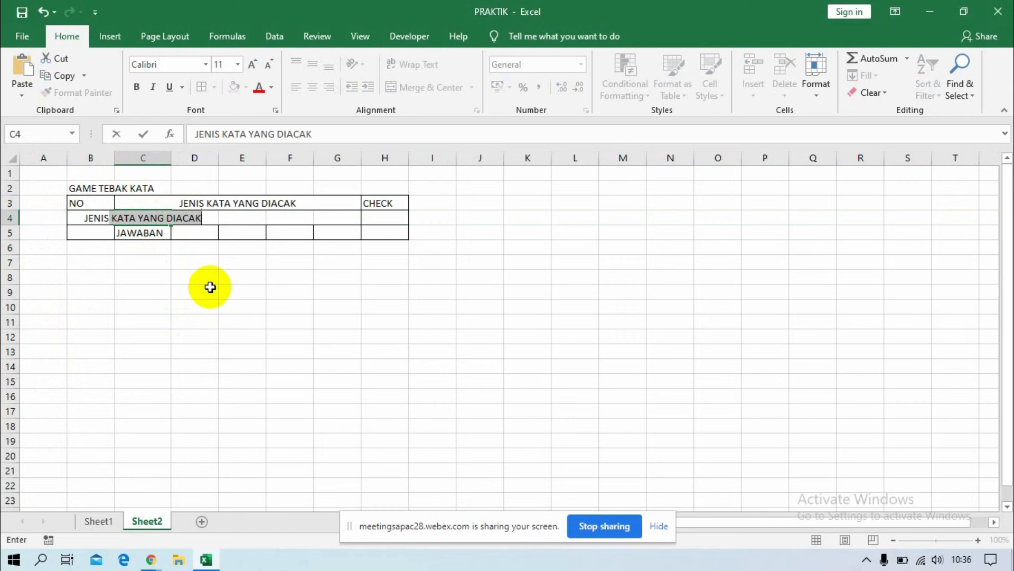
type("KATA")
key("Return")
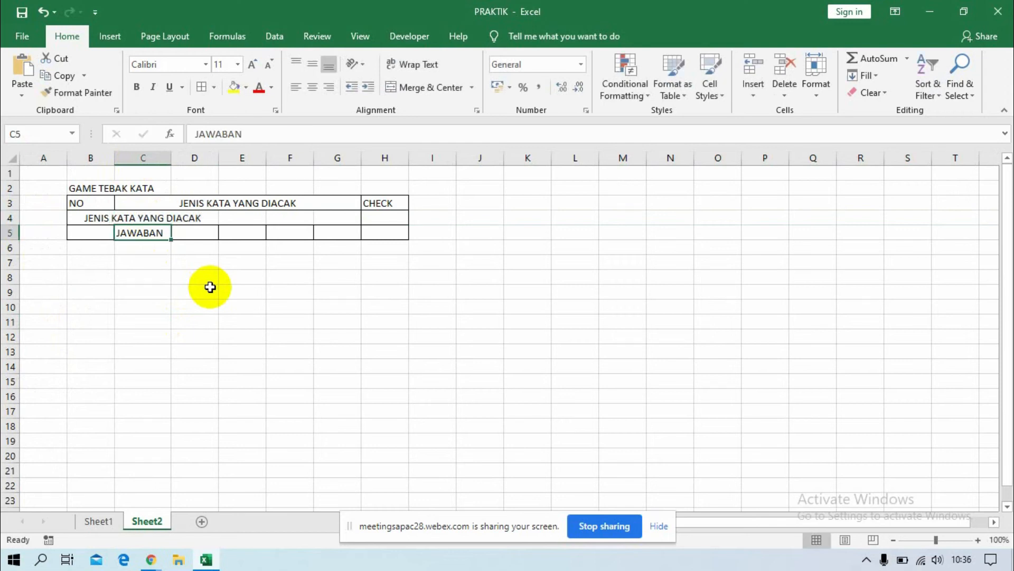
left_click(142, 217)
left_click(323, 133)
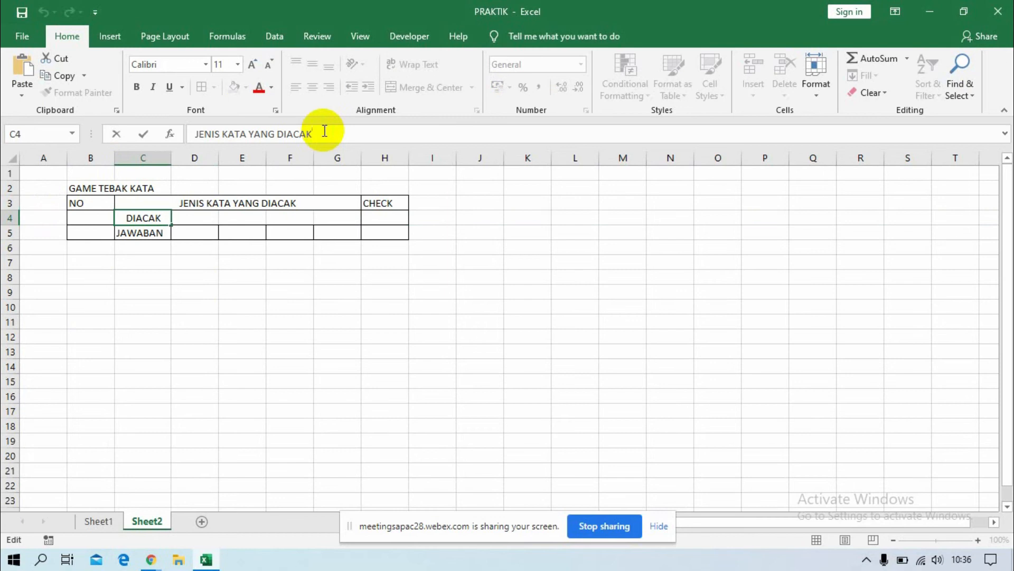
key("BackSpace")
key("BackSpace")
key("BackSpace")
key("BackSpace")
key("BackSpace")
key("BackSpace")
key("BackSpace")
key("BackSpace")
key("BackSpace")
key("BackSpace")
key("BackSpace")
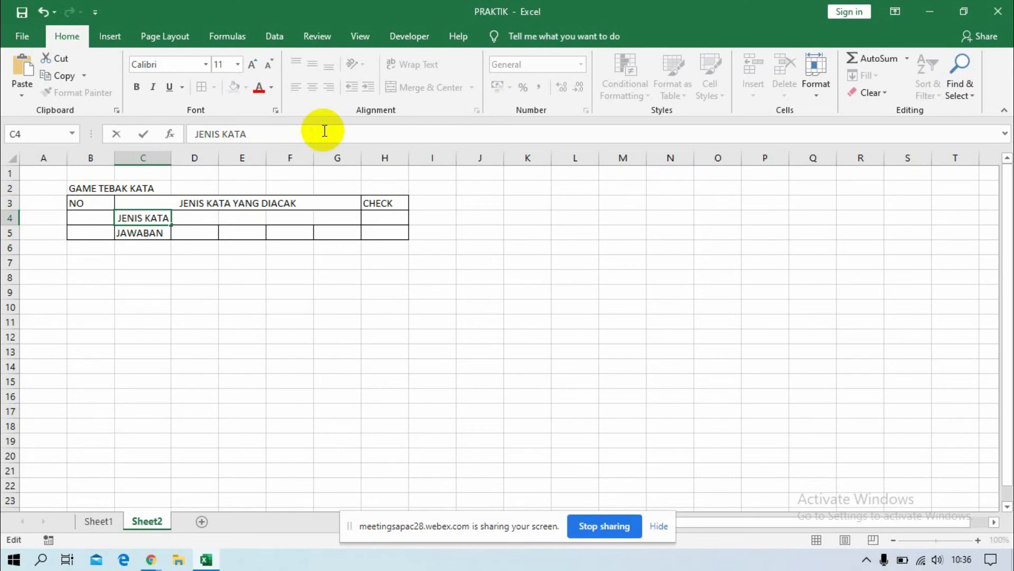
key("Return")
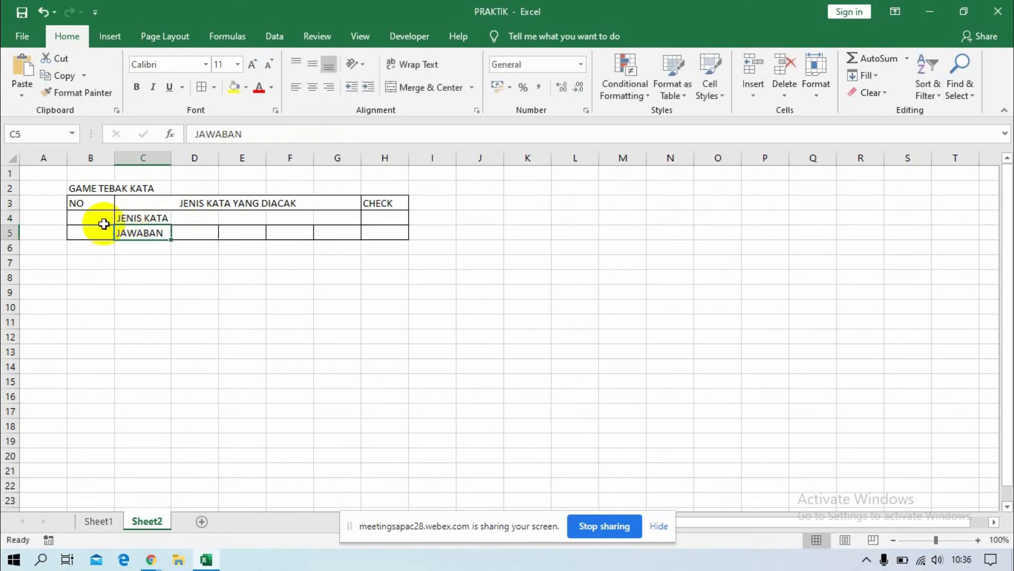
Apply all borders to the enlarged table range B3:H5.
left_click_drag(91, 218, 93, 227)
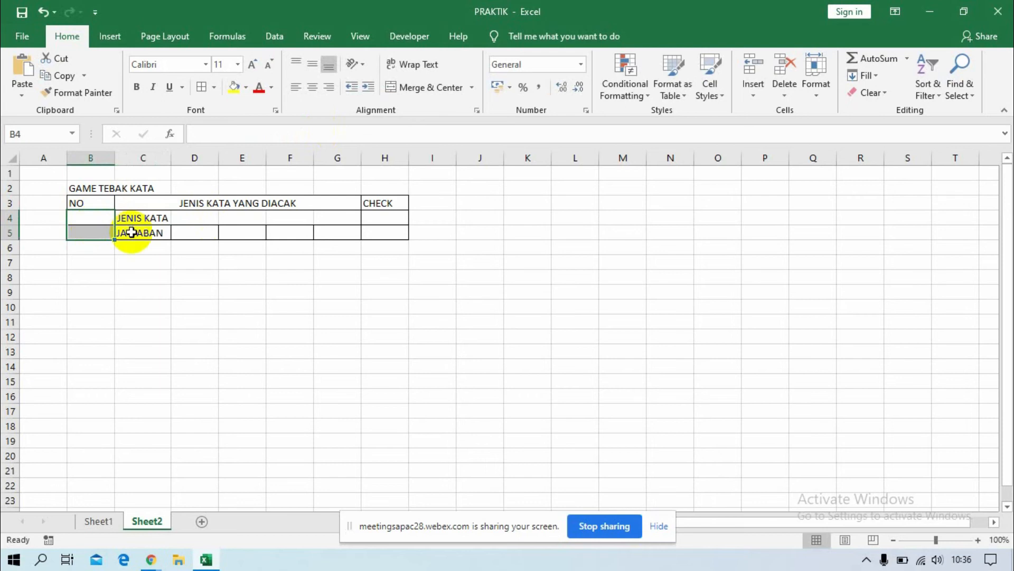
left_click_drag(74, 201, 367, 226)
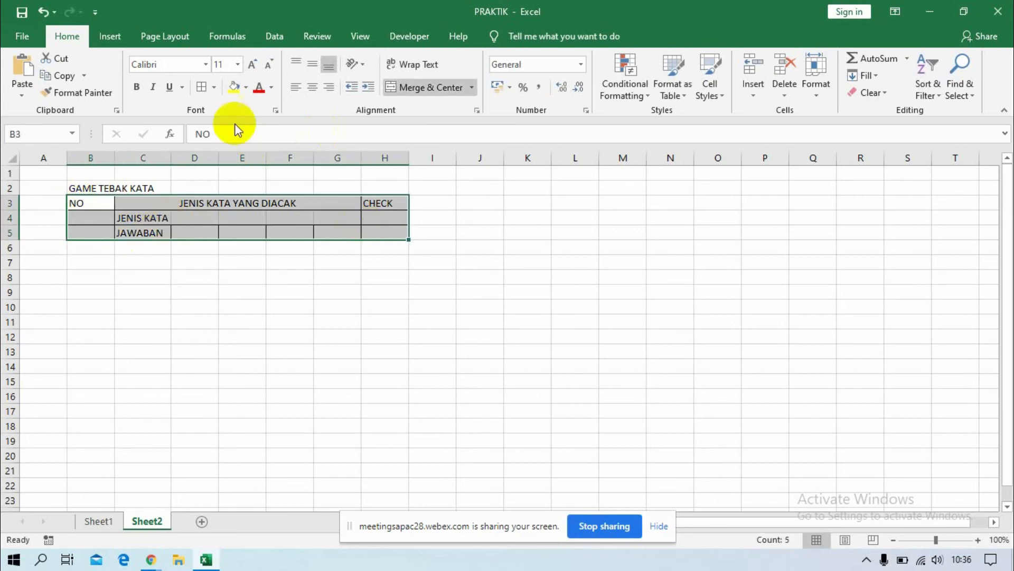
left_click(215, 89)
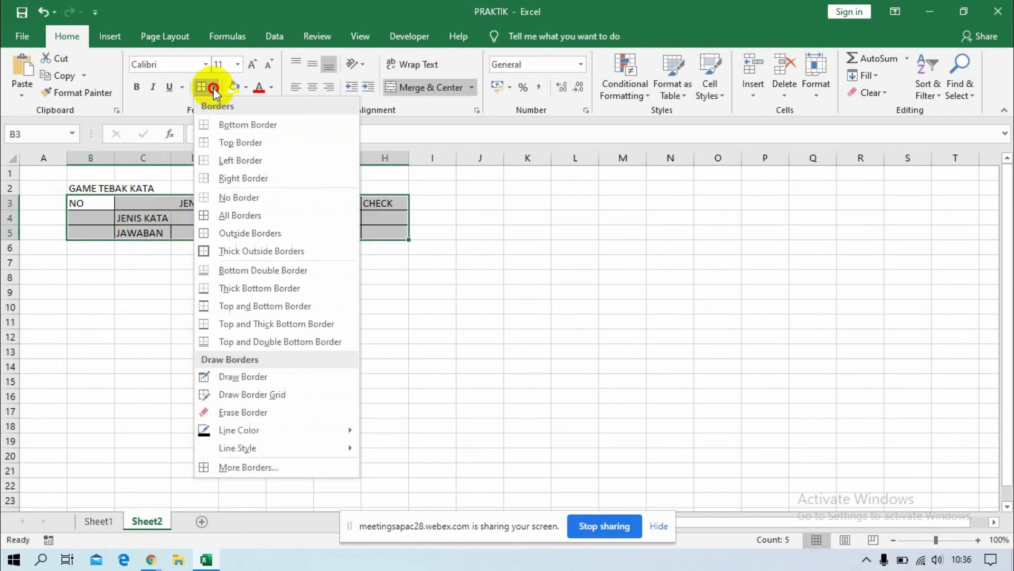
left_click(247, 217)
left_click(251, 304)
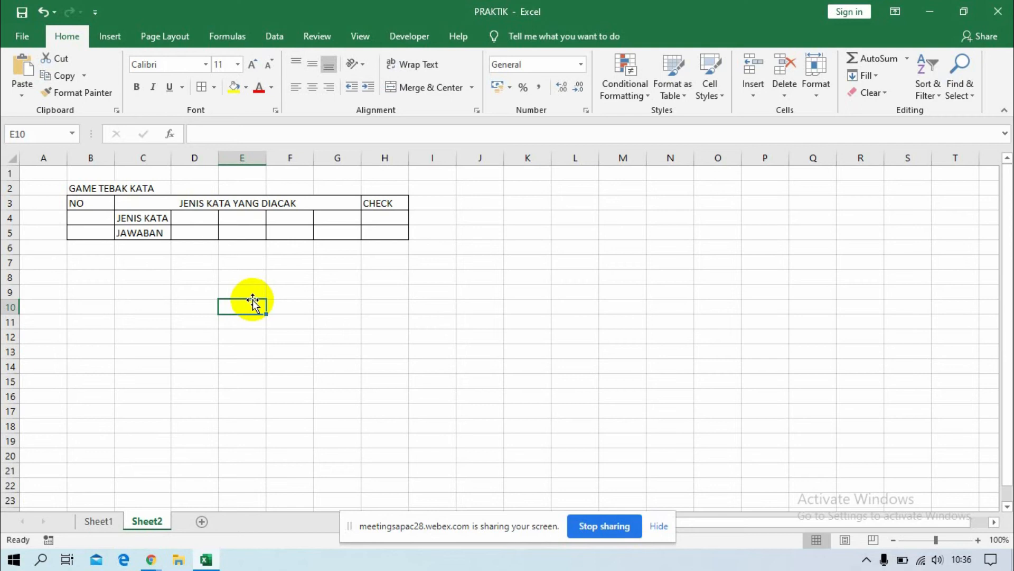
Enter the words SATU, HILANG, TUMBUH and SERIBU across cells D4 to G4.
left_click(193, 217)
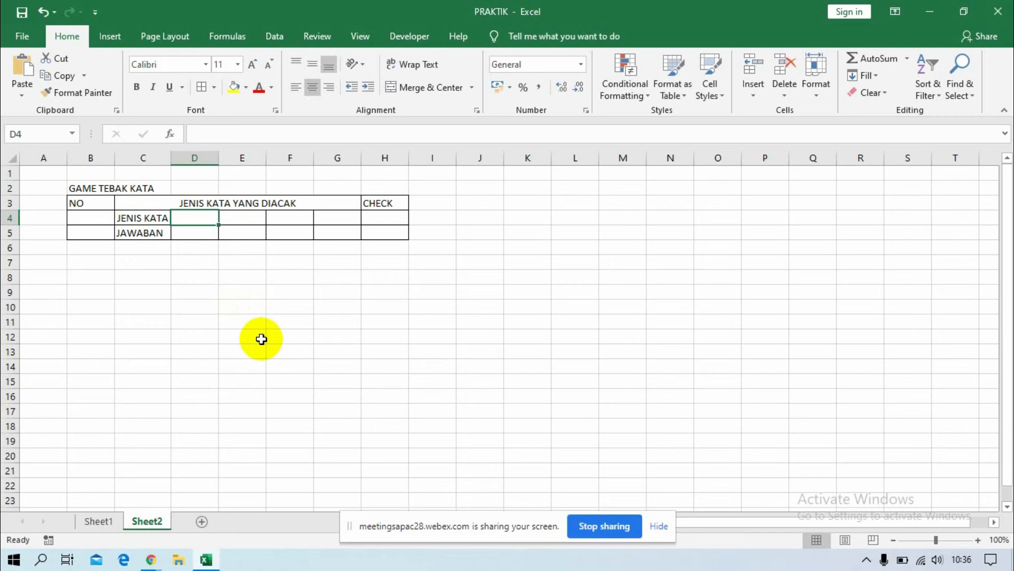
type("SATU")
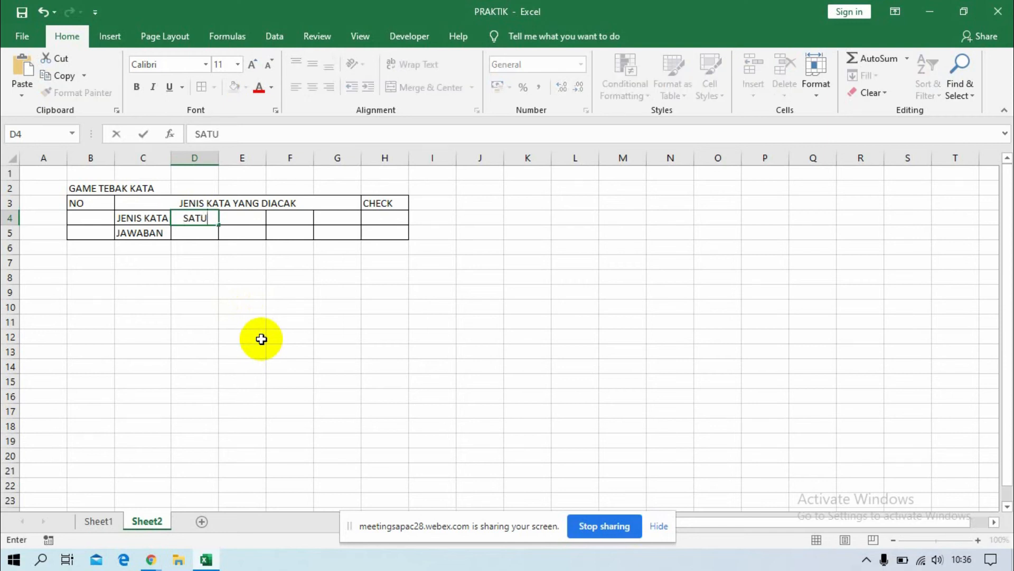
key("Tab")
type("H")
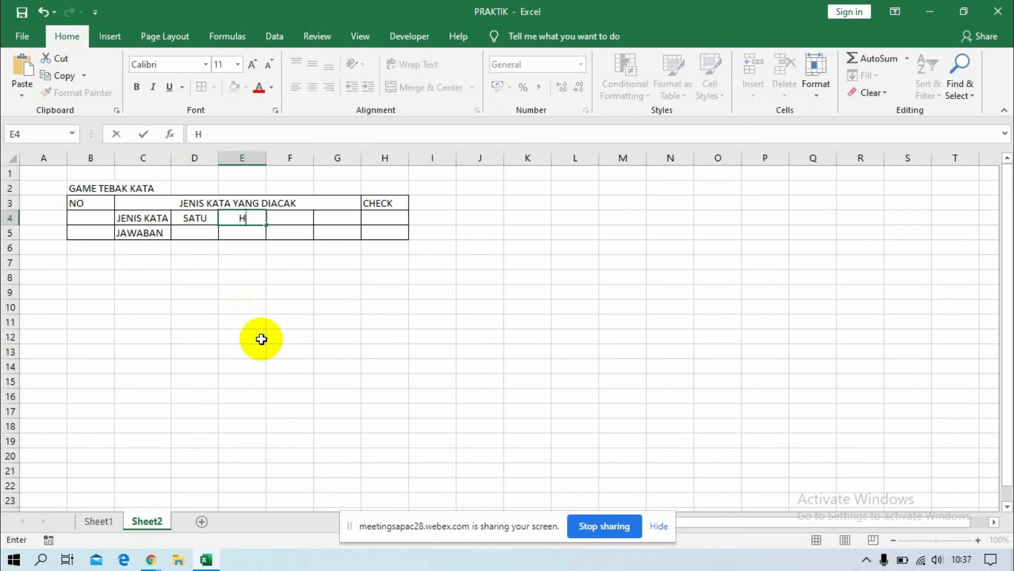
type("ILANG")
key("Tab")
type("TUMBUH")
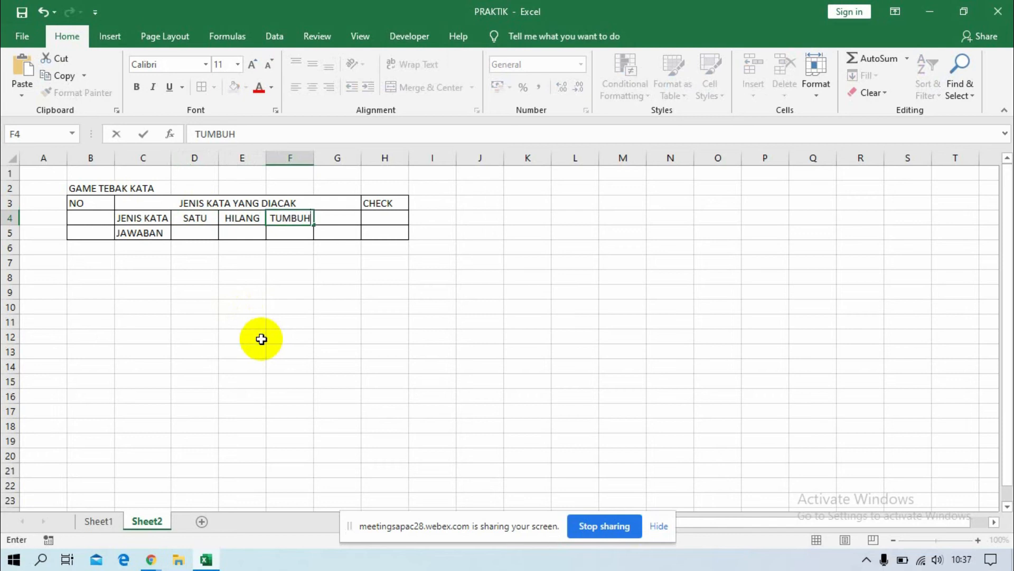
key("Tab")
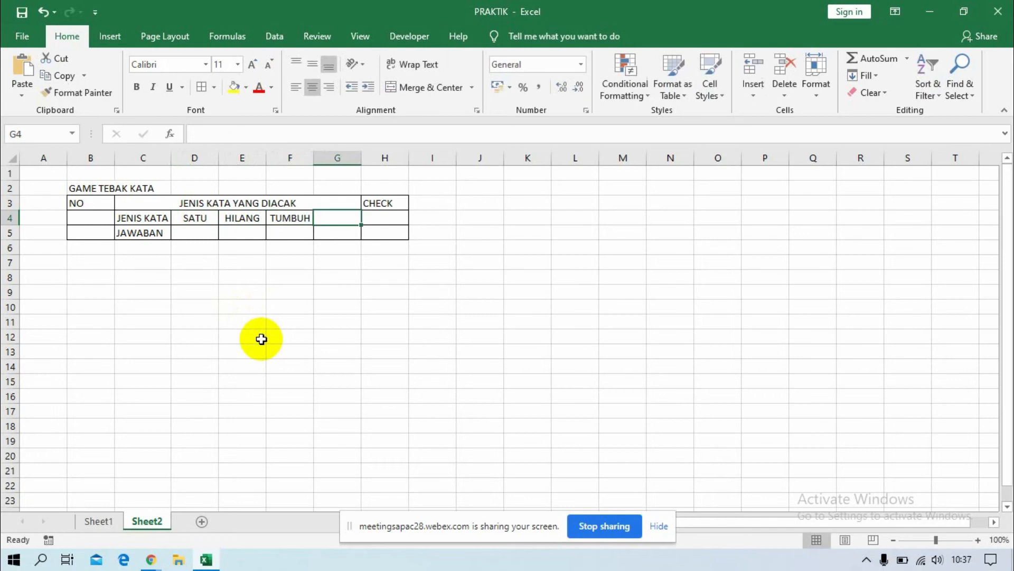
type("SERIBU")
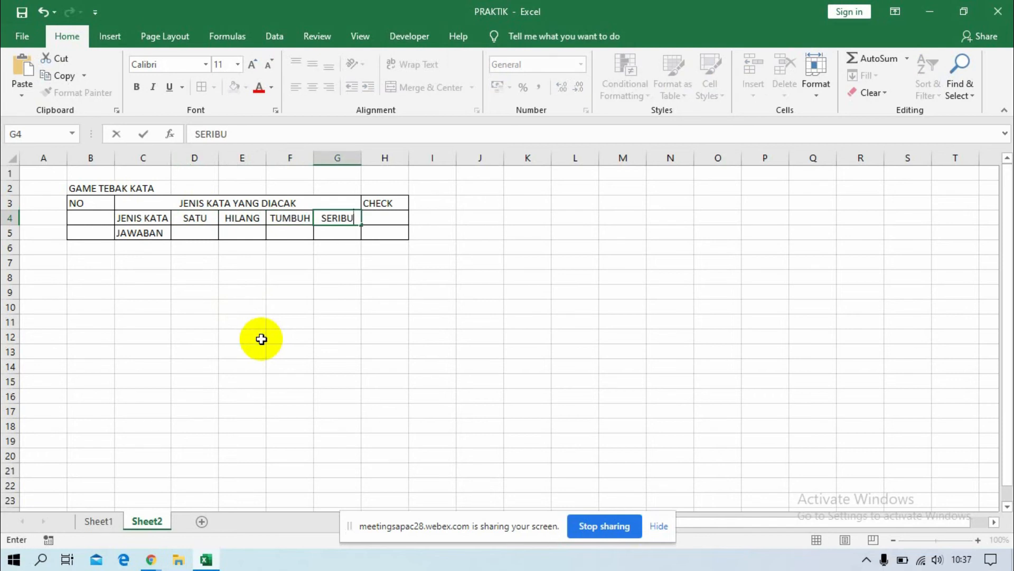
key("Return")
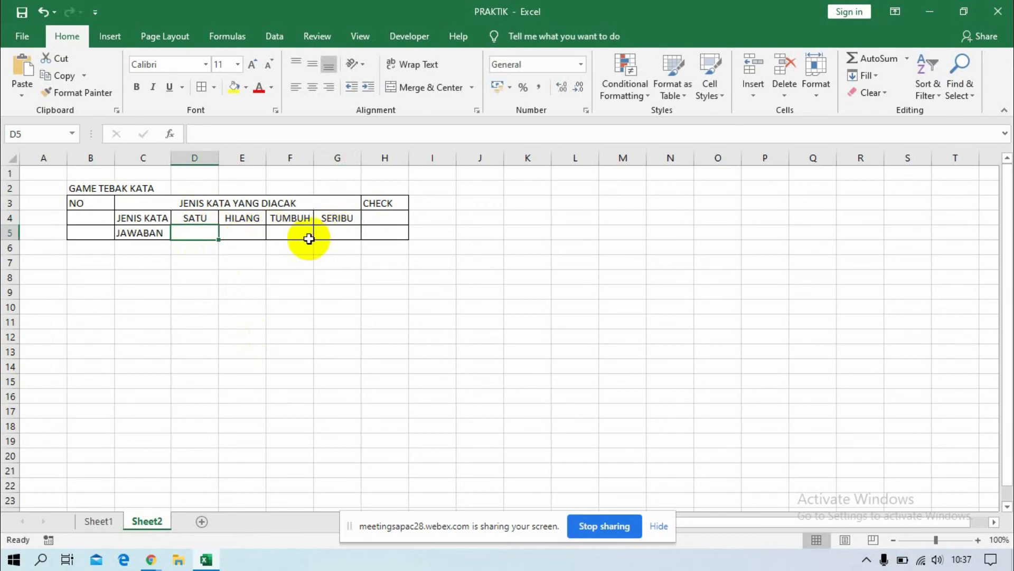
Merge and center cells B4:B5 under NO and enter the number 1.
left_click(93, 222)
left_click_drag(92, 223, 87, 230)
left_click(417, 87)
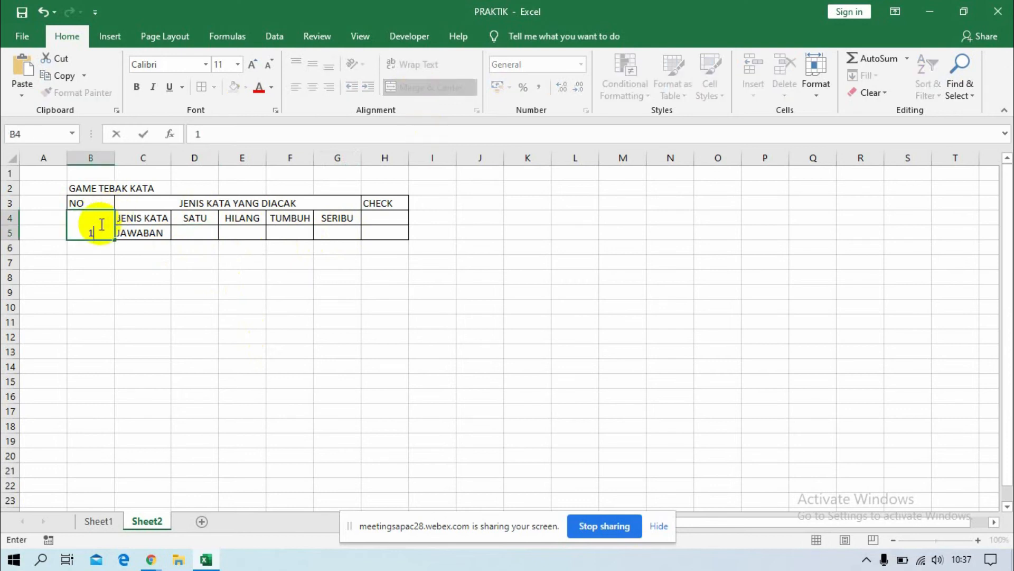
type("1")
key("Return")
Center the contents of the table range B3:H5 both horizontally and vertically.
left_click(94, 202)
left_click_drag(93, 202, 401, 234)
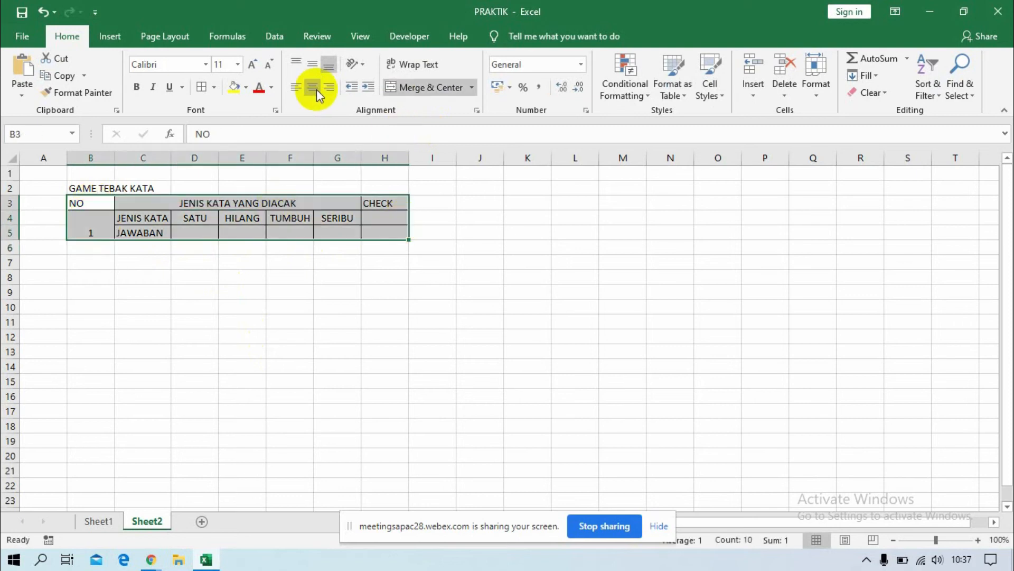
left_click(316, 90)
left_click(312, 63)
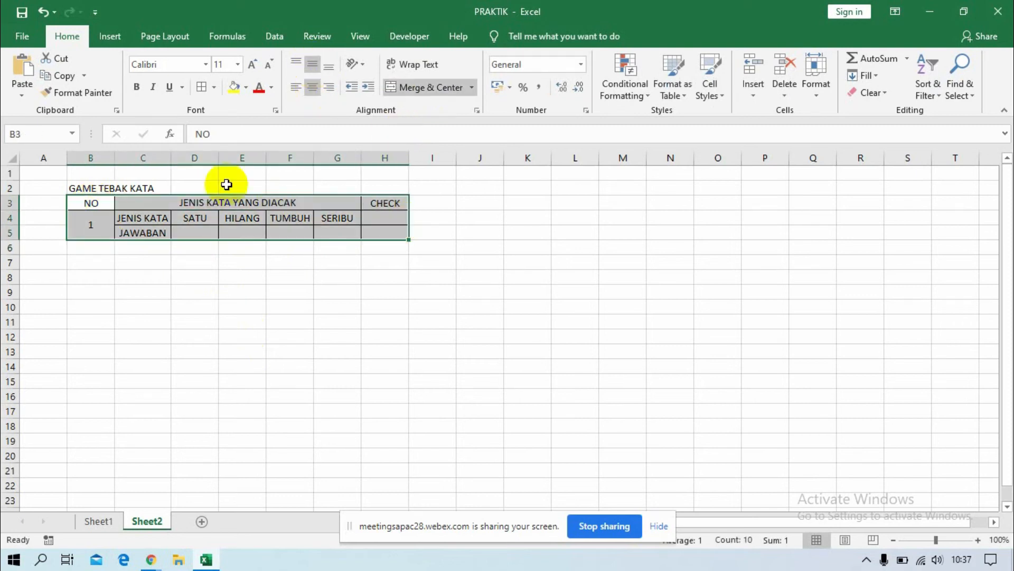
left_click(167, 217)
Fill the table's heading row B3:H3 with light grey.
left_click(84, 202)
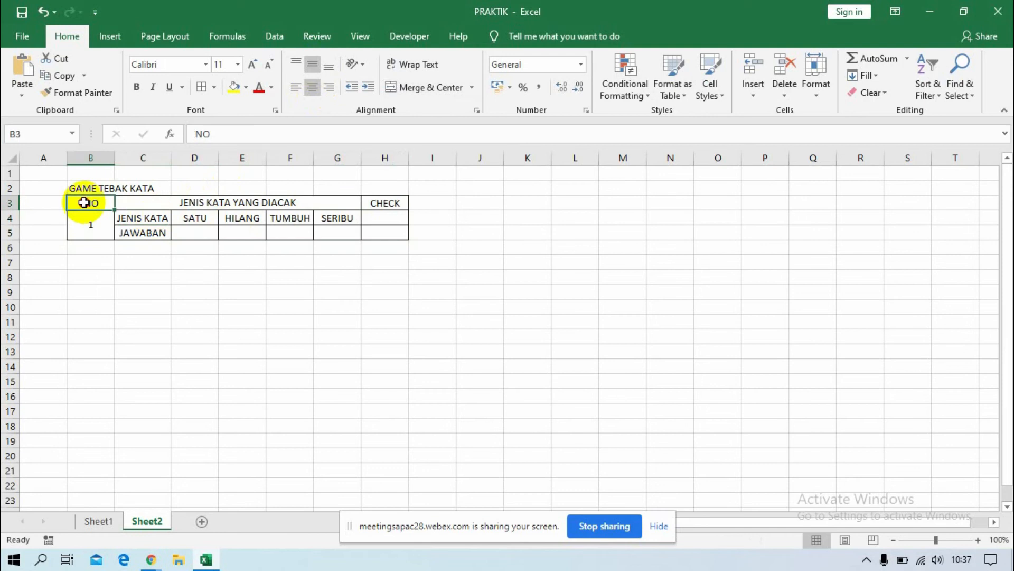
left_click_drag(83, 202, 394, 201)
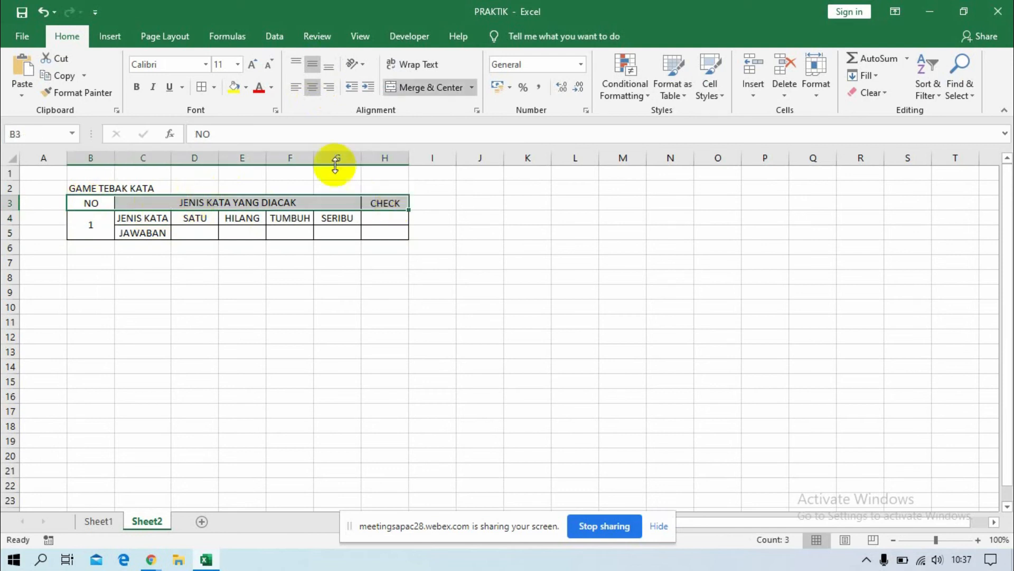
left_click(245, 90)
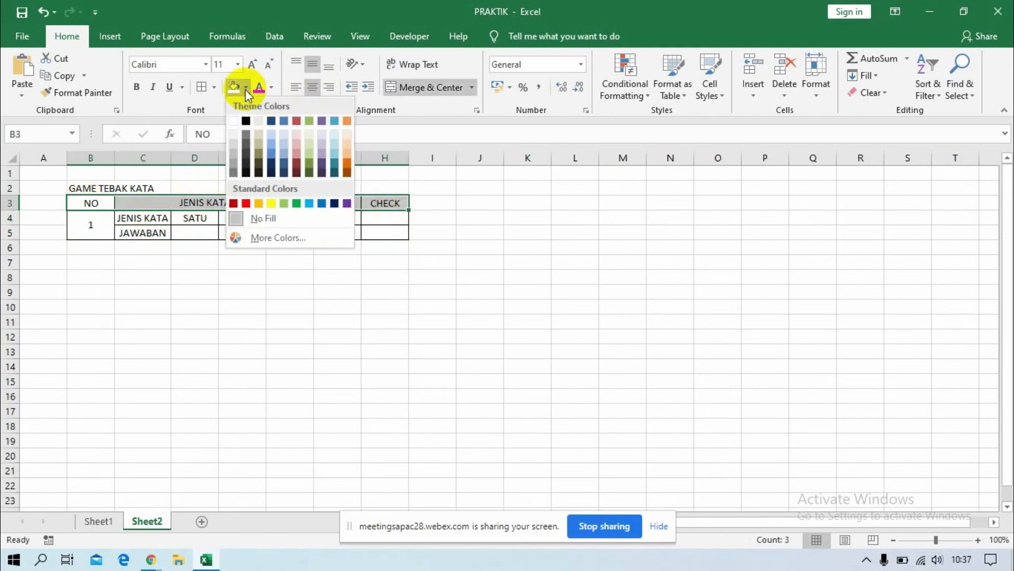
left_click(234, 145)
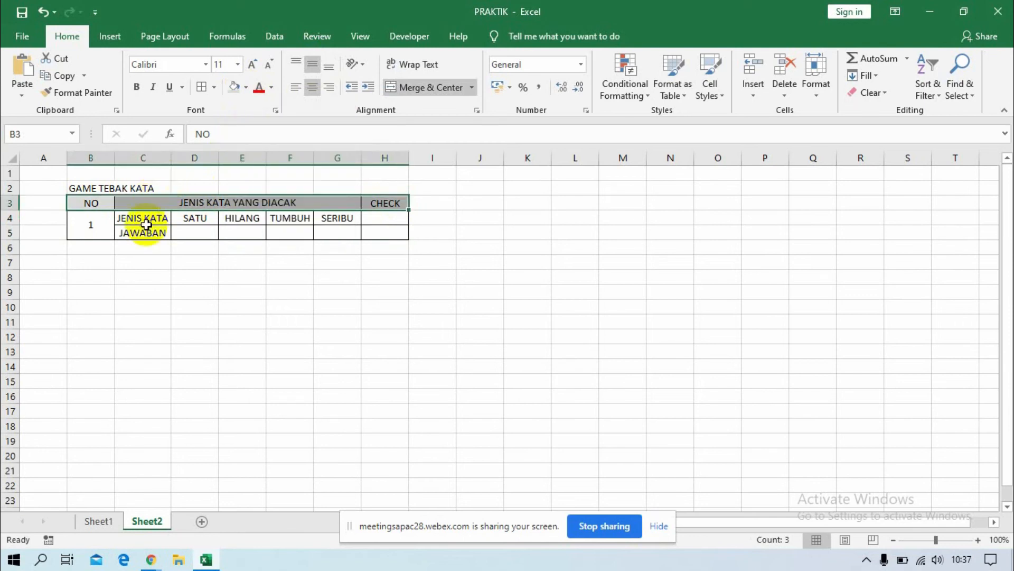
Fill the JENIS KATA row cells C4:G4 with standard yellow.
left_click_drag(141, 219, 364, 214)
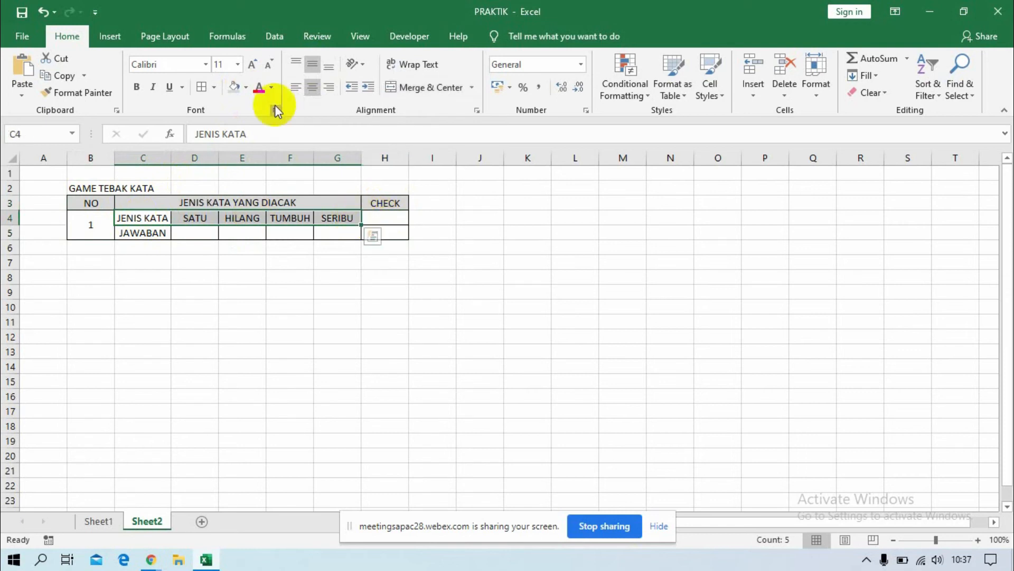
left_click(247, 88)
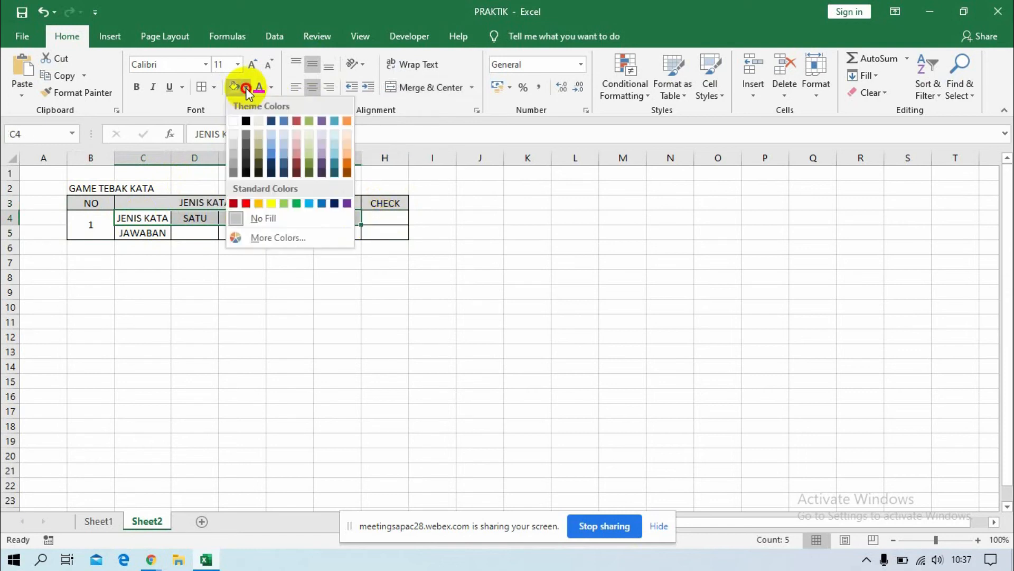
left_click(268, 202)
left_click(275, 278)
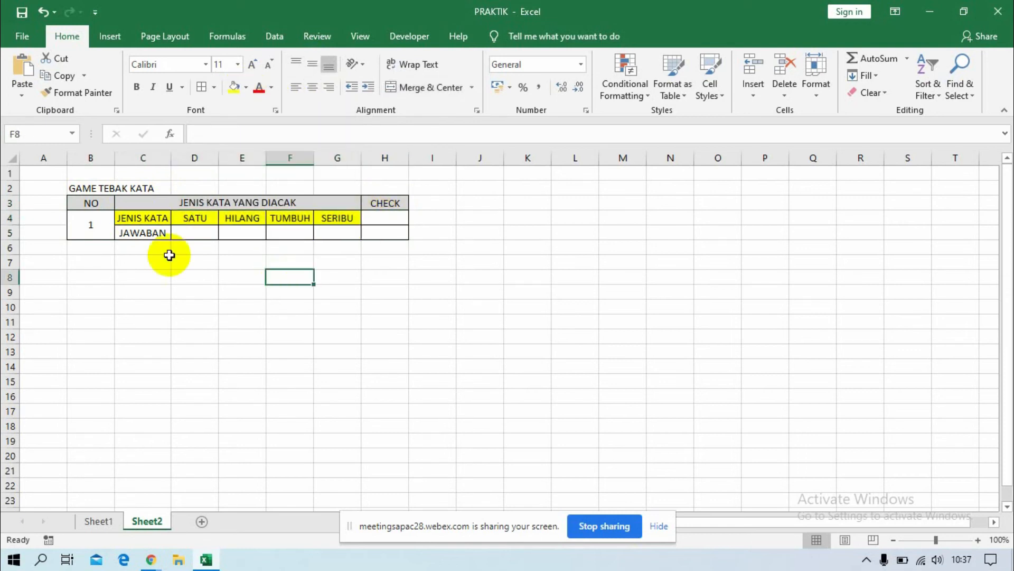
Merge and center the empty cells H4:H5 under CHECK.
left_click_drag(381, 218, 382, 231)
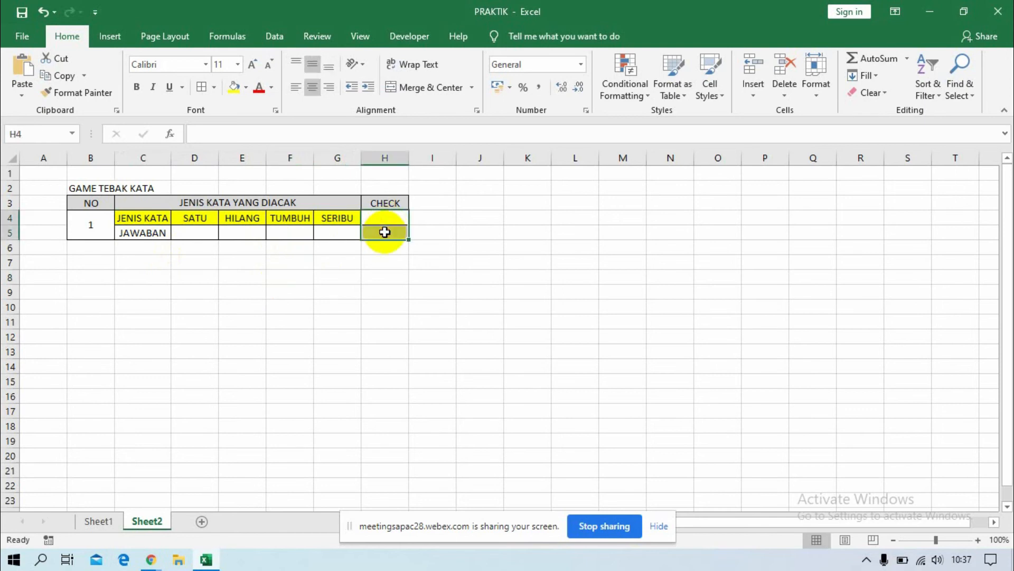
left_click(403, 90)
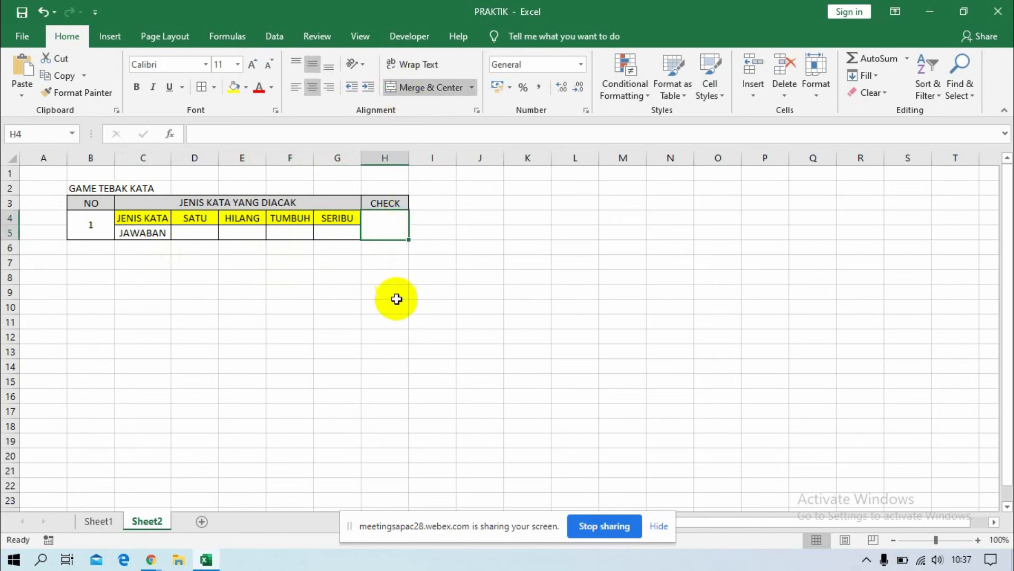
Start an IF formula in the merged CHECK cell H4.
left_click(332, 293)
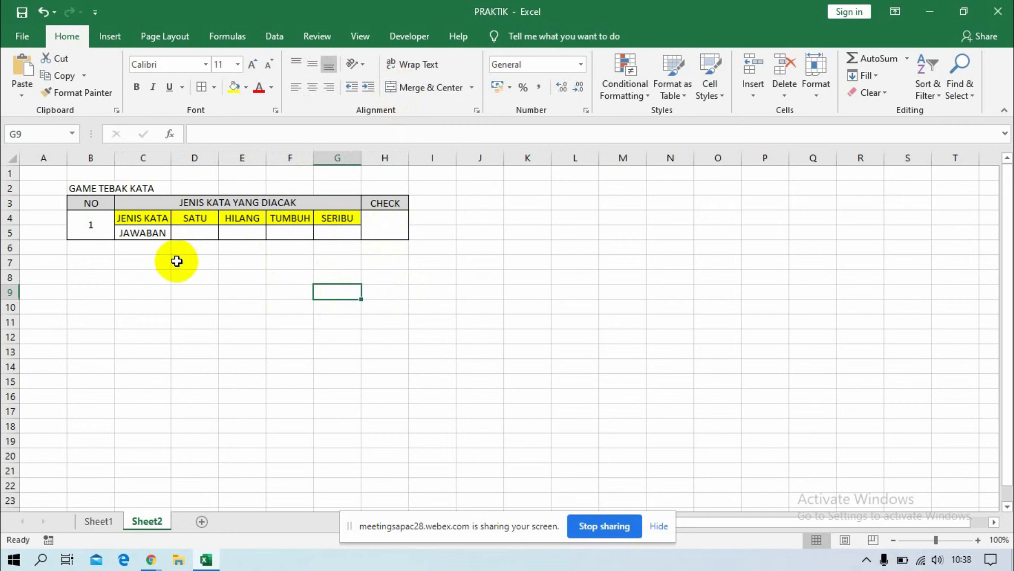
left_click(393, 229)
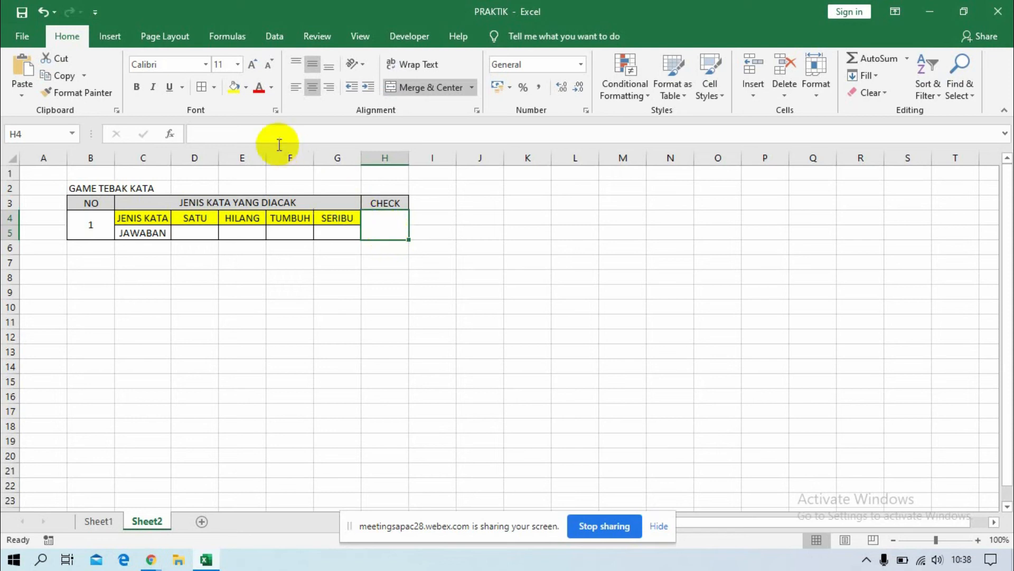
left_click(256, 132)
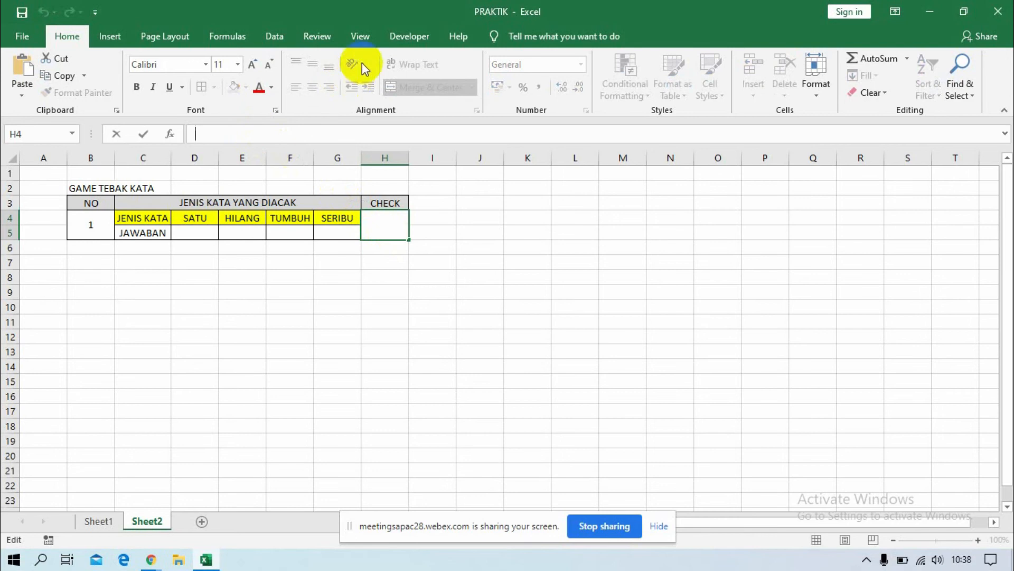
left_click(366, 38)
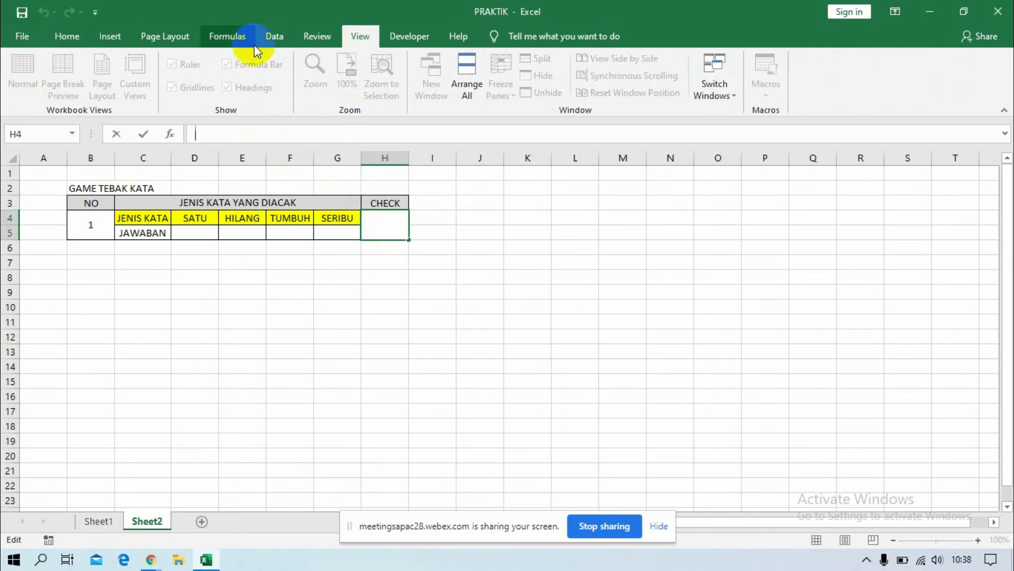
left_click(67, 37)
left_click(217, 137)
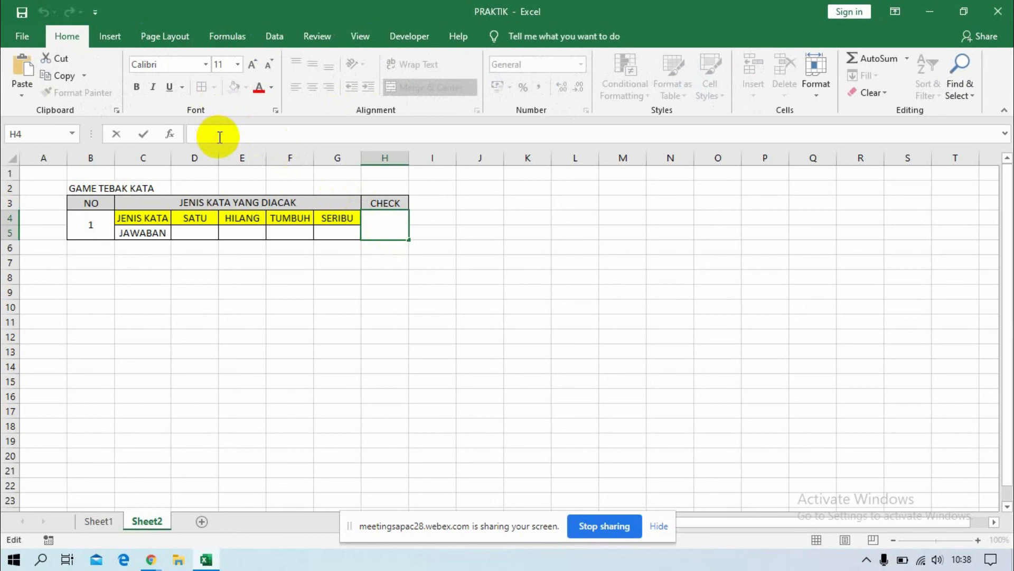
type("=")
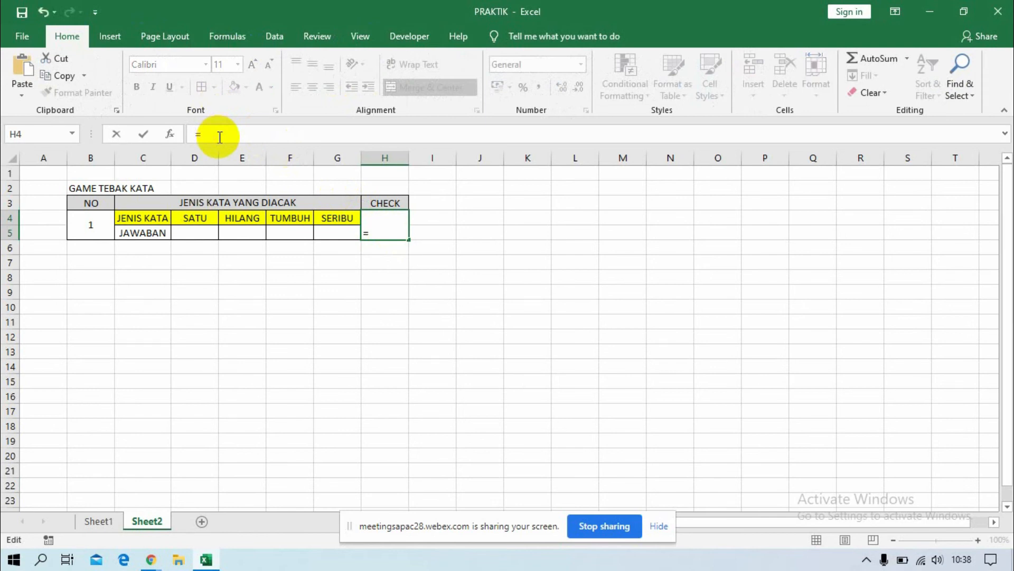
type("IF")
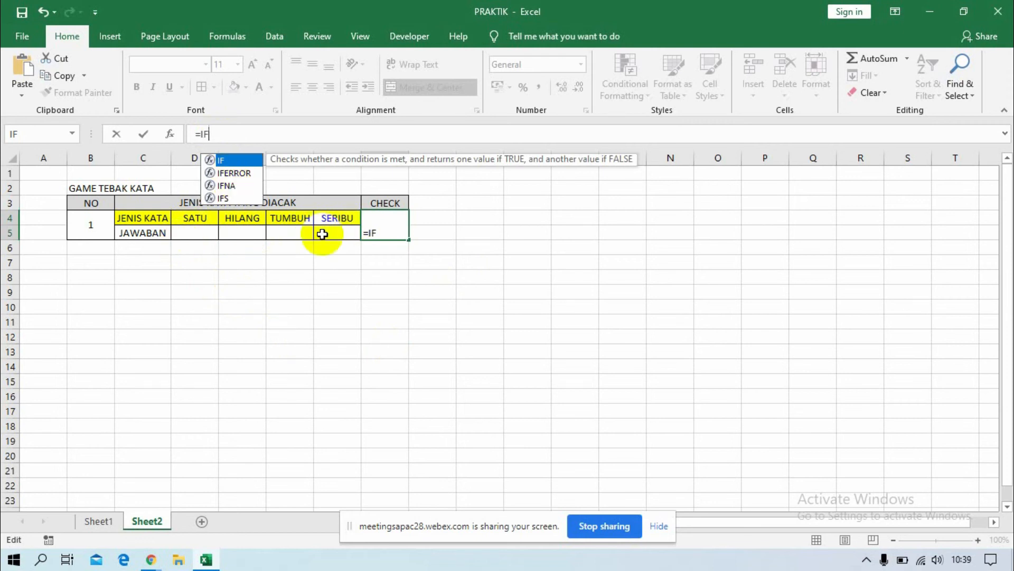
double_click(224, 160)
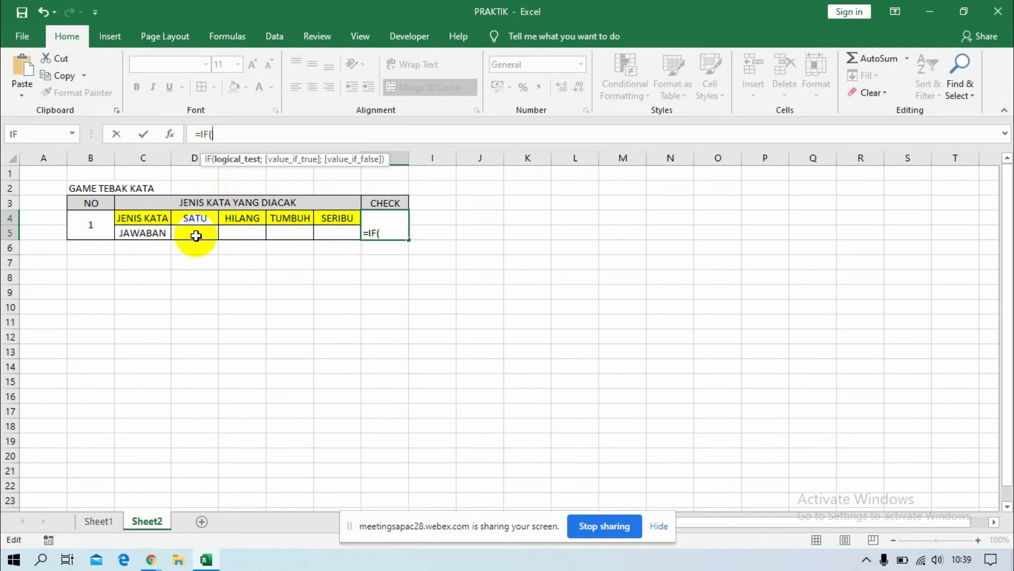
Concatenate the JAWABAN cells D5, E5, F5 and G5 with & as the left side of the IF formula's logical test.
left_click(193, 233)
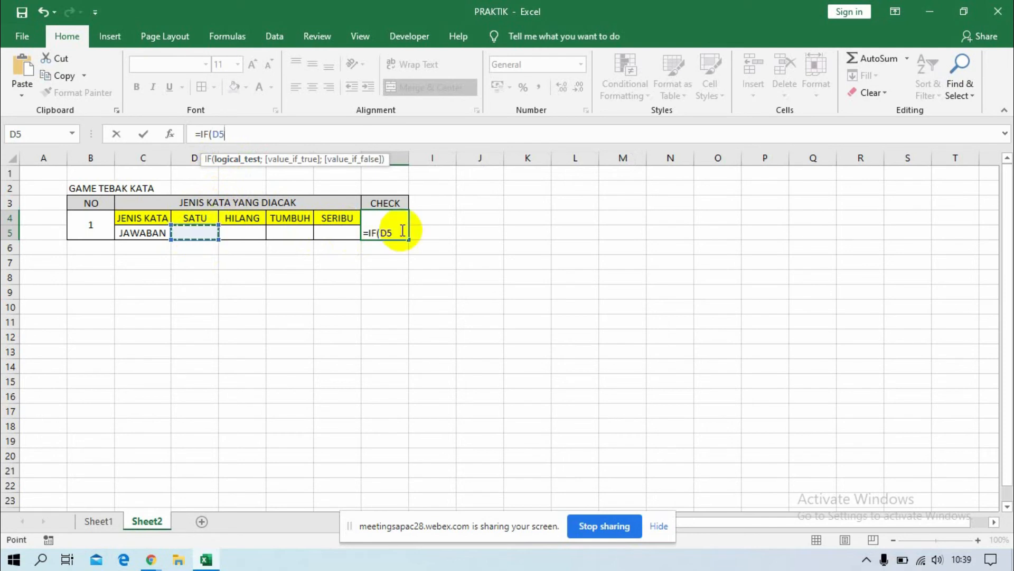
type("&")
left_click(240, 233)
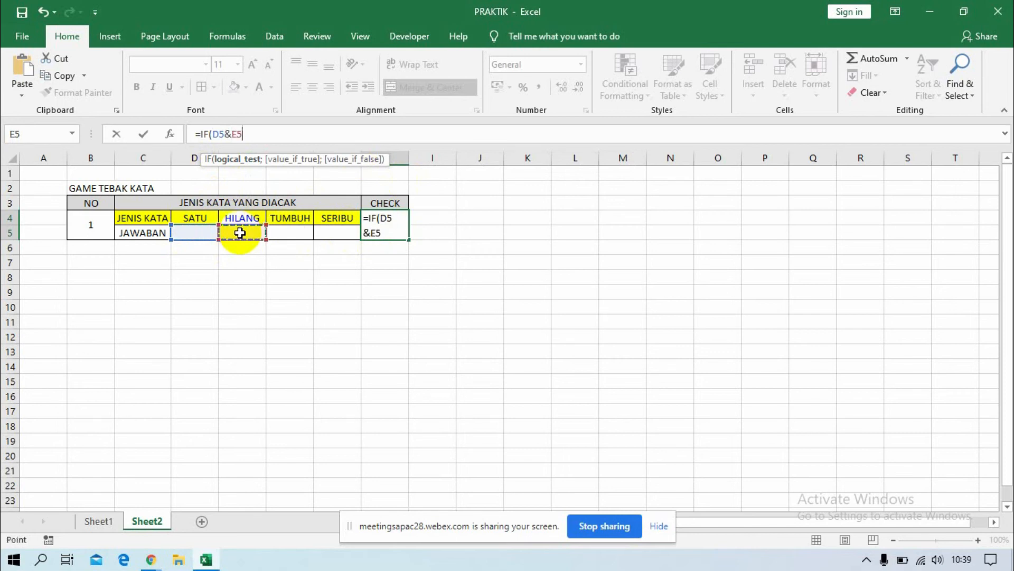
type("&")
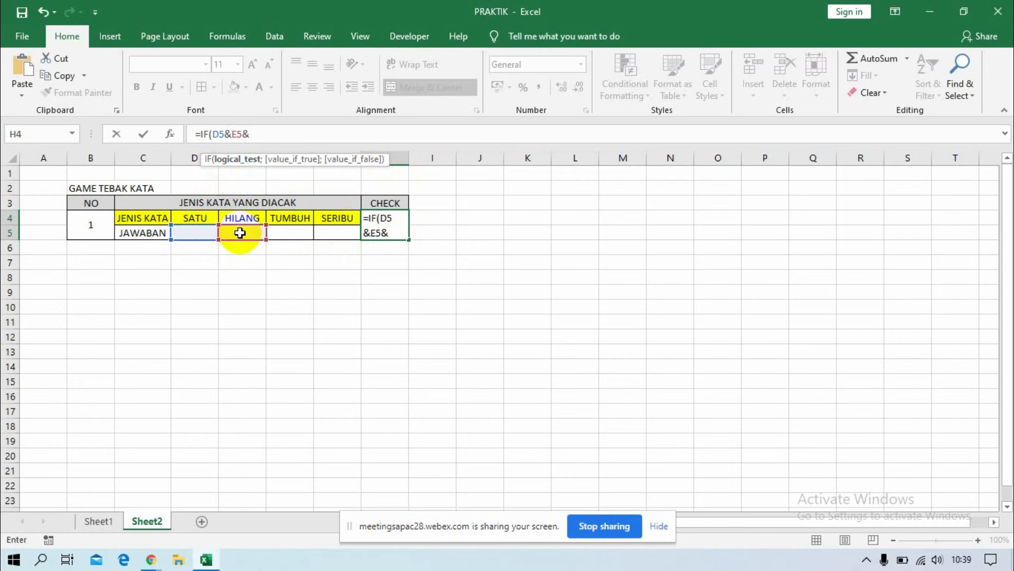
left_click(293, 232)
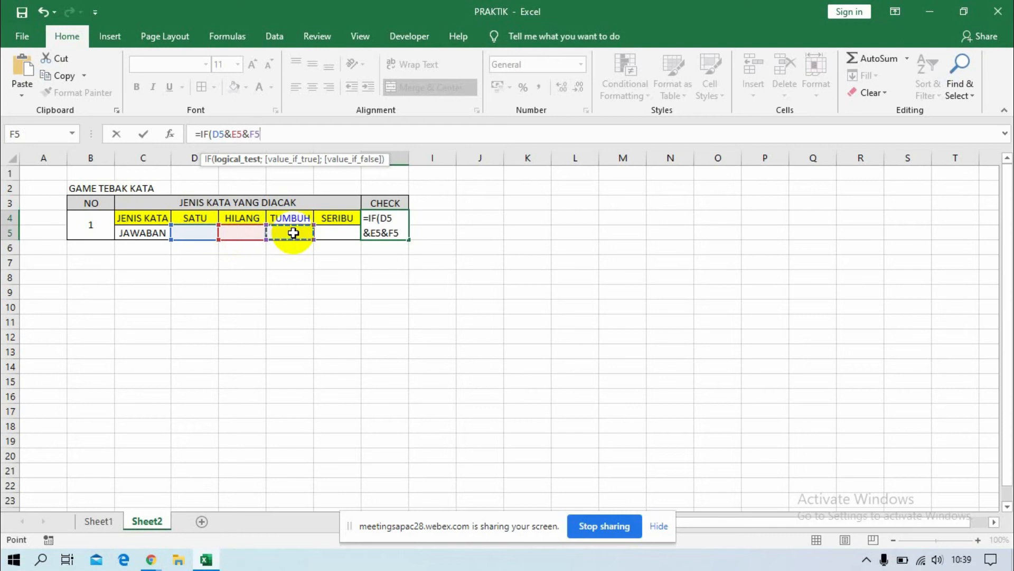
type("&")
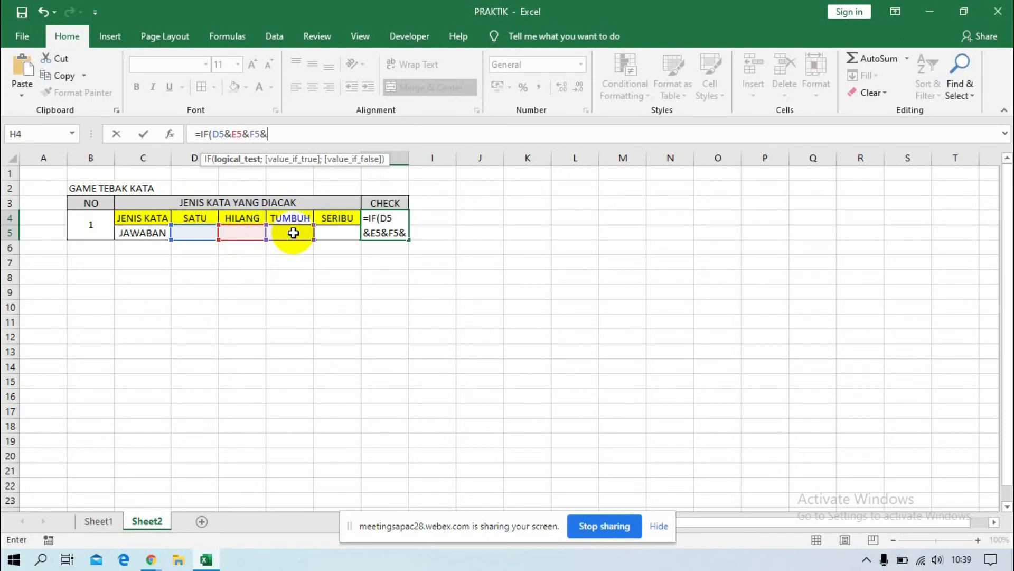
left_click(340, 234)
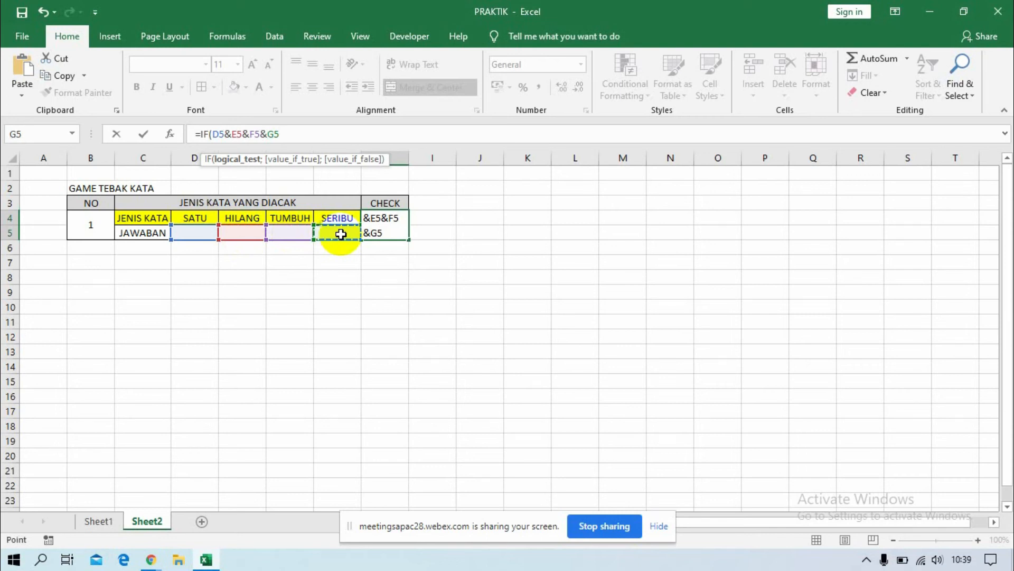
Complete the logical test by comparing the joined answers with the text "HILANGSATUTUMBUHSERIBU".
type("=")
type("\"")
type("HILANG")
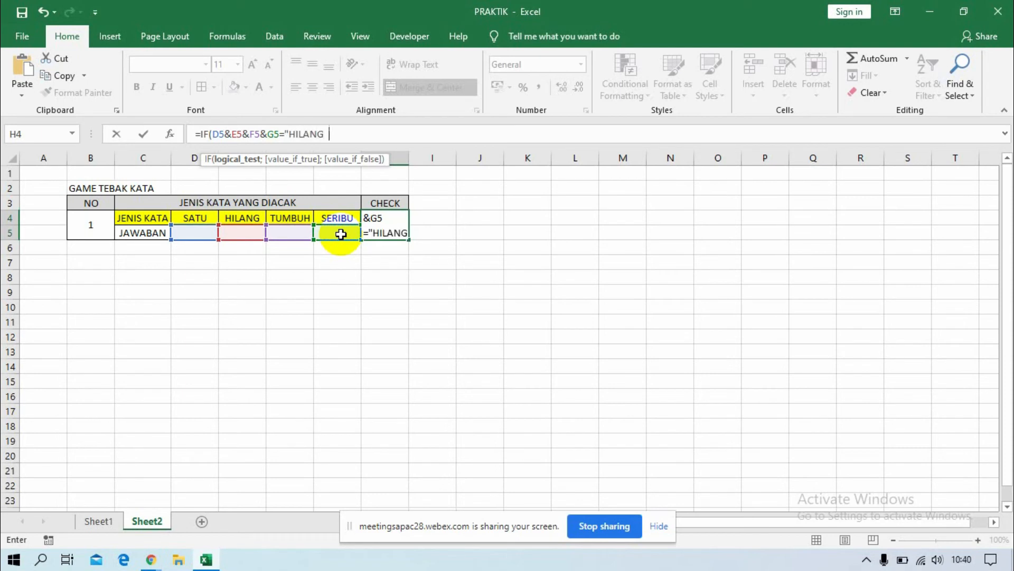
type("SATUTU")
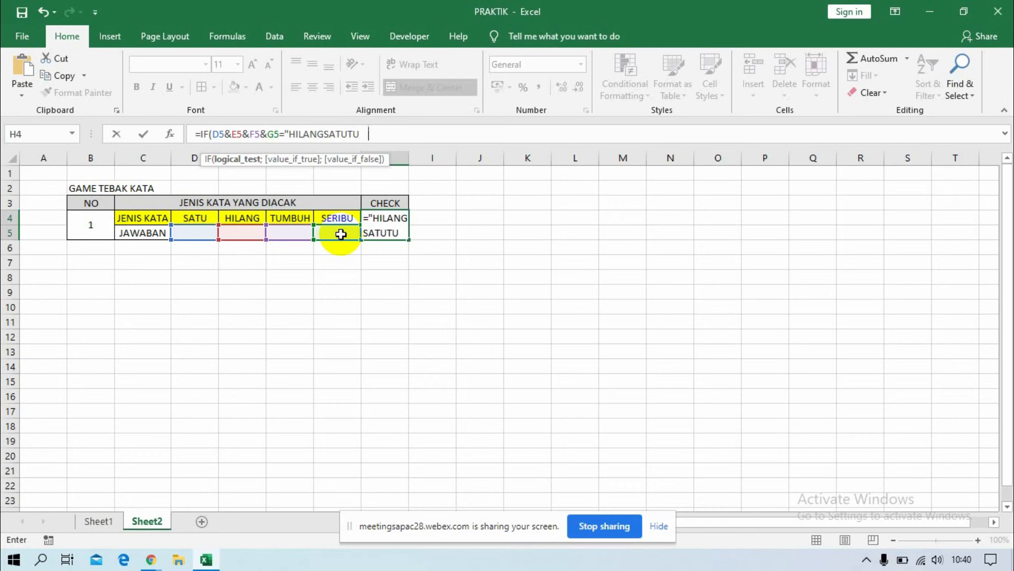
type("MBUHSE")
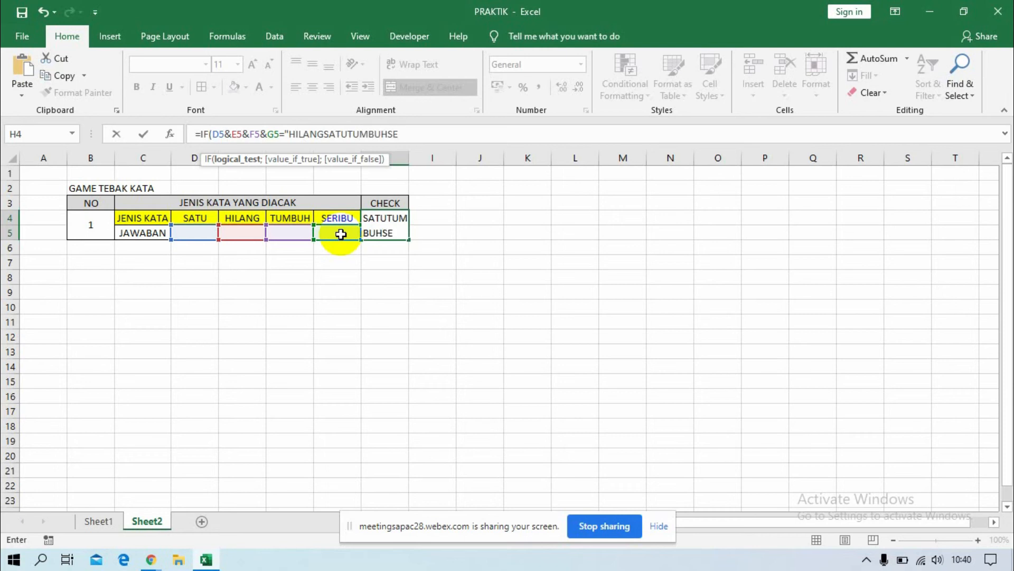
type("RIBU")
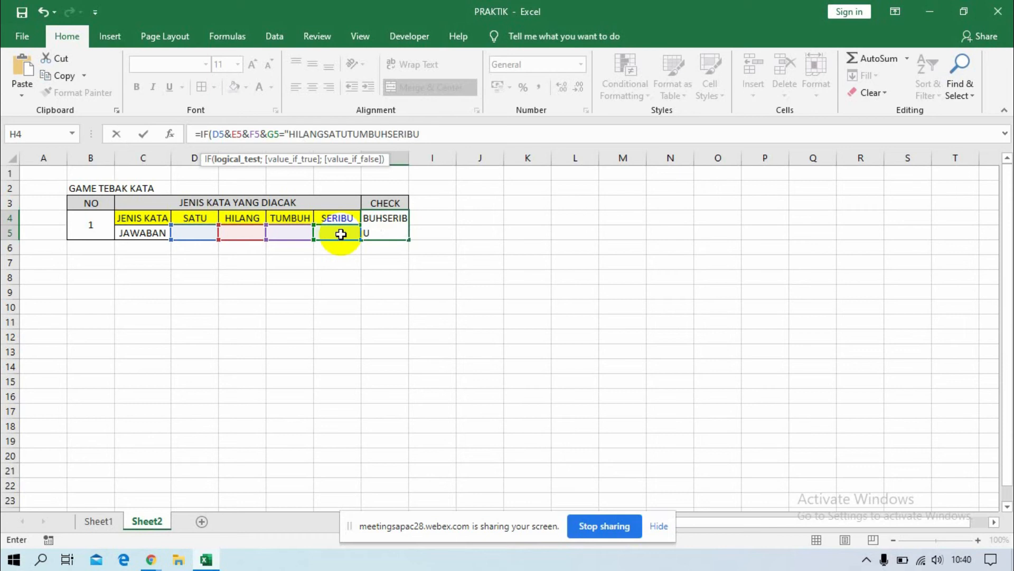
type("\"")
type(";")
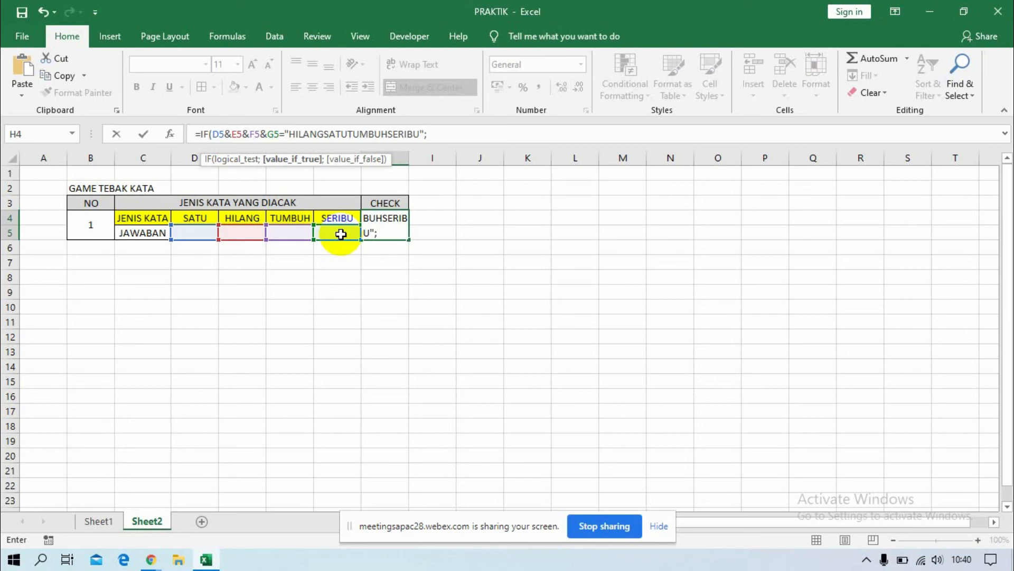
Finish the CHECK formula so it returns "BENAR" when the test is true and "SALAH" when it is false.
type("\"BENAR")
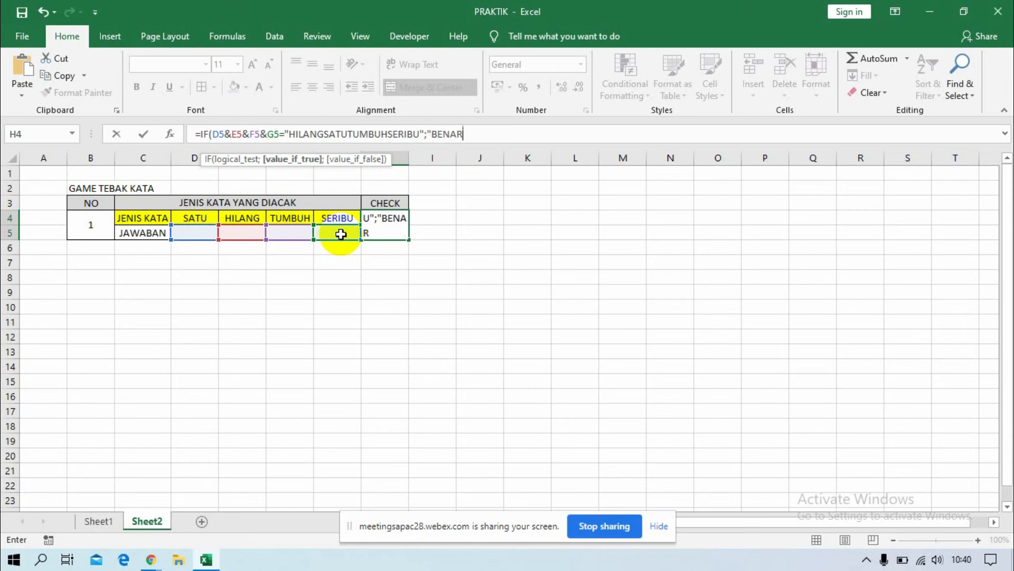
type("\";")
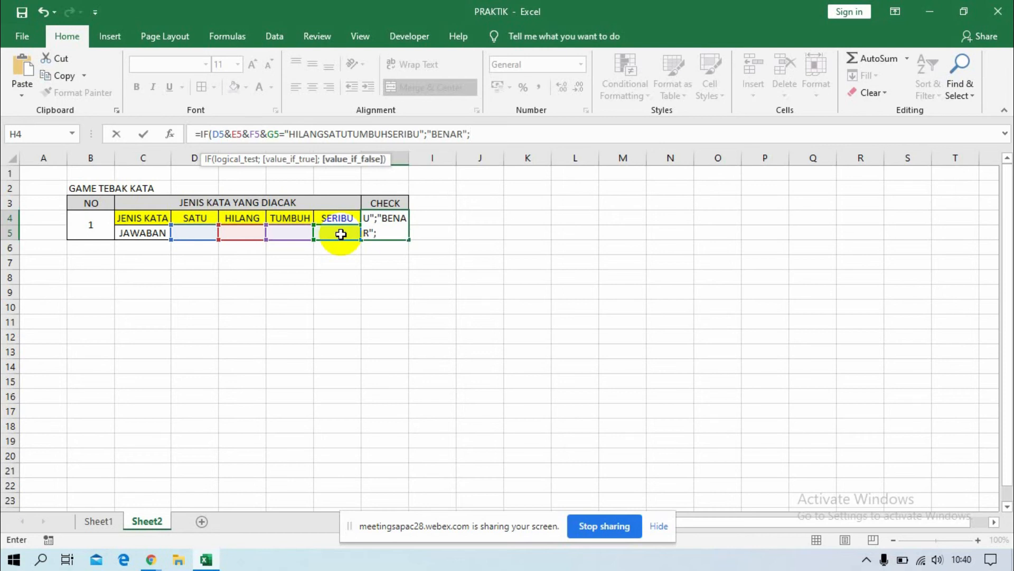
type("\"SALAH\"")
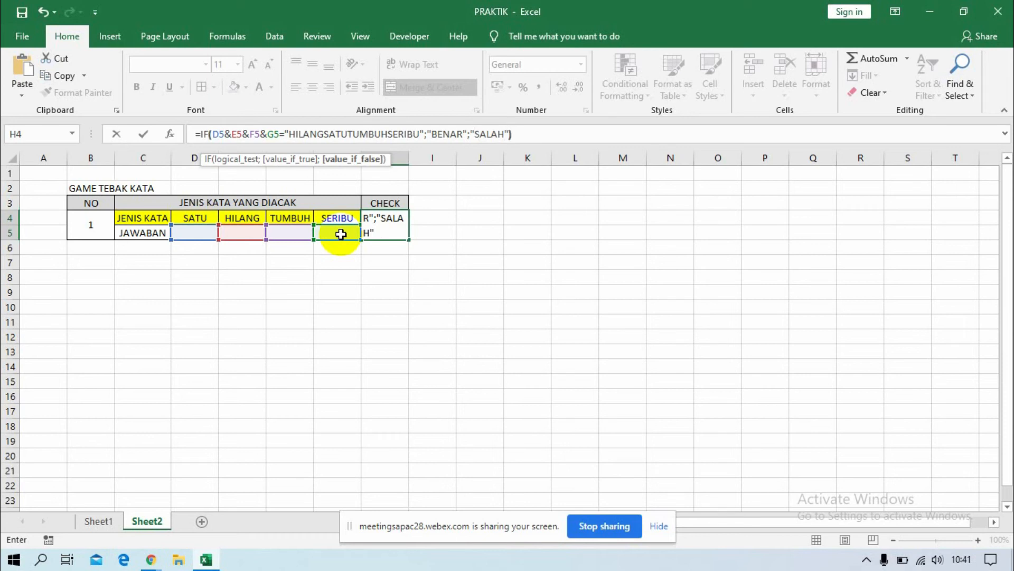
type(")")
key("Return")
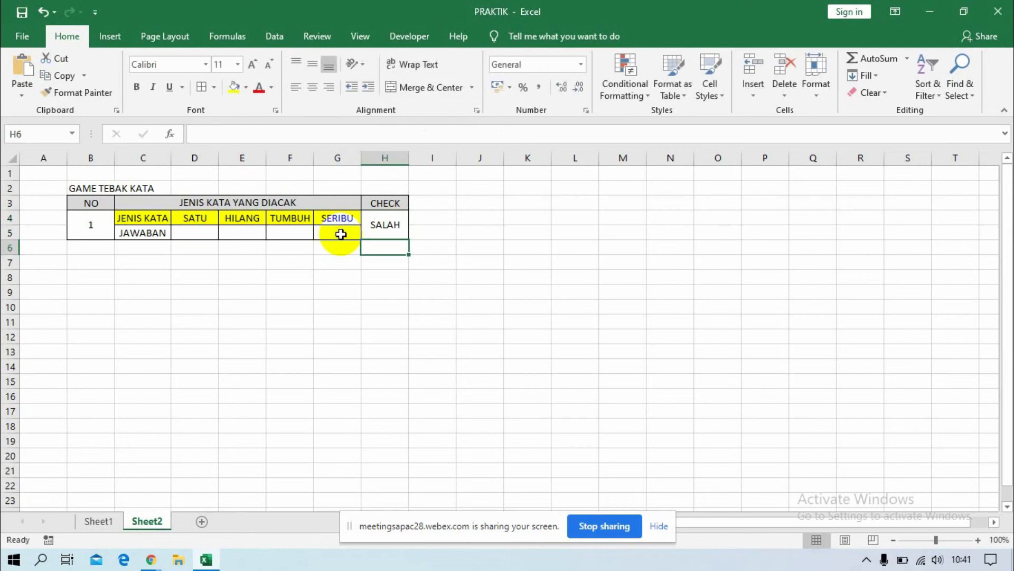
left_click(385, 229)
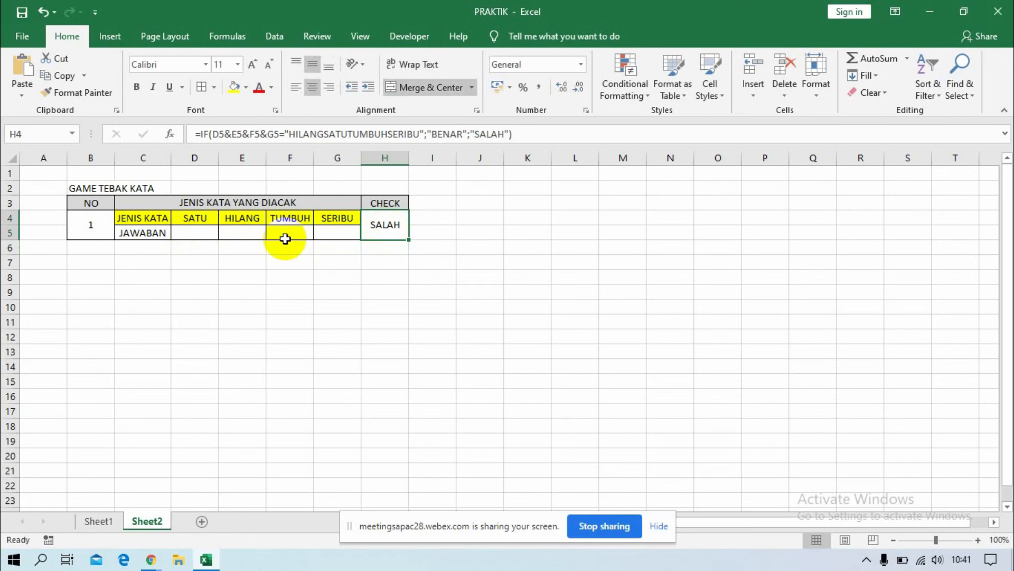
Enter the answers HILANG, SATU, TUMBUH and SERIBU in the JAWABAN cells D5 to G5.
left_click(194, 232)
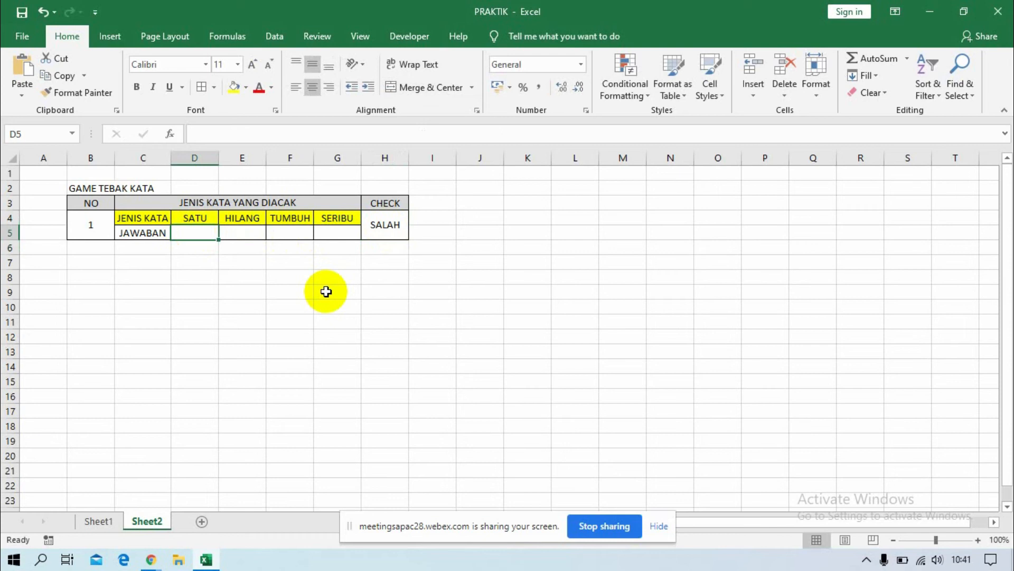
type("HILANG")
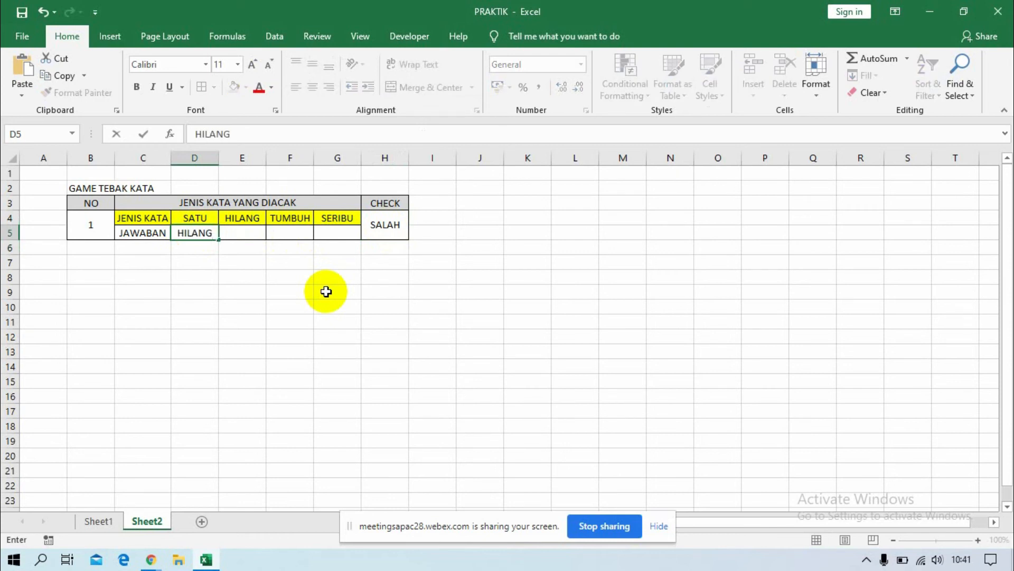
key("Tab")
type("SATU")
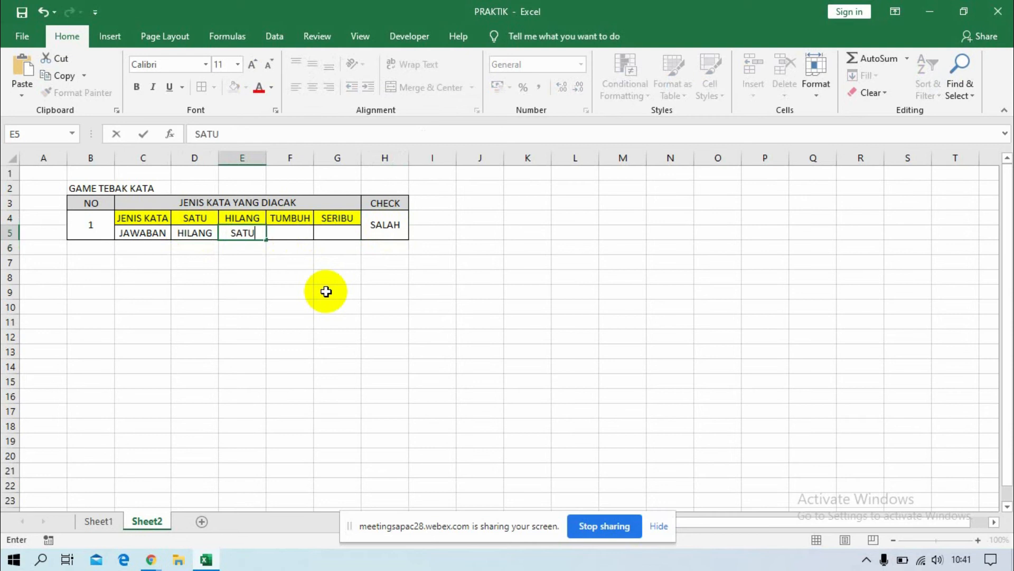
key("Tab")
type("TUMBUH")
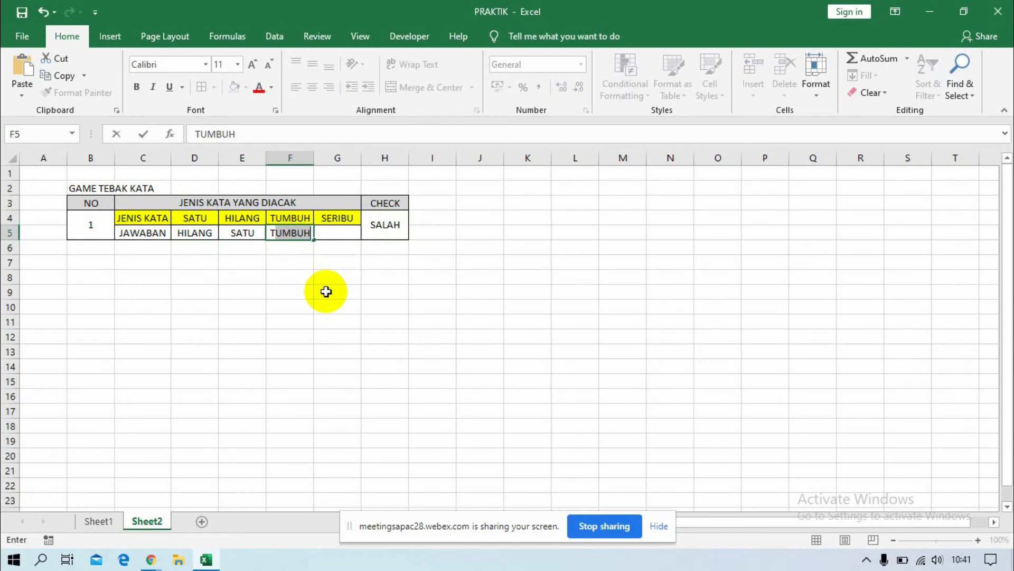
key("Tab")
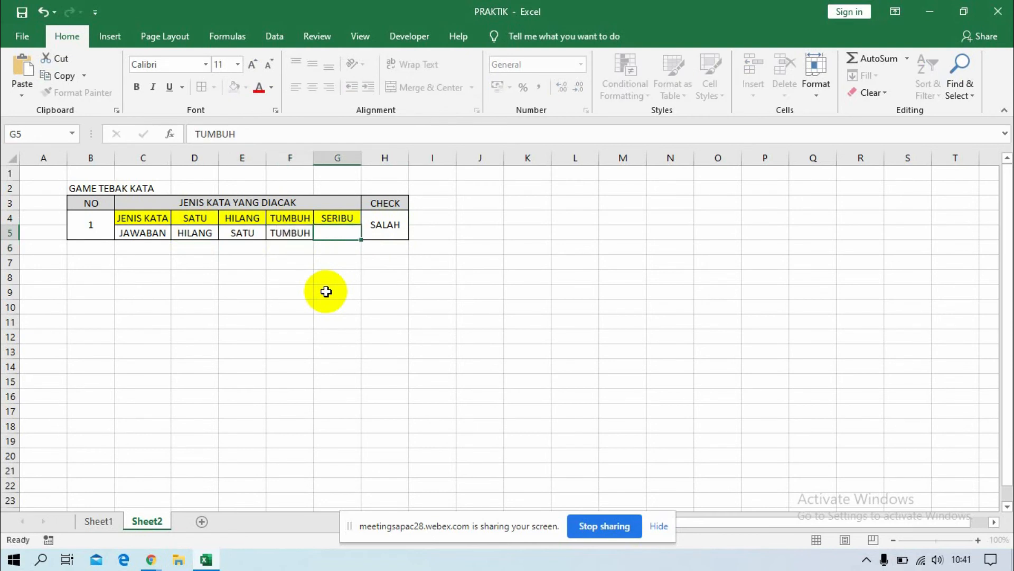
type("SERIBU")
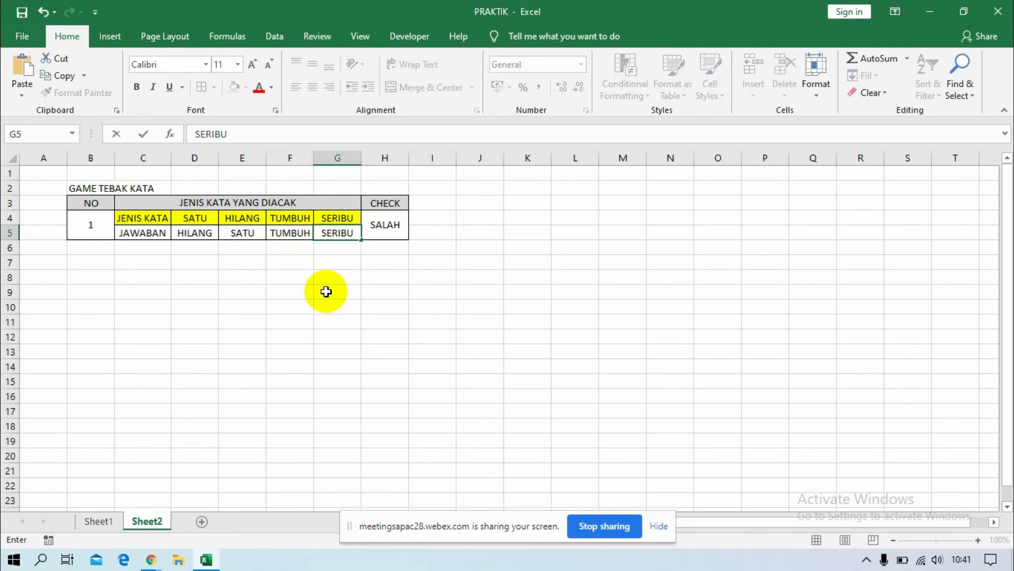
key("Return")
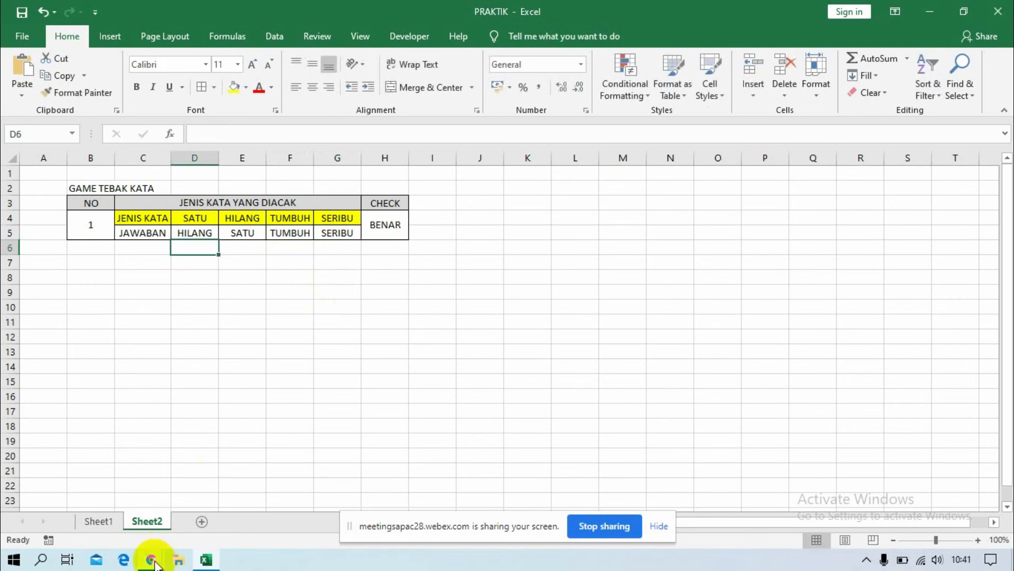
Switch to the Webex meeting window in Chrome and show the participants list.
mouse_move(151, 557)
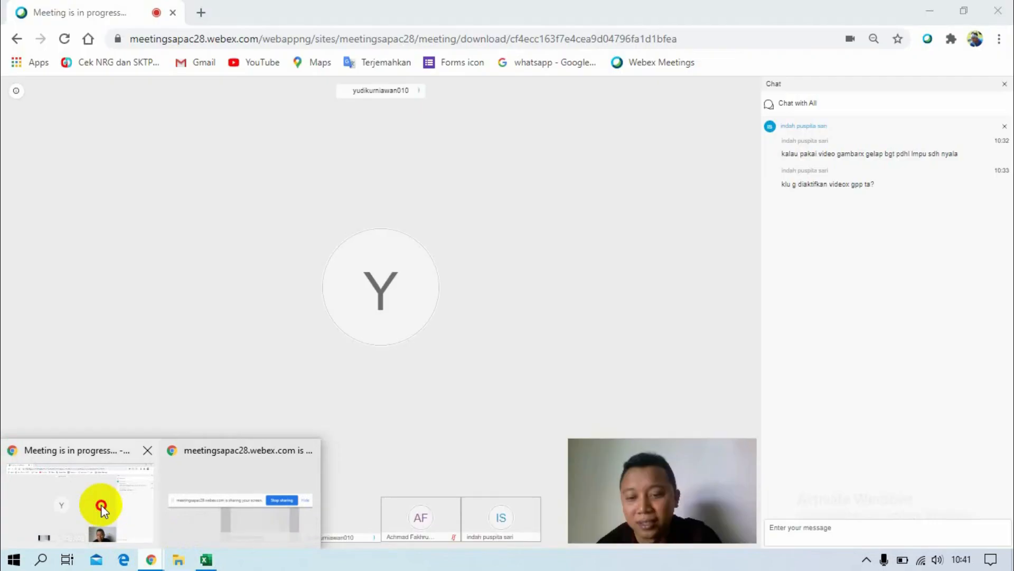
left_click(101, 505)
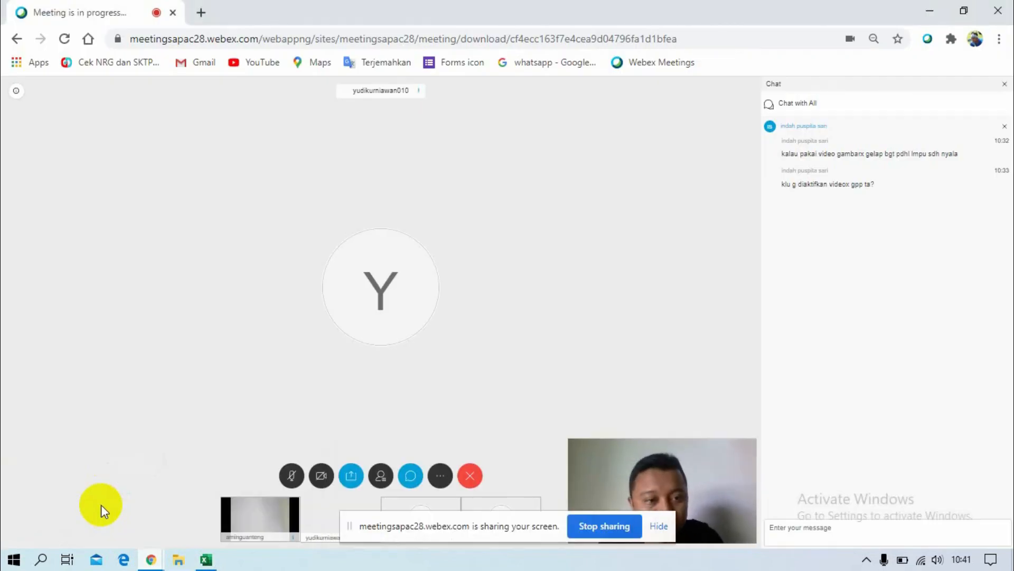
left_click(381, 480)
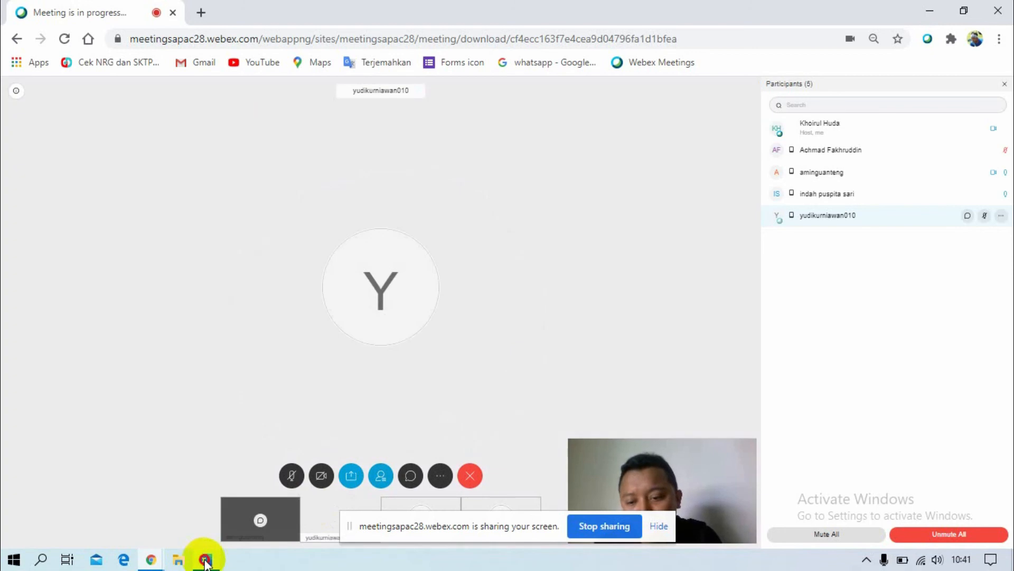
Switch back to the Excel workbook and go through the scrambled words in cells D4 to G4.
left_click(205, 560)
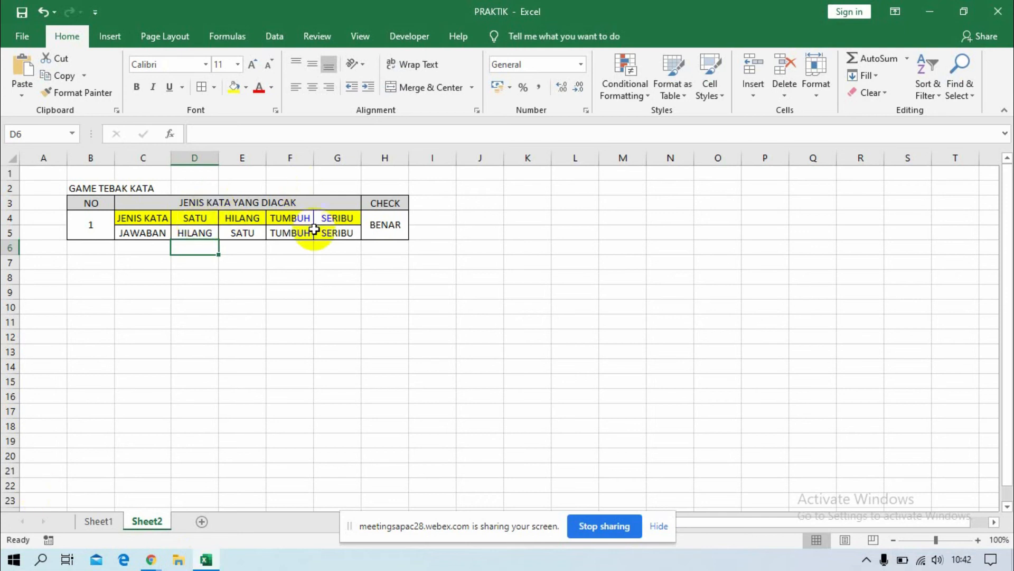
left_click(215, 218)
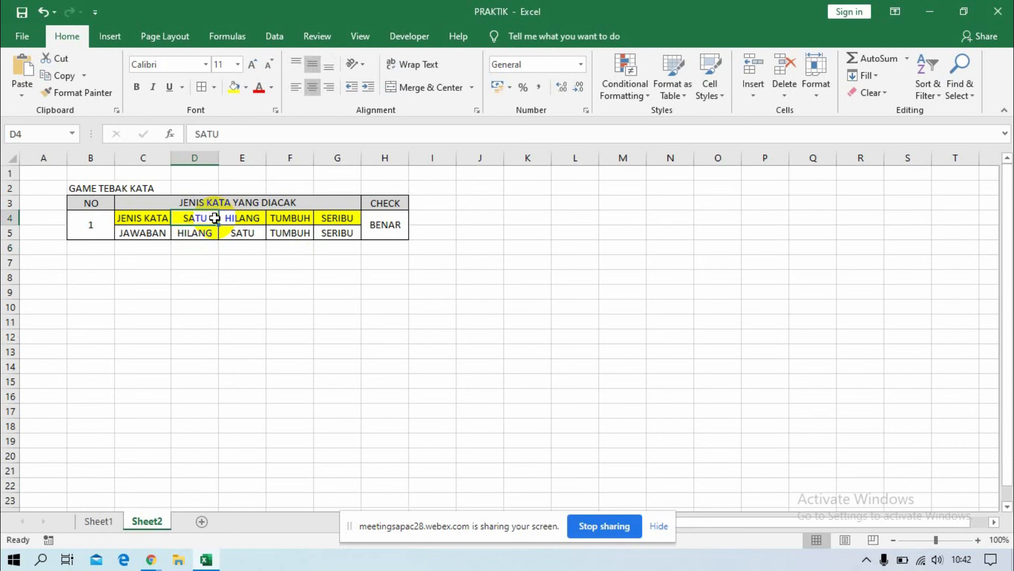
left_click(254, 215)
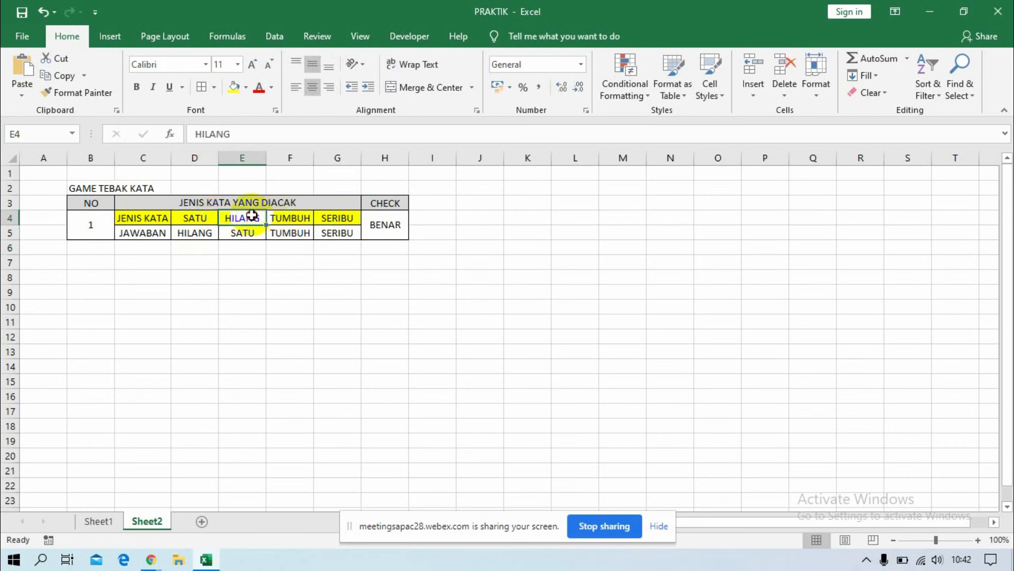
left_click(305, 217)
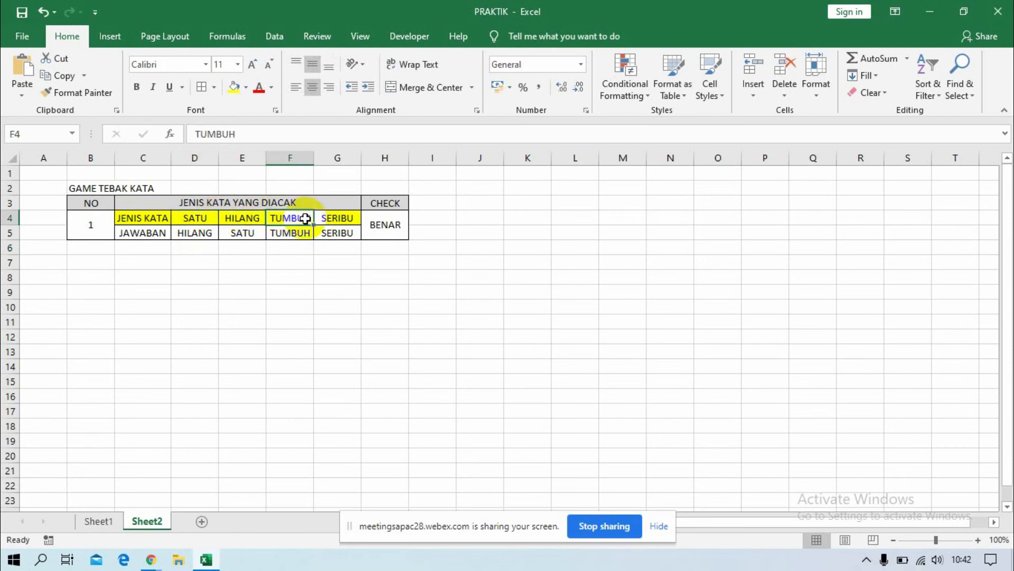
left_click(342, 218)
Remove the text "BENAR" from the value-if-true argument of the CHECK formula in H4.
left_click(389, 222)
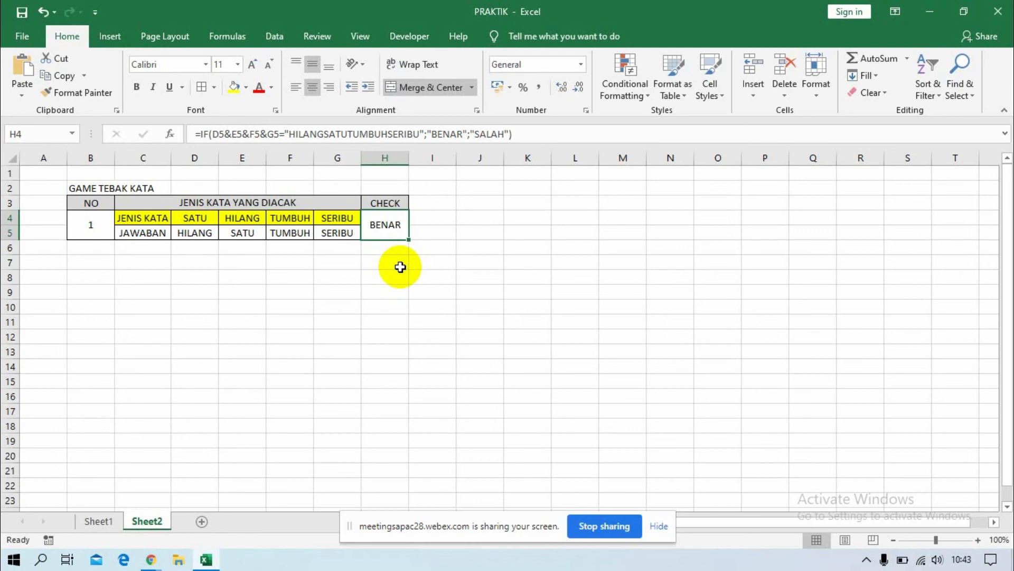
left_click(467, 132)
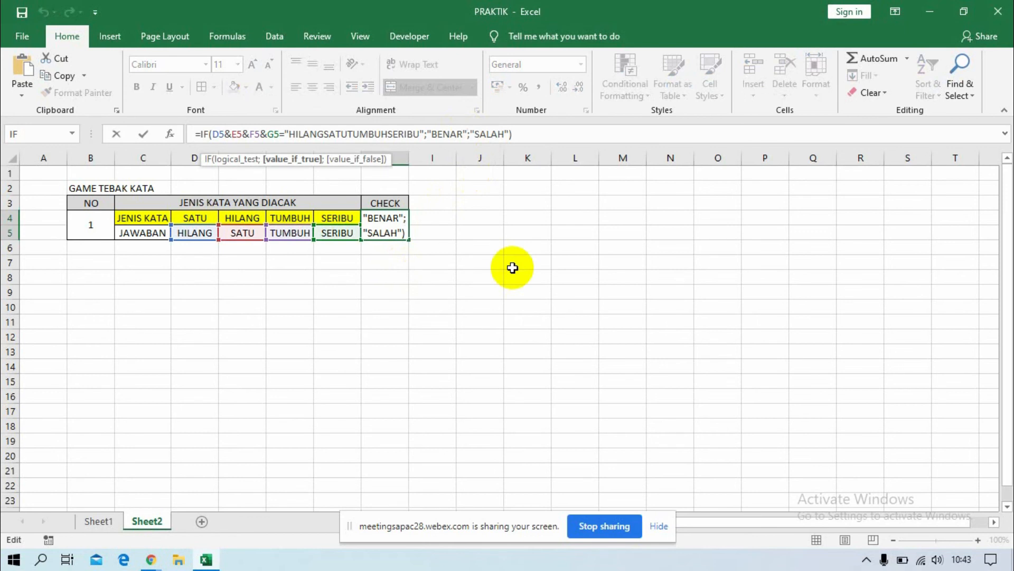
key("BackSpace")
key("BackSpace")
key("BackSpace")
key("BackSpace")
key("BackSpace")
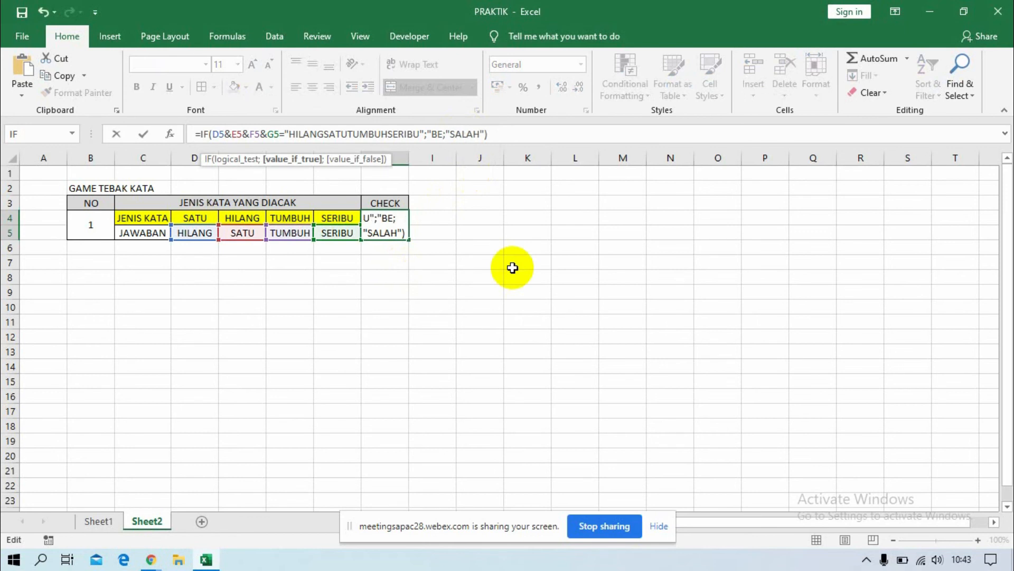
key("Delete")
key("Delete")
Insert CHAR(252) as the value-if-true argument of the CHECK formula and accept the formula.
type("CH")
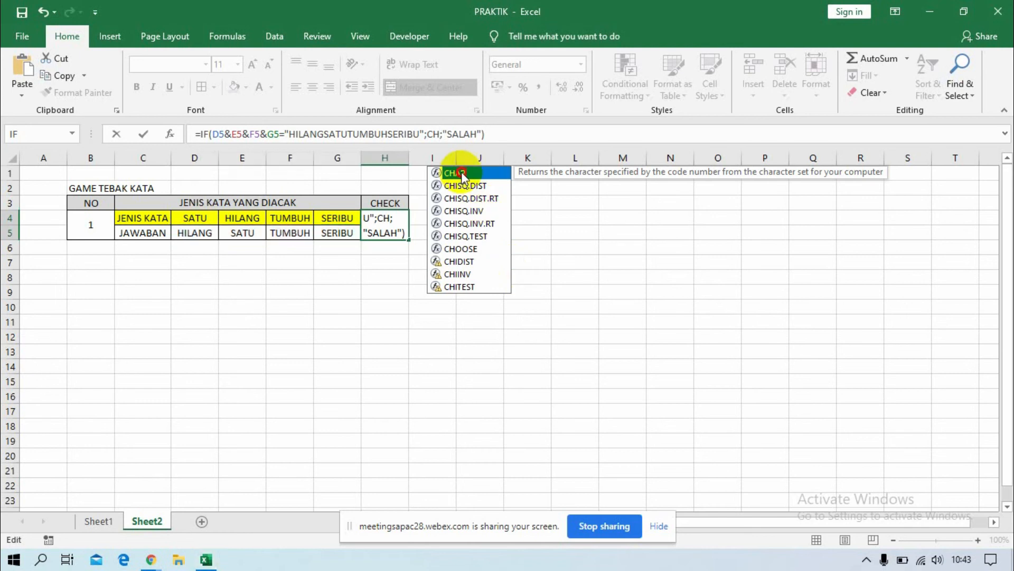
double_click(461, 174)
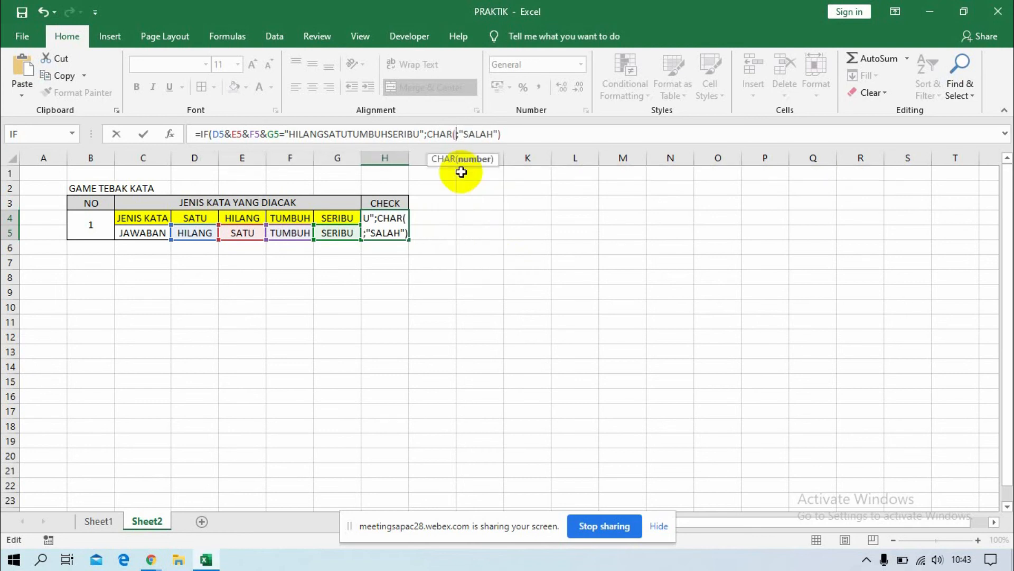
type("2")
key("Right")
key("Right")
key("Left")
key("Left")
type("52")
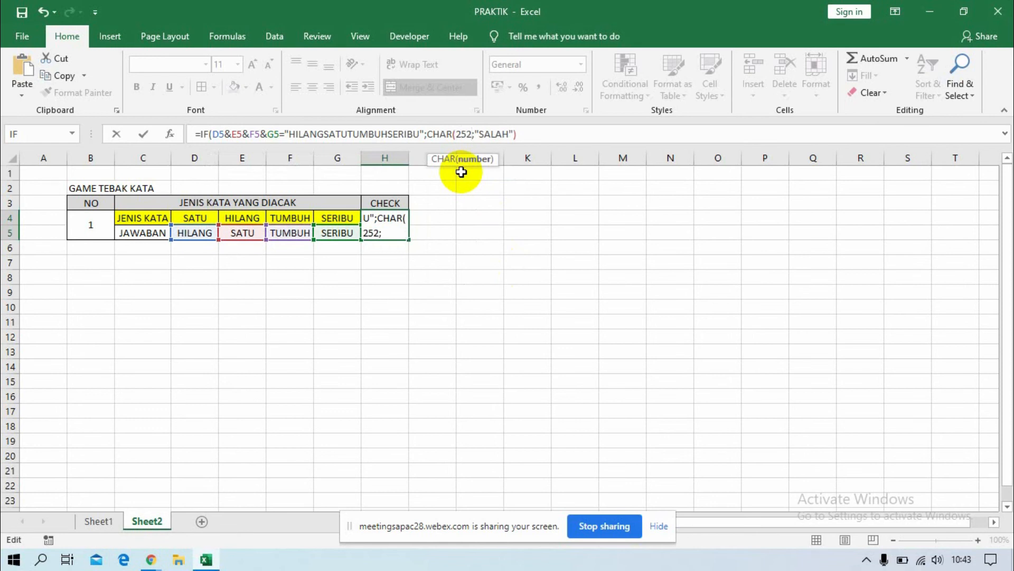
type(")")
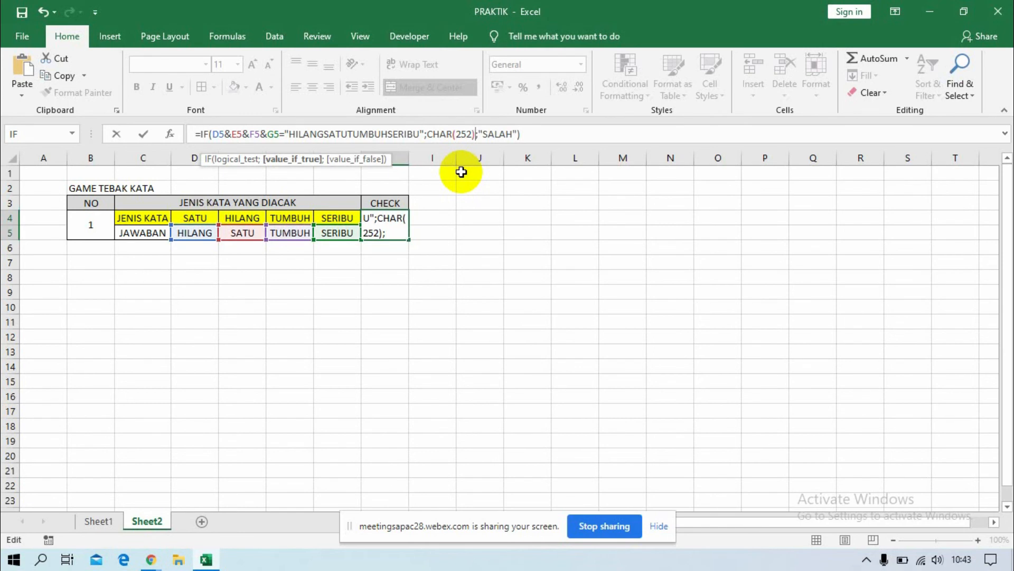
key("Return")
Set the font of the CHECK result cell H4 to Wingdings.
key("Up")
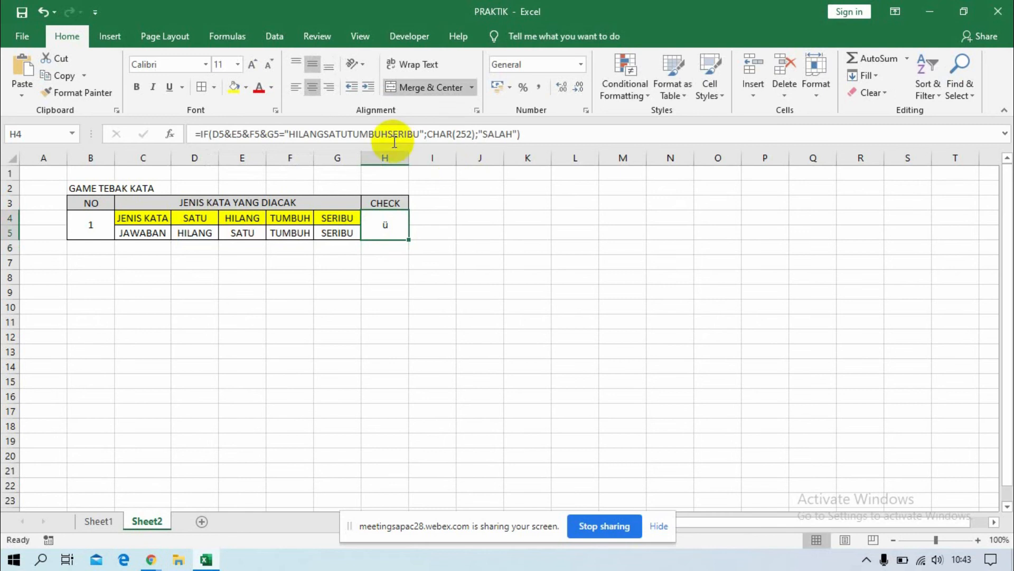
left_click(203, 65)
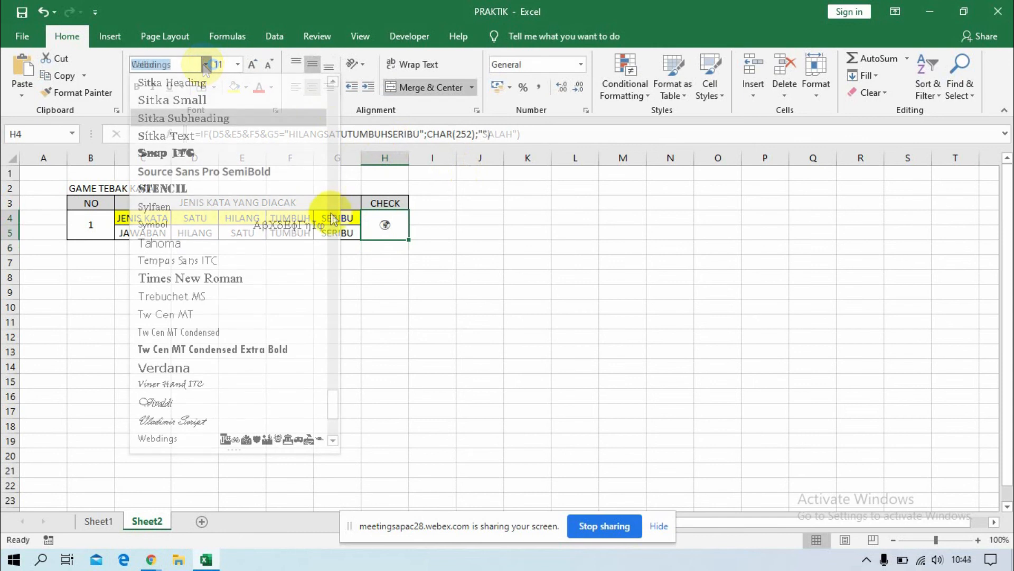
scroll(334, 410, "up", 6)
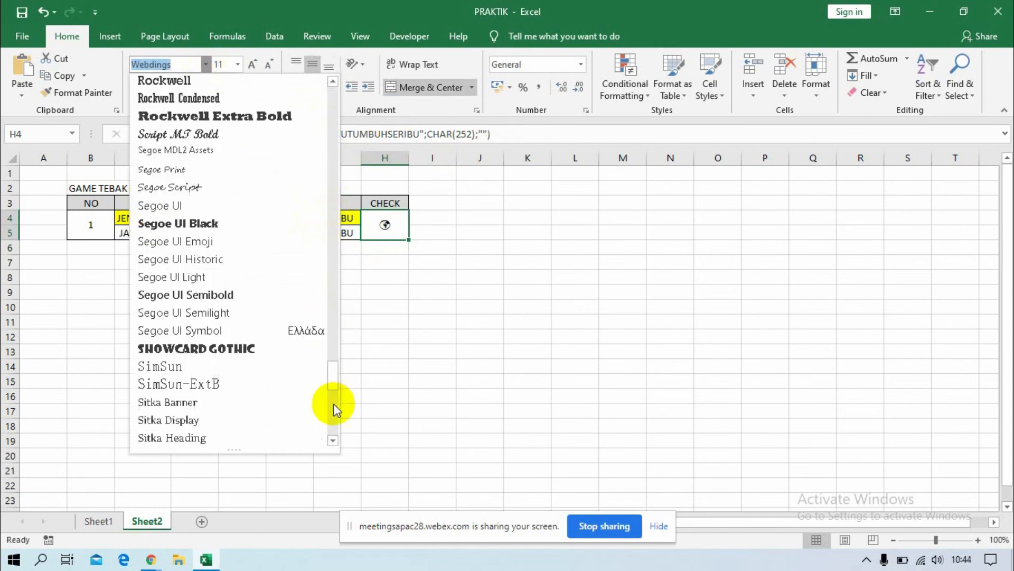
left_click(334, 375)
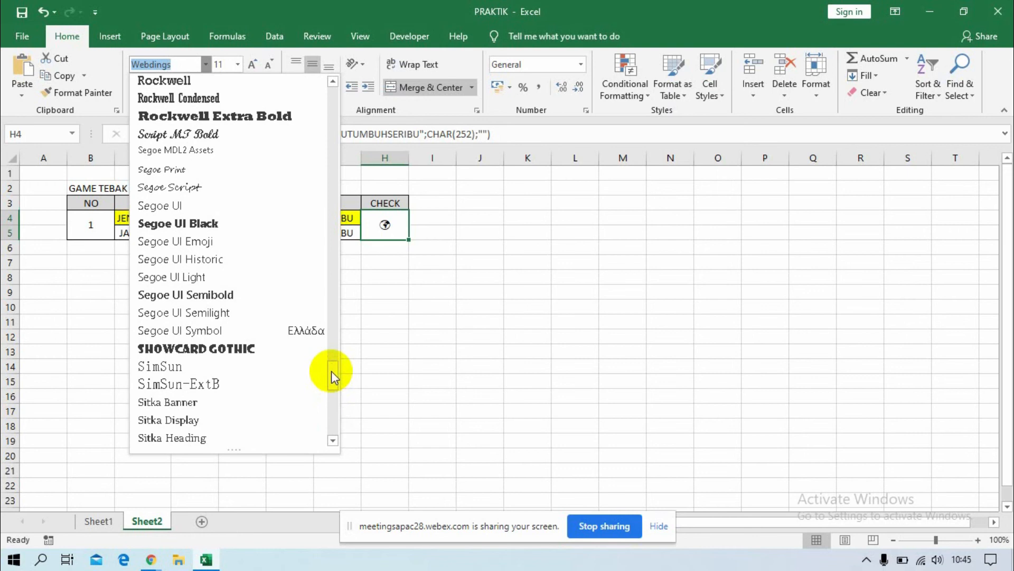
left_click_drag(333, 374, 333, 421)
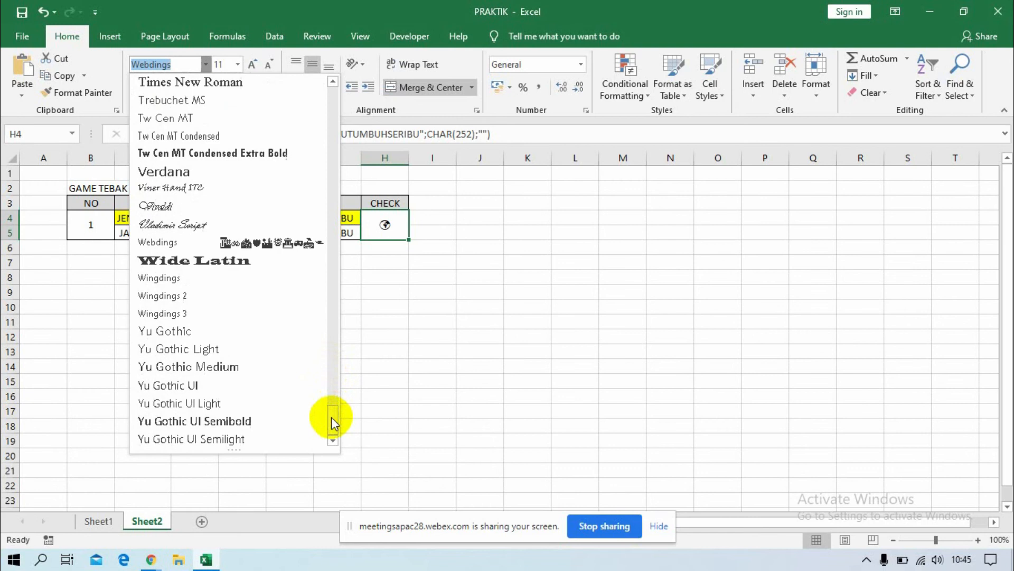
left_click(169, 278)
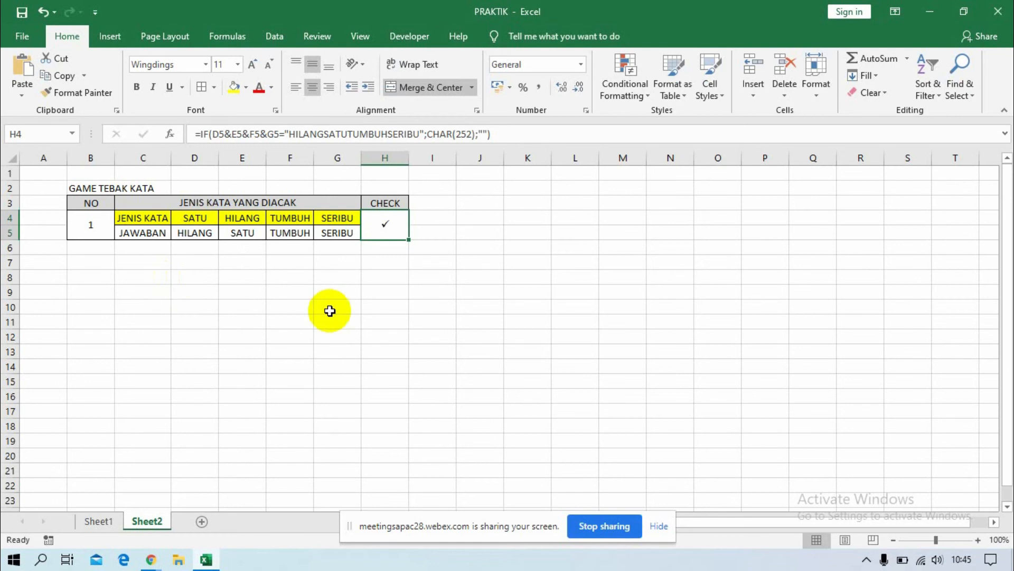
Change the JAWABAN answers to SATU in D5 and HILANG in E5.
left_click(208, 234)
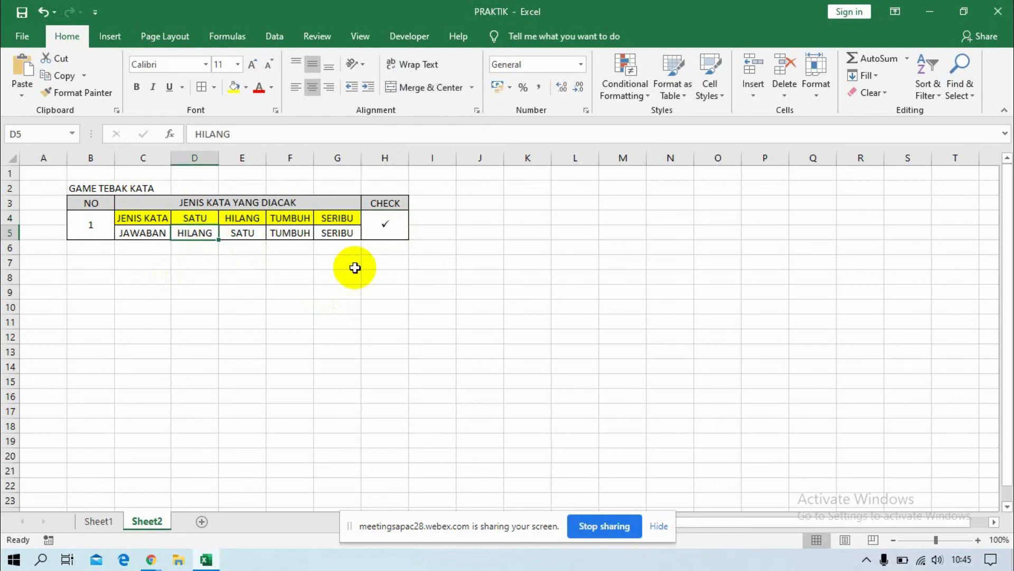
type("SATU")
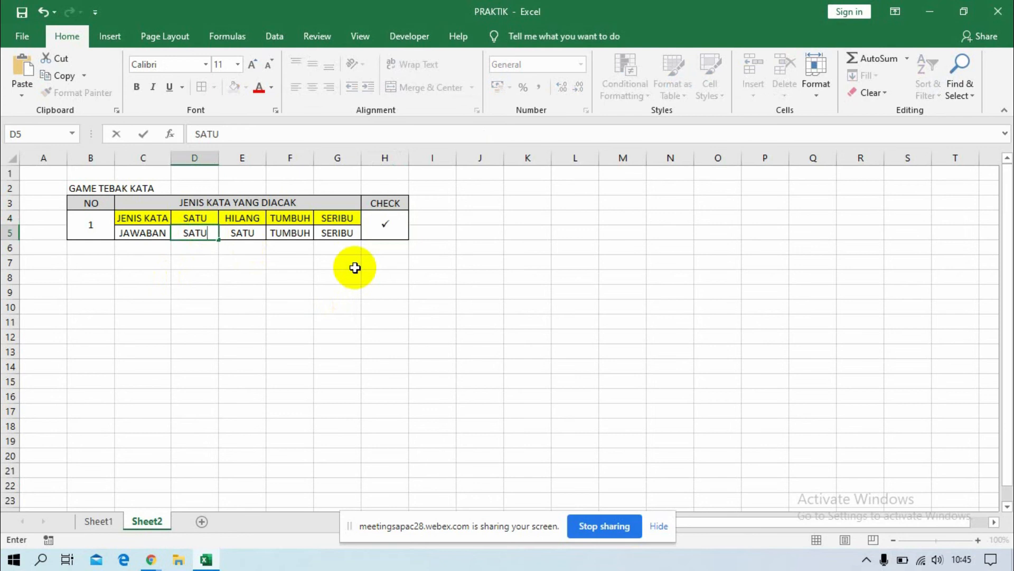
key("Tab")
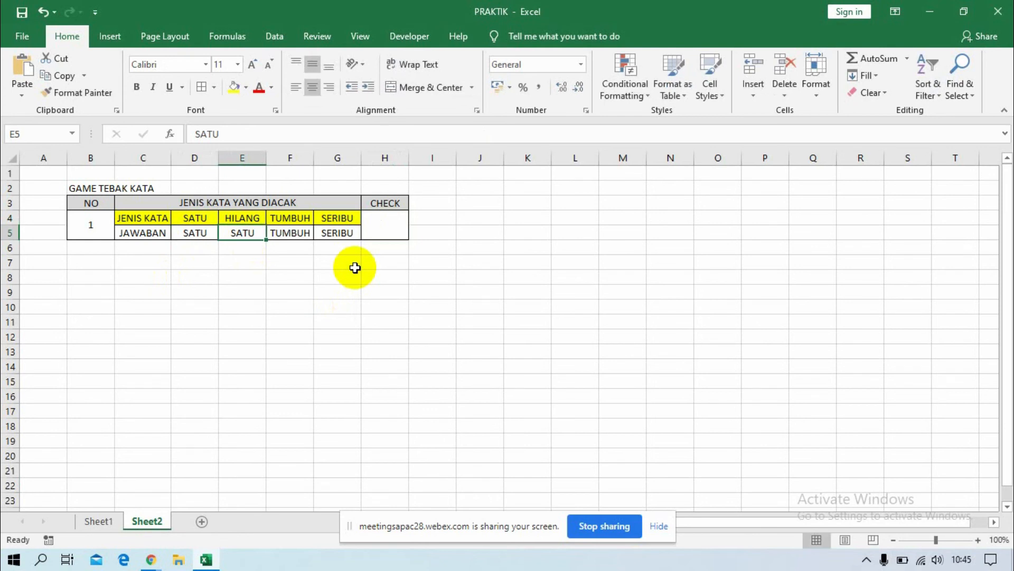
type("HILANG")
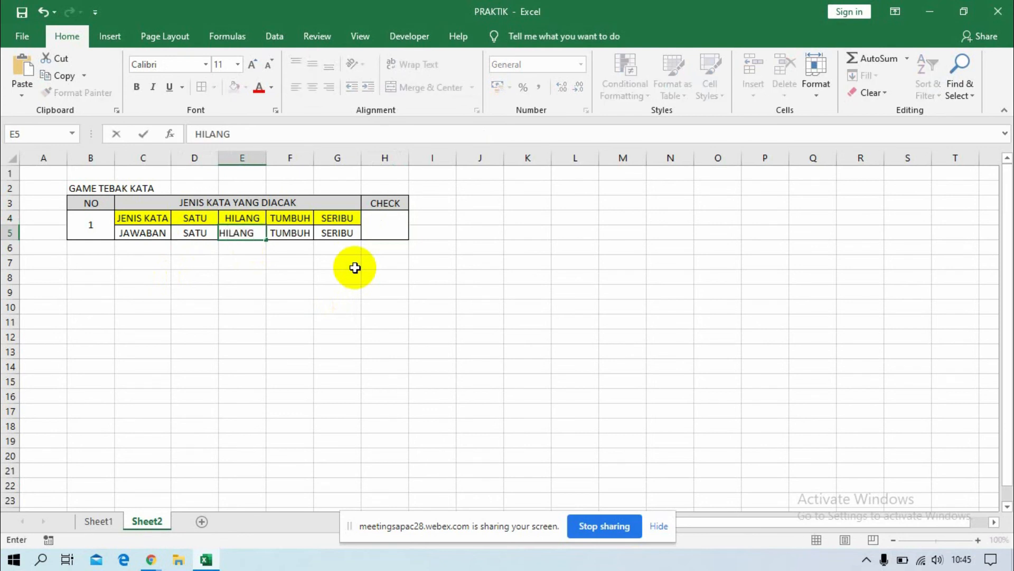
key("Return")
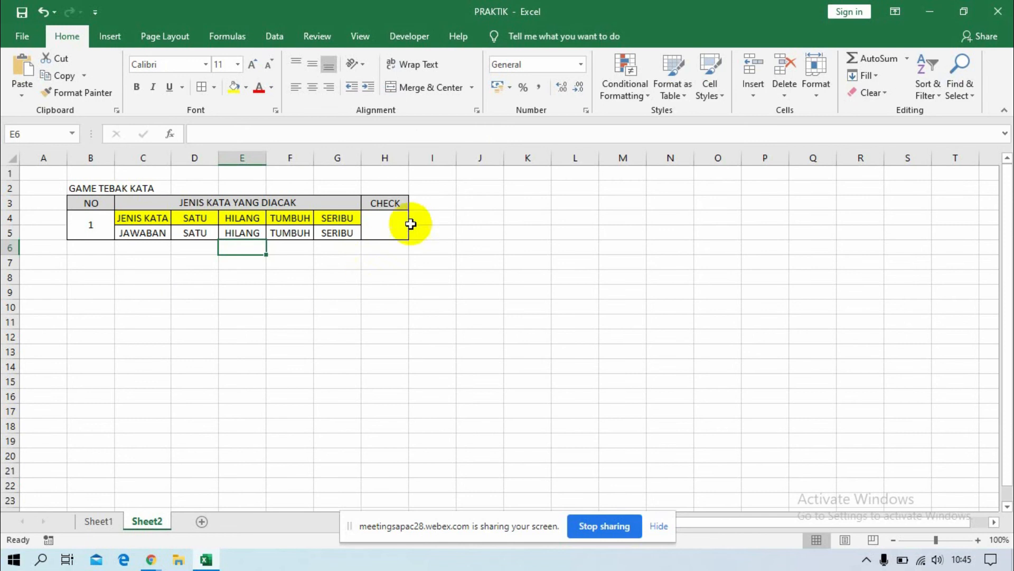
Set the value-if-false argument of the CHECK formula in H4 to "L" and reselect the cell.
left_click(368, 221)
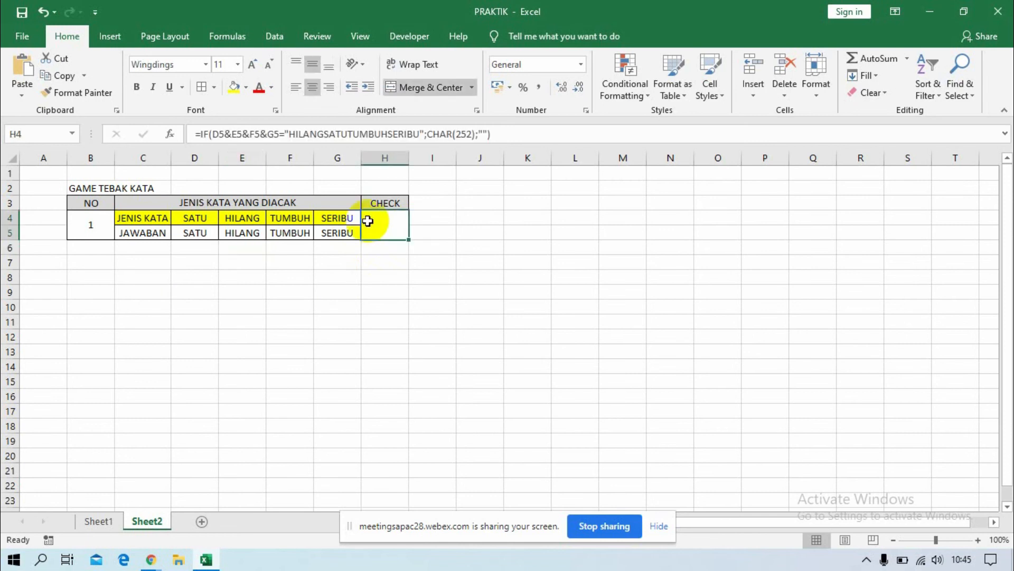
left_click(486, 134)
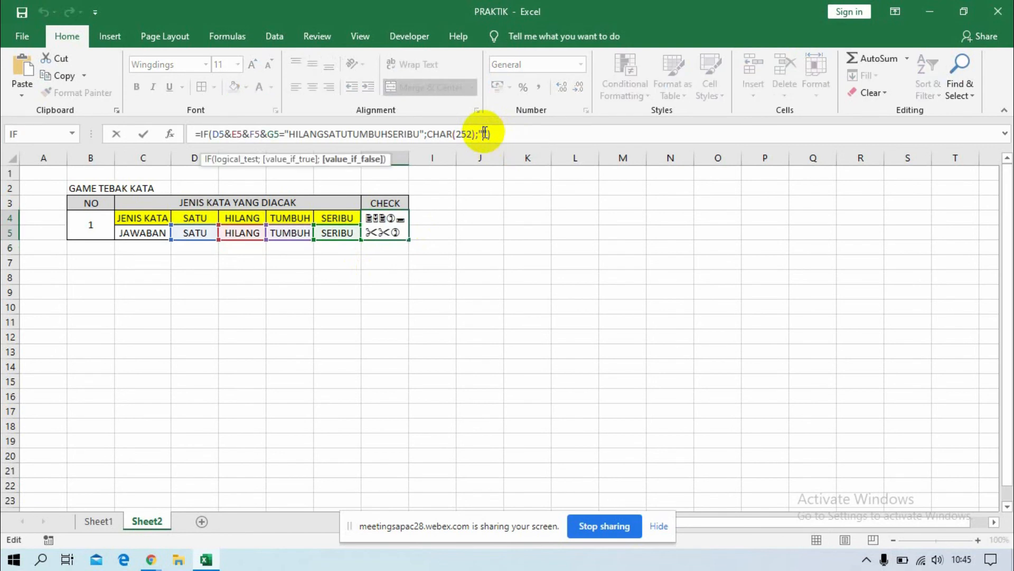
type("L")
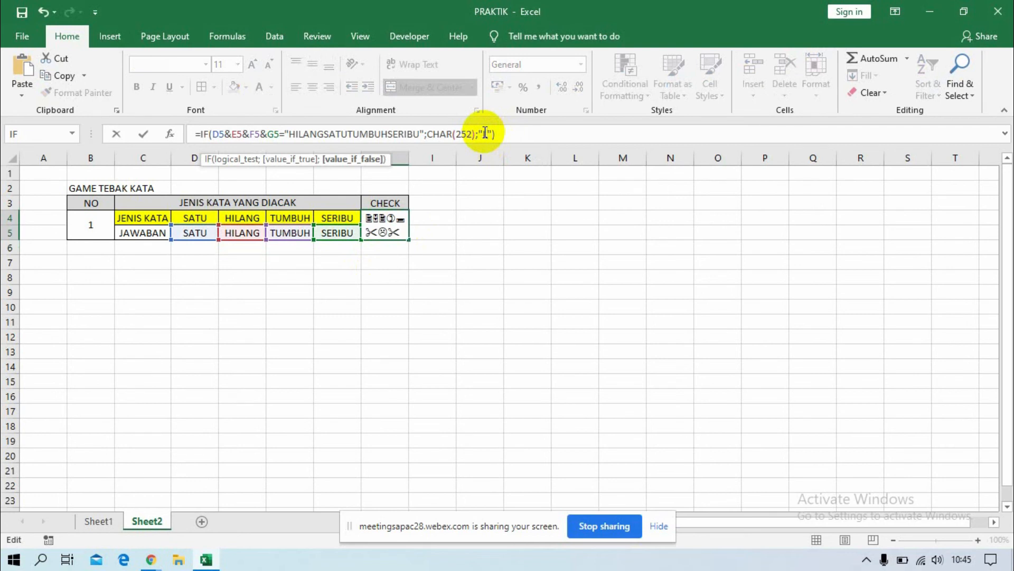
key("Return")
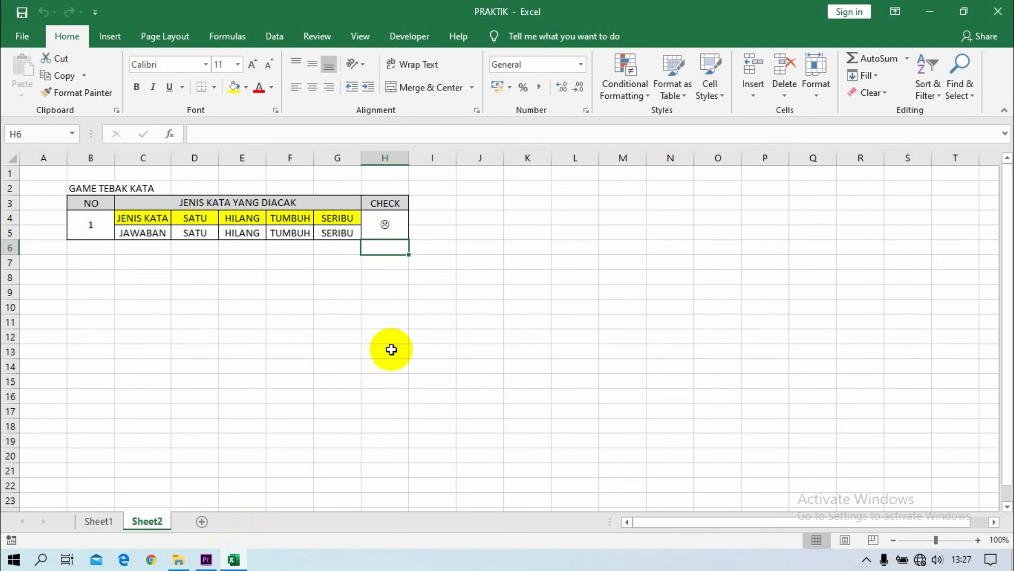
left_click(391, 219)
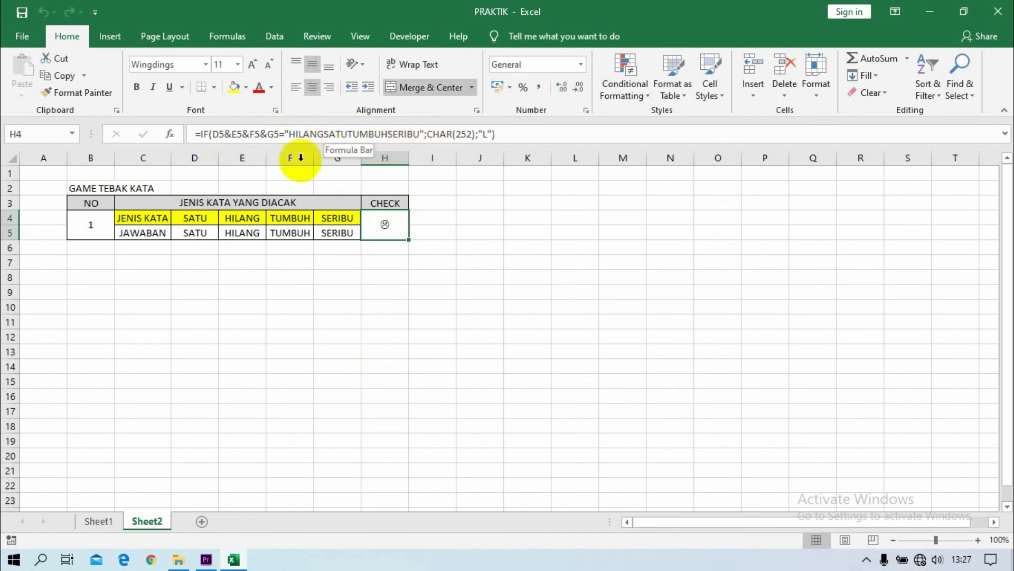
Set the protection format of all cells in the sheet to both Locked and Hidden, then clear the selection.
left_click(12, 158)
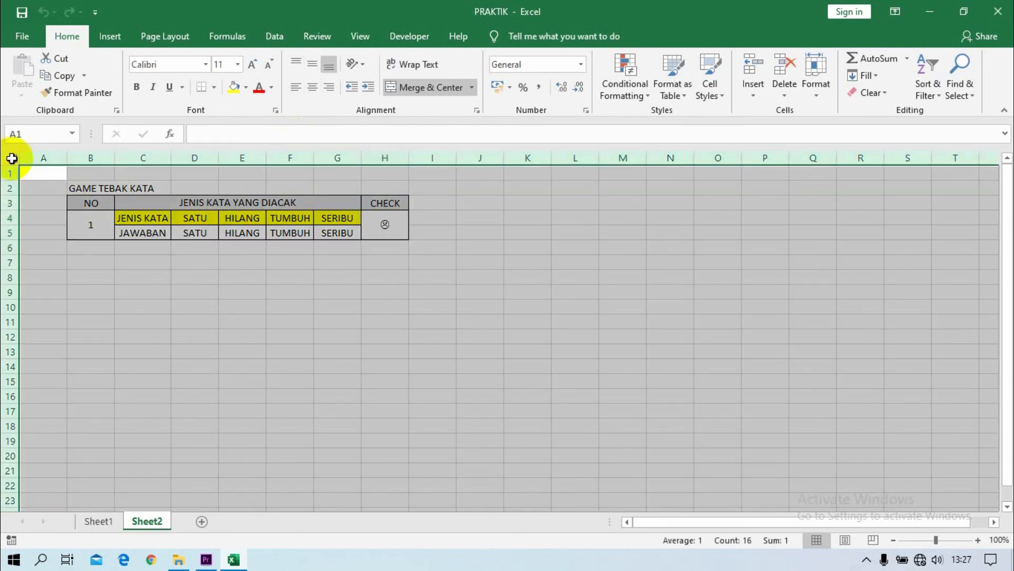
right_click(117, 236)
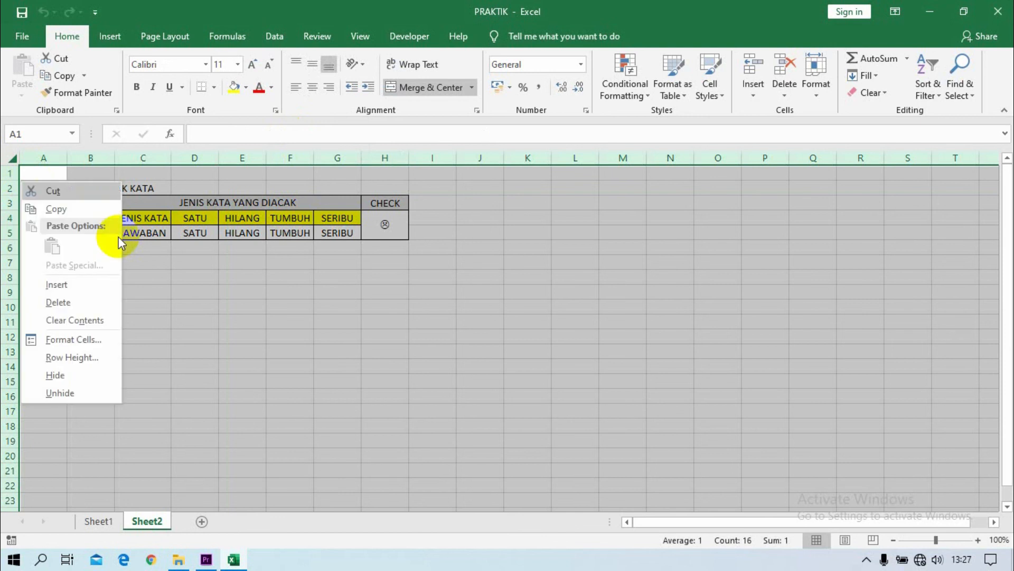
left_click(74, 340)
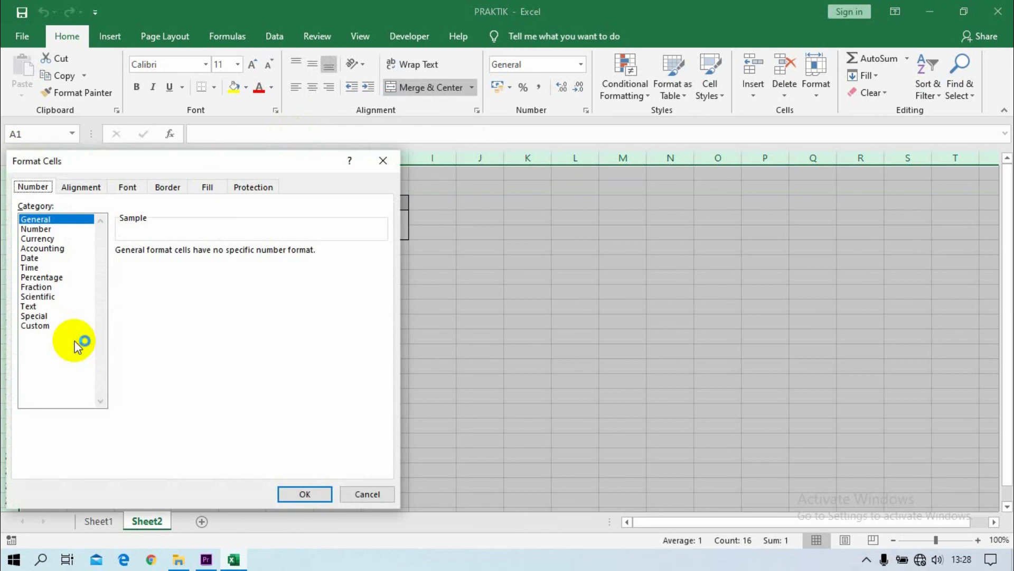
left_click(262, 191)
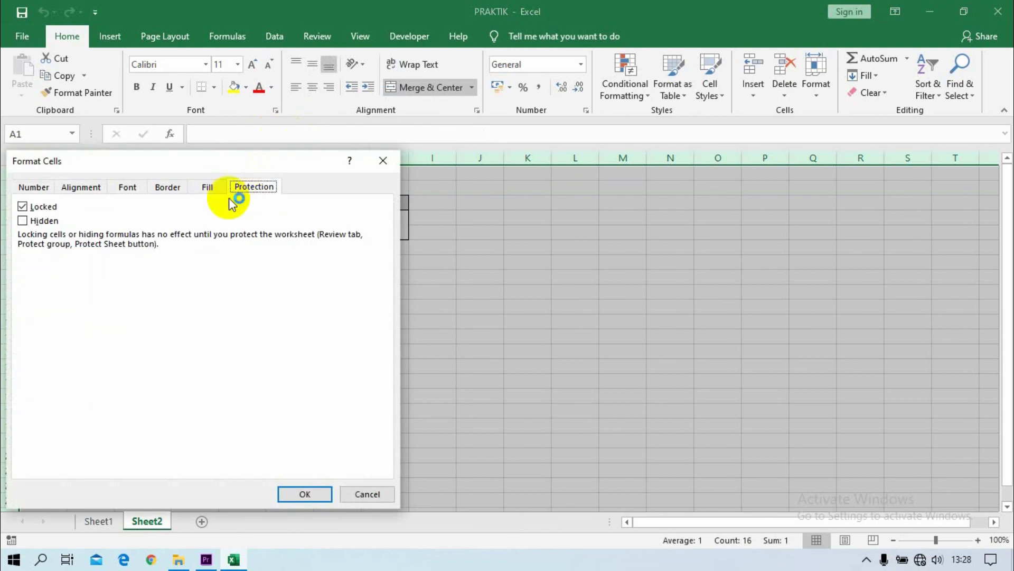
left_click(23, 207)
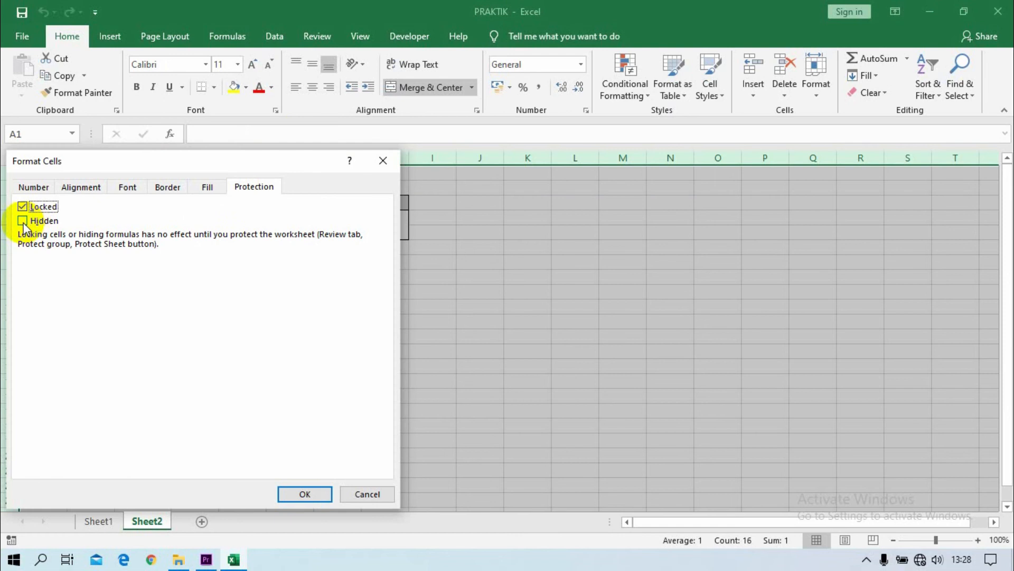
left_click(23, 221)
left_click(297, 496)
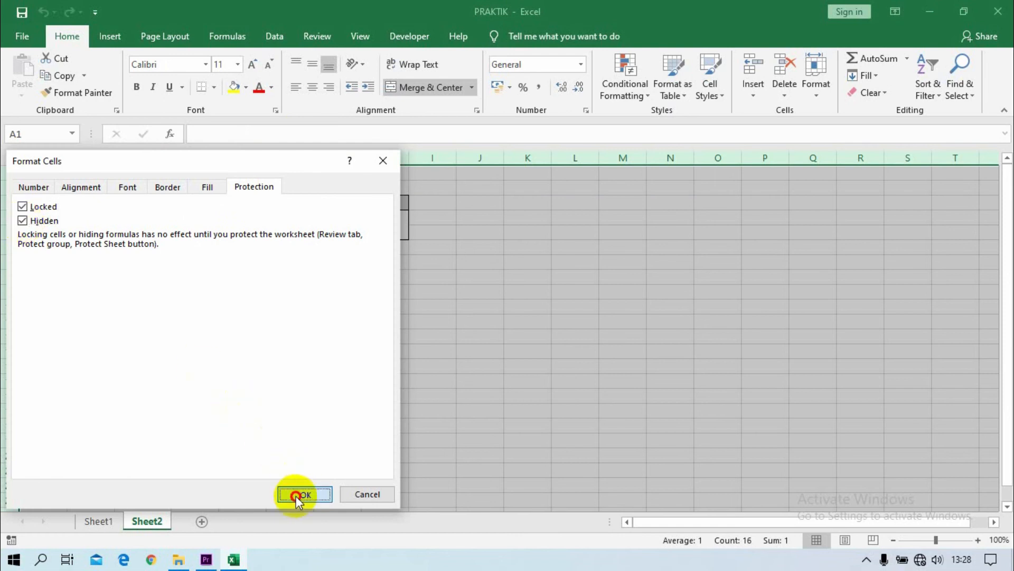
left_click(306, 369)
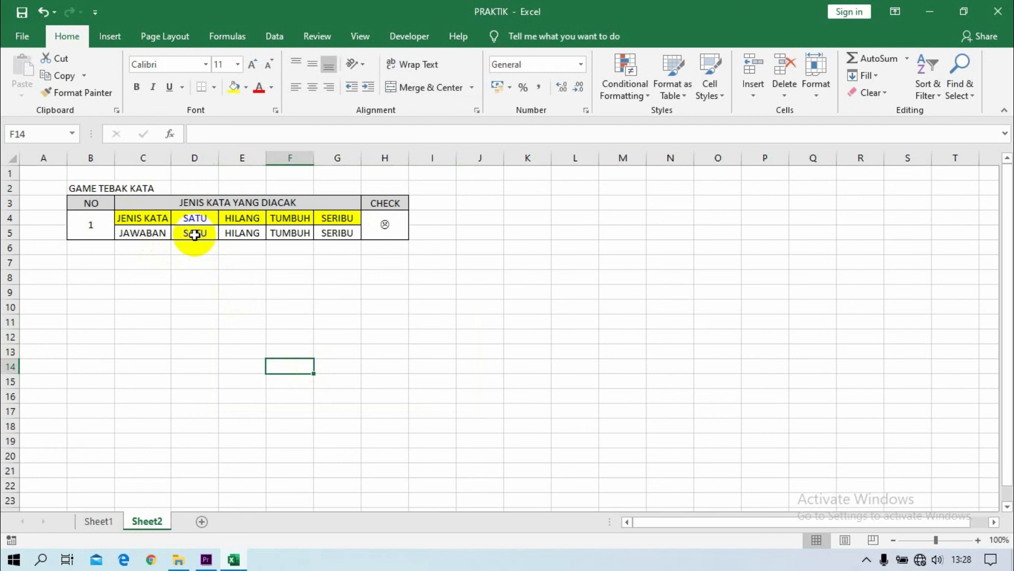
Turn off both Locked and Hidden protection for the JAWABAN answer cells D5:G5, then clear the selection.
left_click_drag(195, 235, 324, 228)
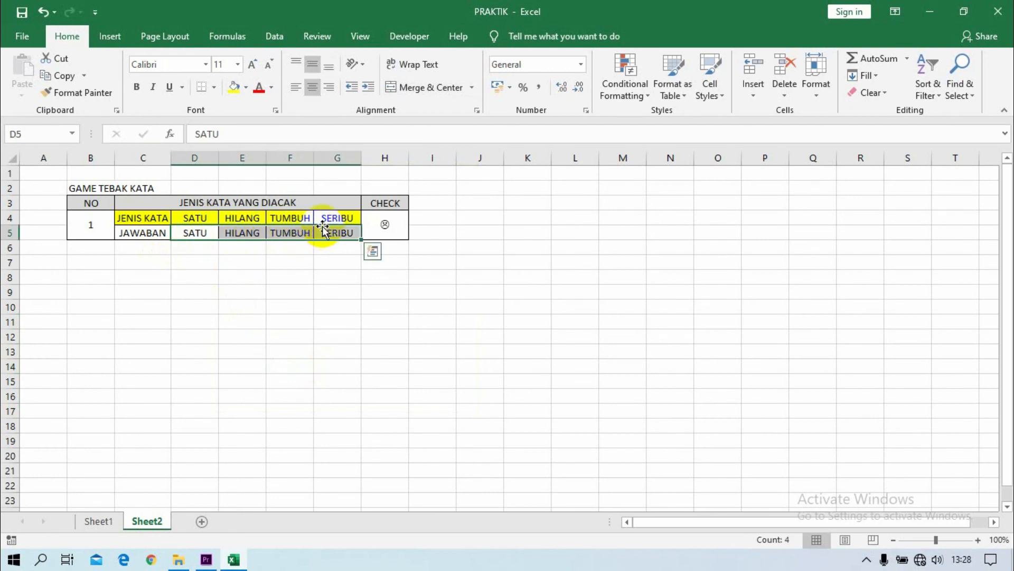
right_click(323, 228)
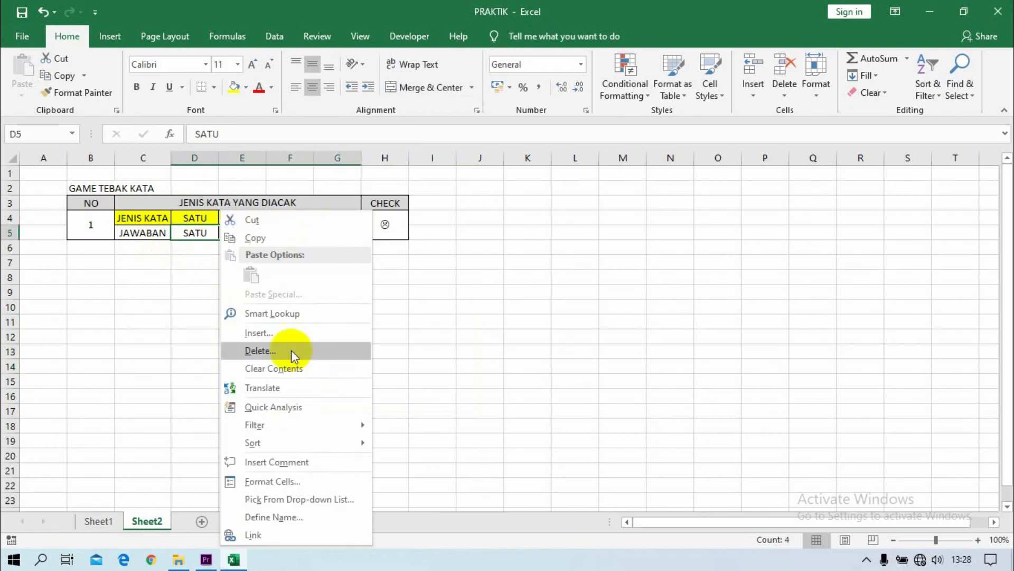
left_click(287, 480)
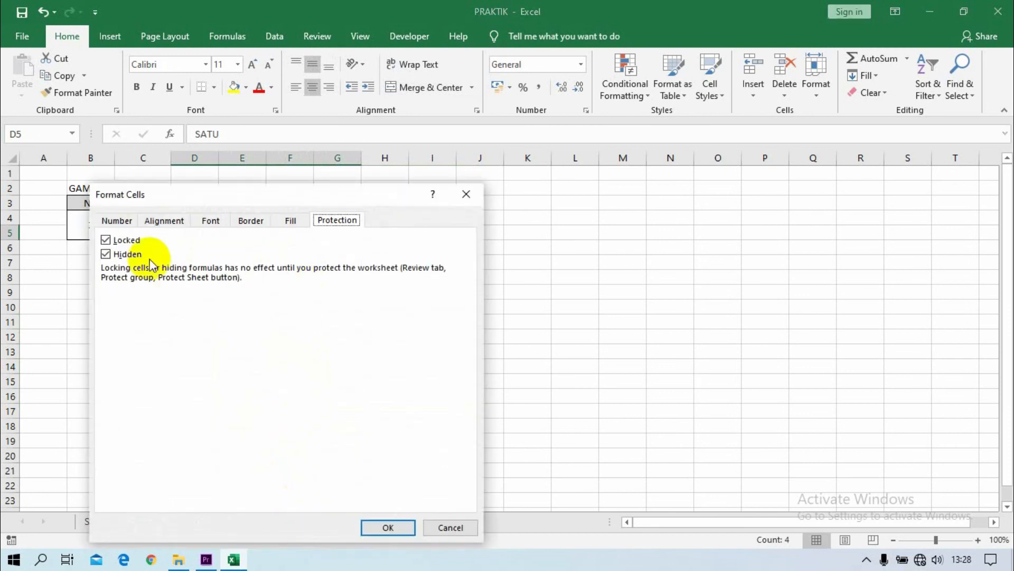
left_click(106, 241)
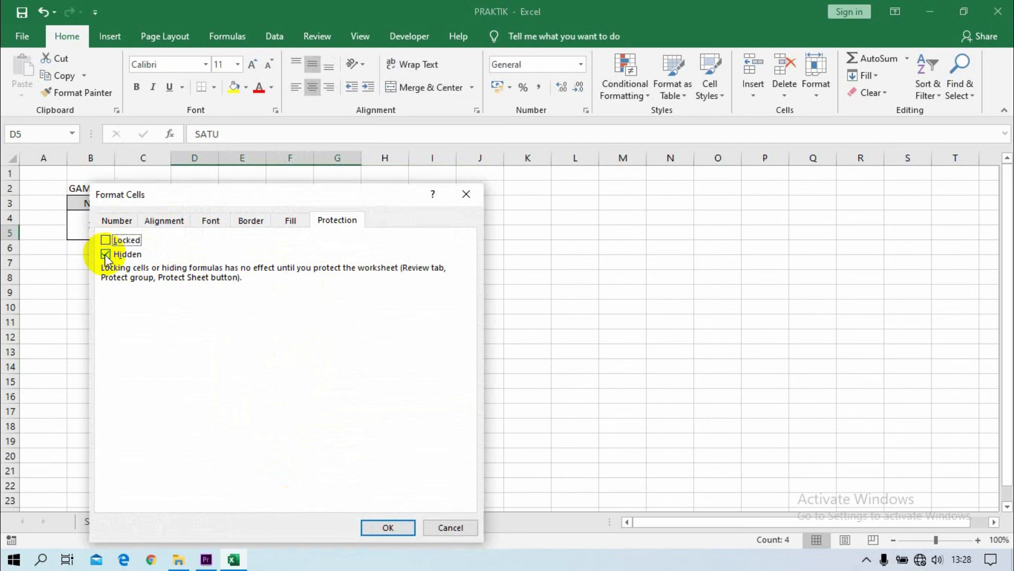
left_click(106, 254)
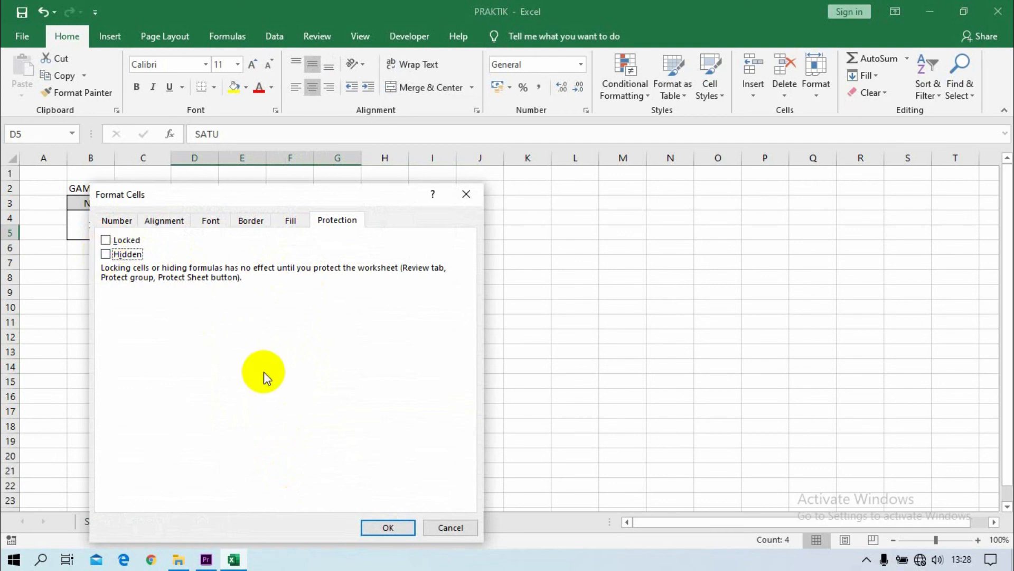
left_click(388, 527)
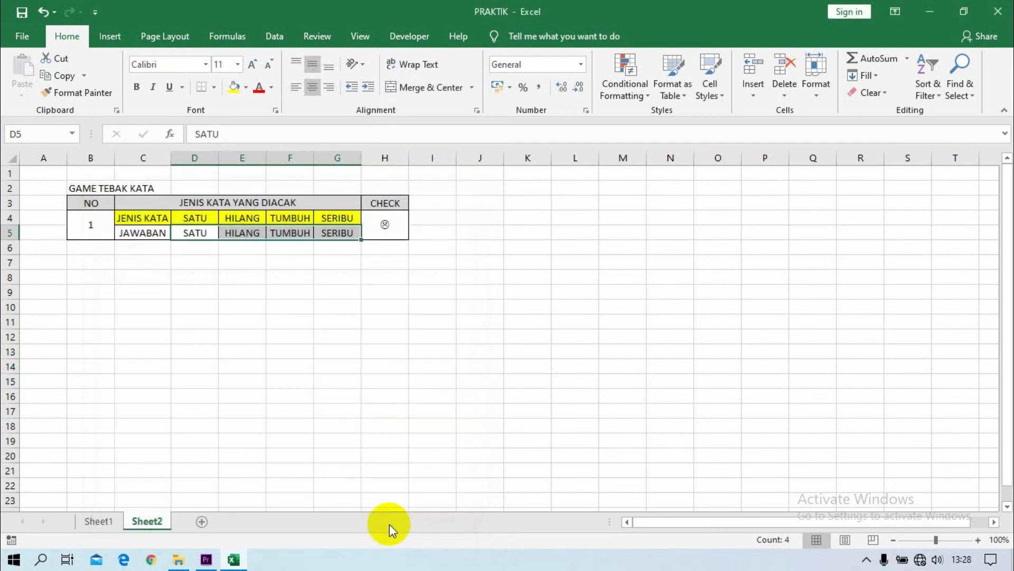
left_click(388, 299)
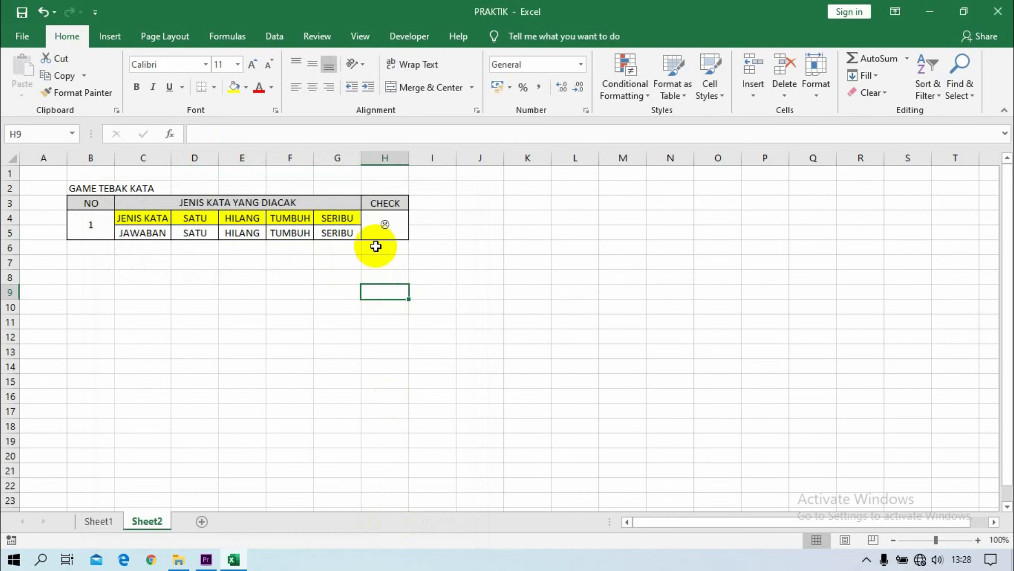
Protect Sheet2 with an unprotect password and its confirmation, keeping the selection of locked and unlocked cells allowed.
left_click(325, 36)
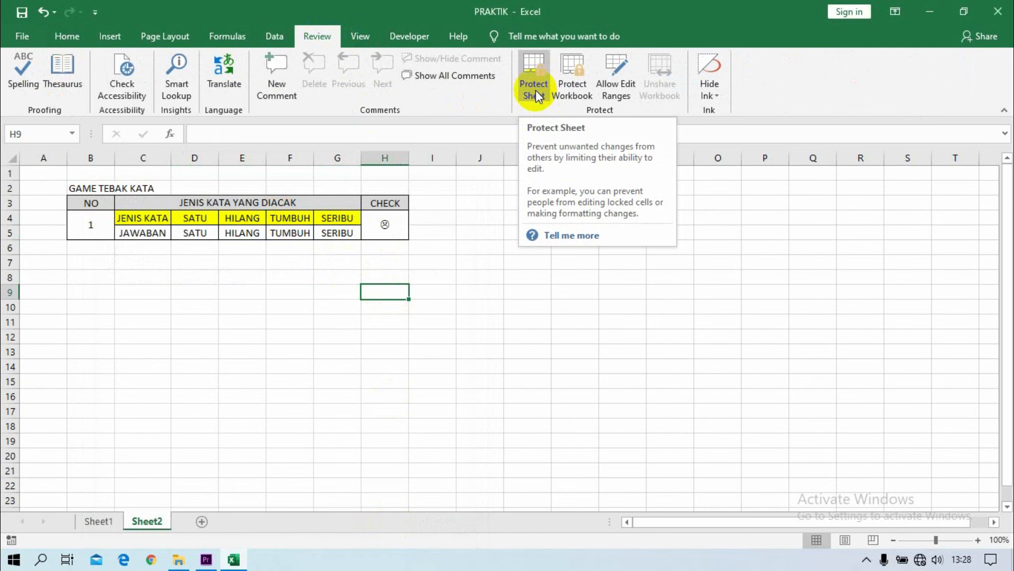
left_click(386, 219)
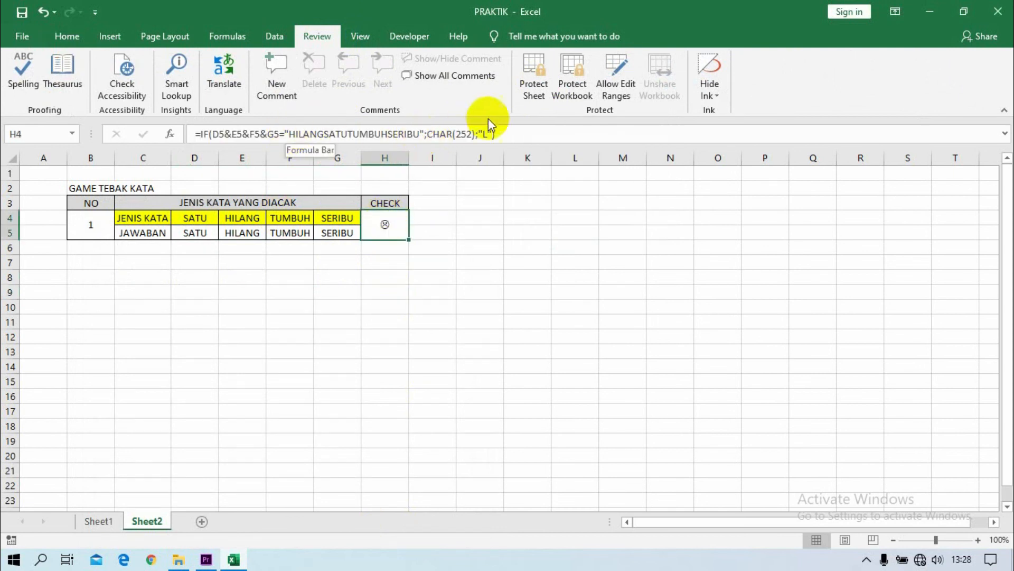
left_click(532, 91)
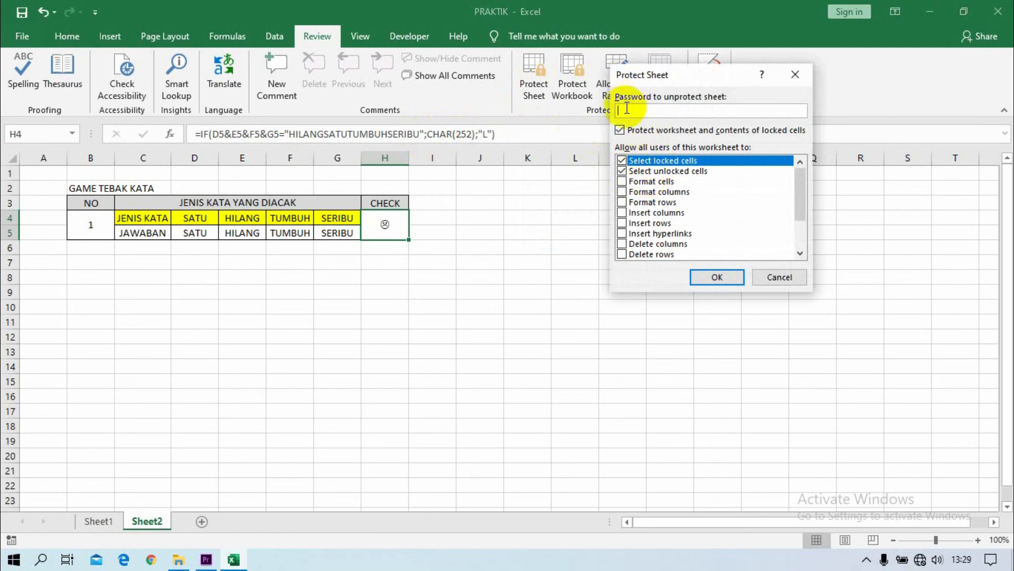
type("123456789012")
key("Return")
type("123456")
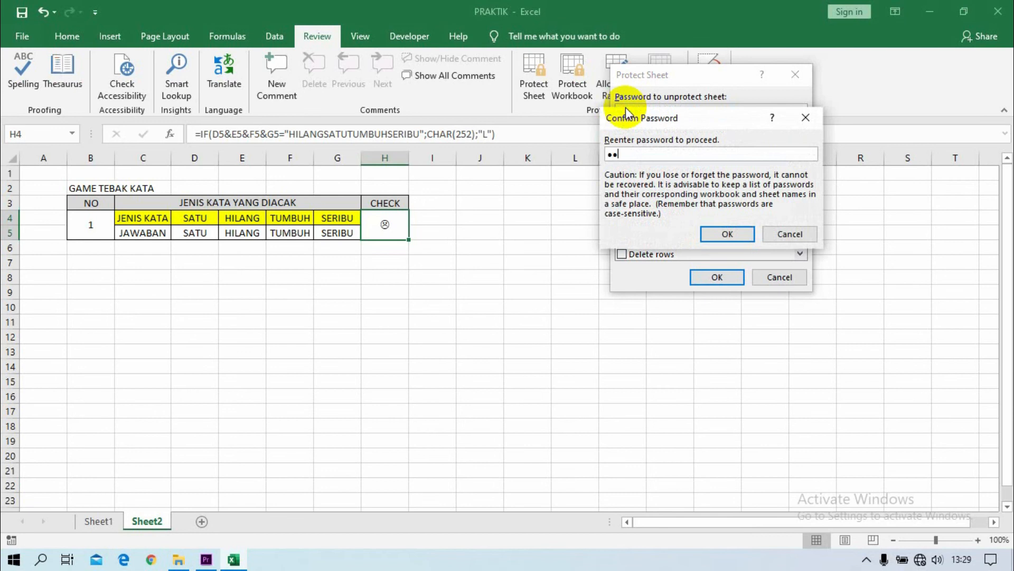
type("••••")
key("Return")
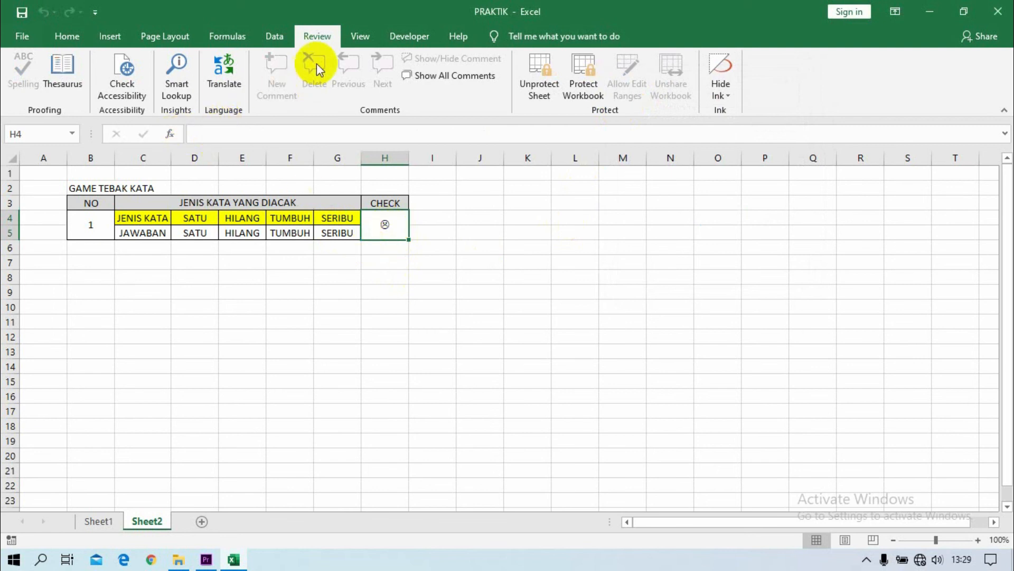
Try to edit the formula of the CHECK cell H4 on the protected sheet, then reselect the cell.
left_click(362, 37)
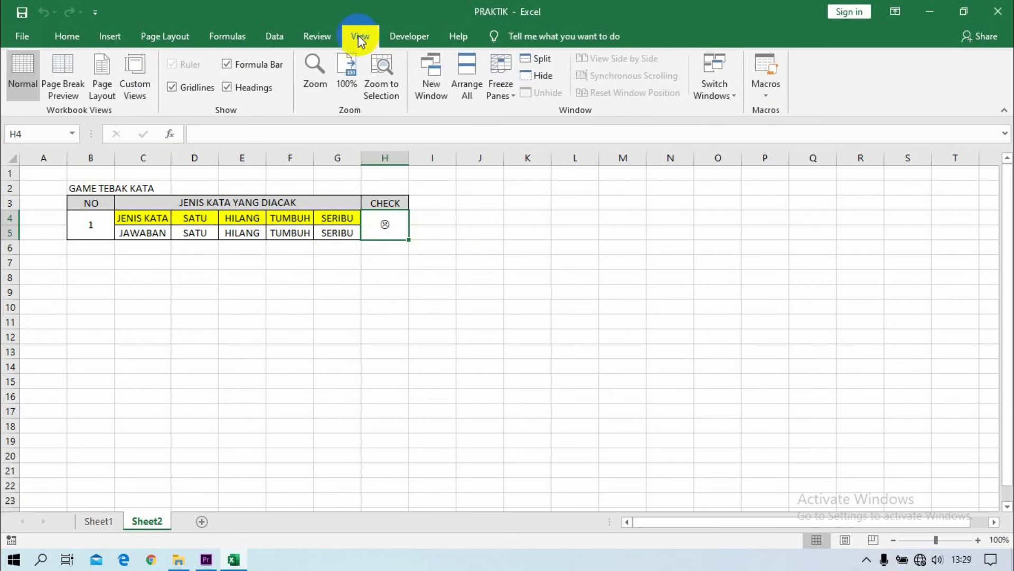
left_click(70, 37)
left_click(216, 133)
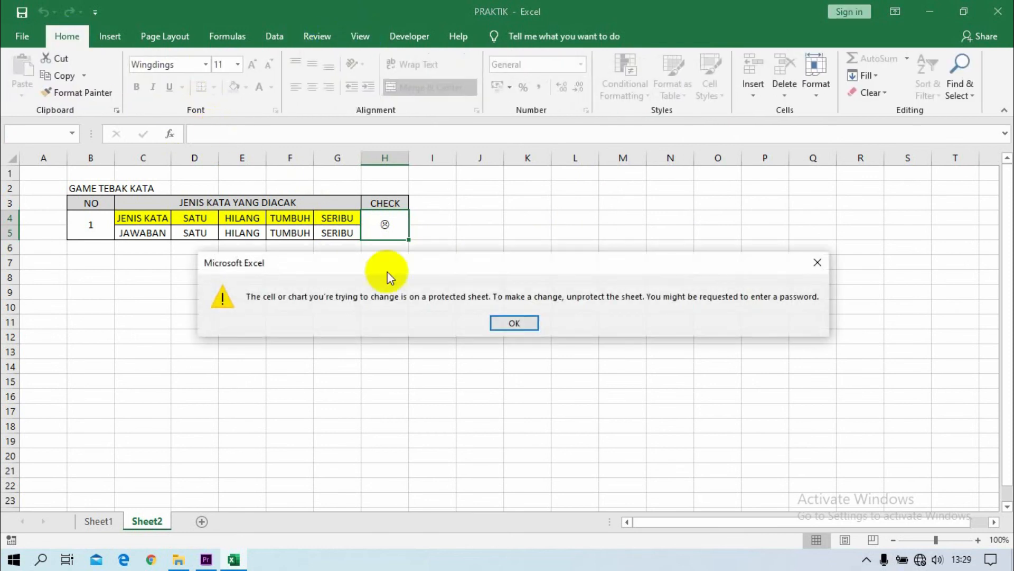
left_click(514, 323)
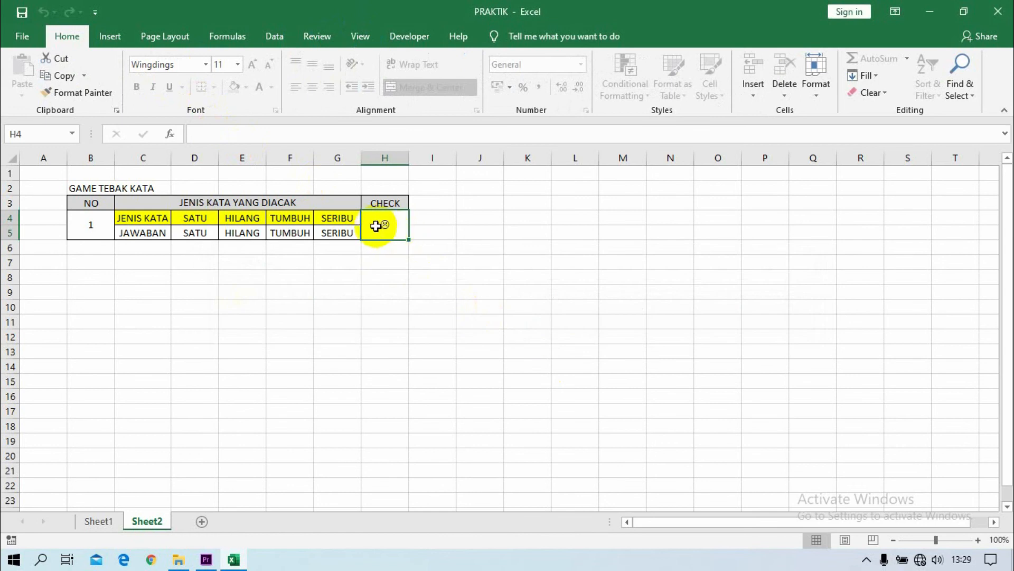
left_click(350, 233)
left_click(400, 226)
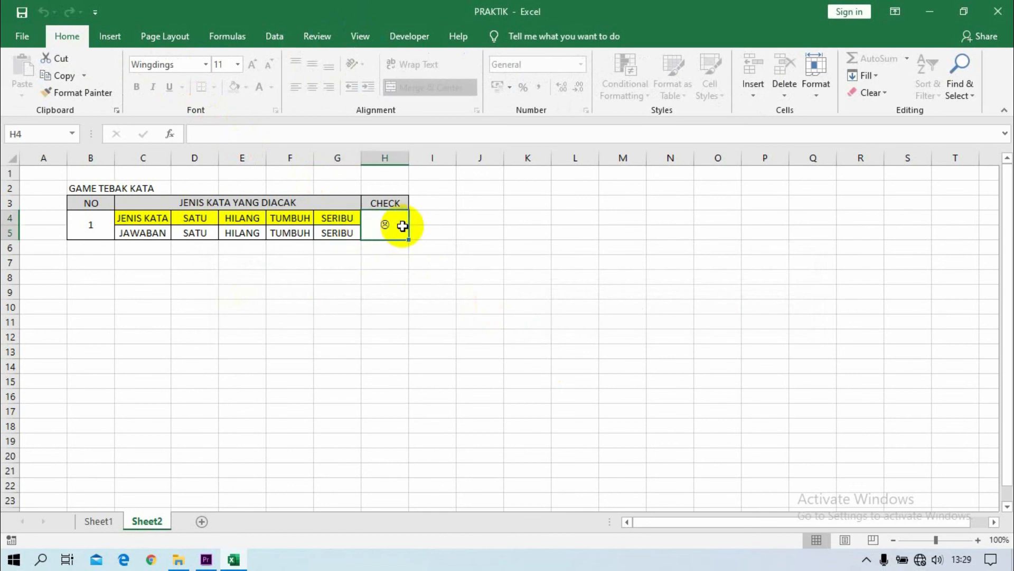
Change the JAWABAN answers to hilang in D5 and satu in E5, then select the CHECK cell H4.
left_click(191, 233)
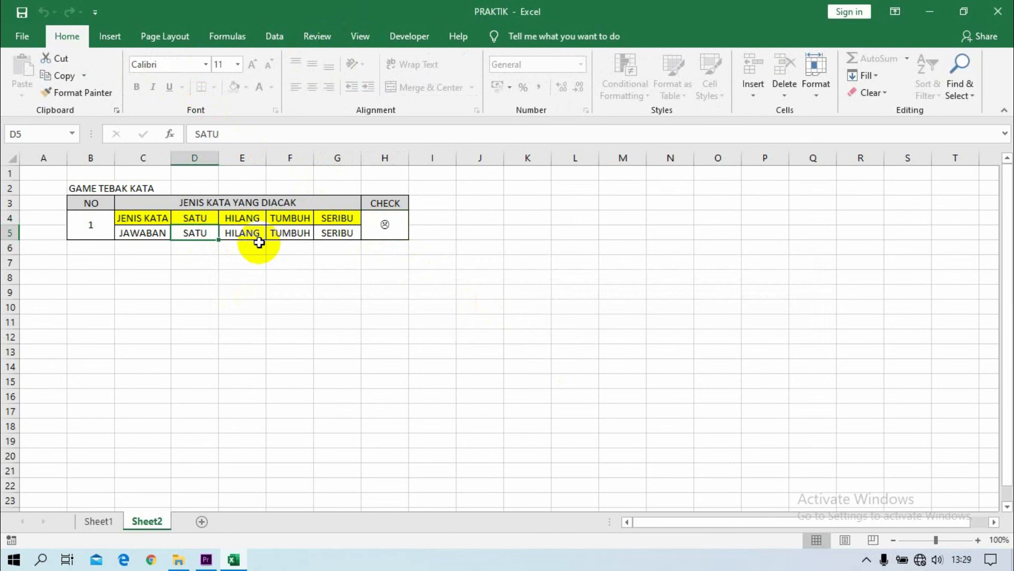
type("hilang")
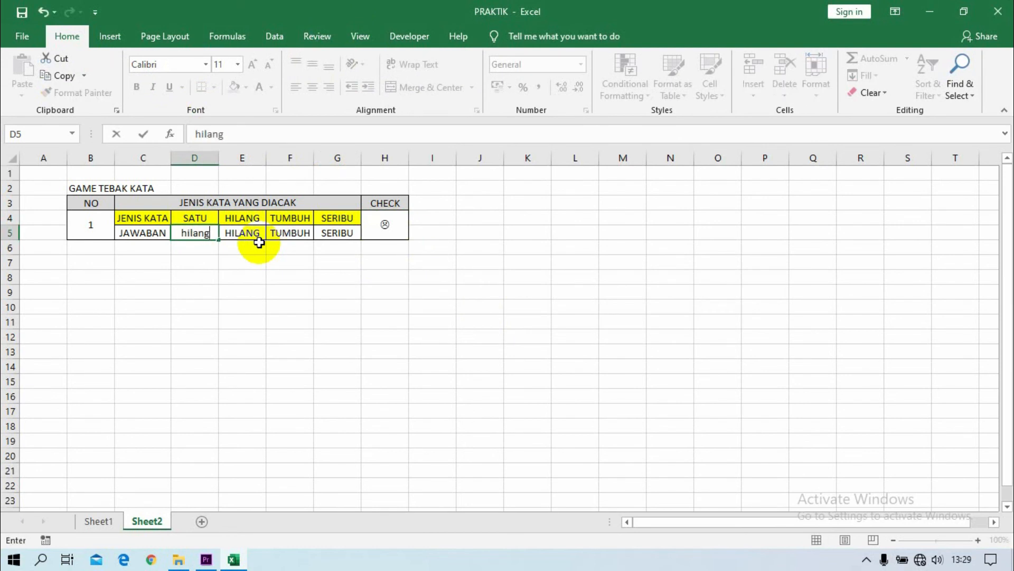
key("Tab")
type("satu")
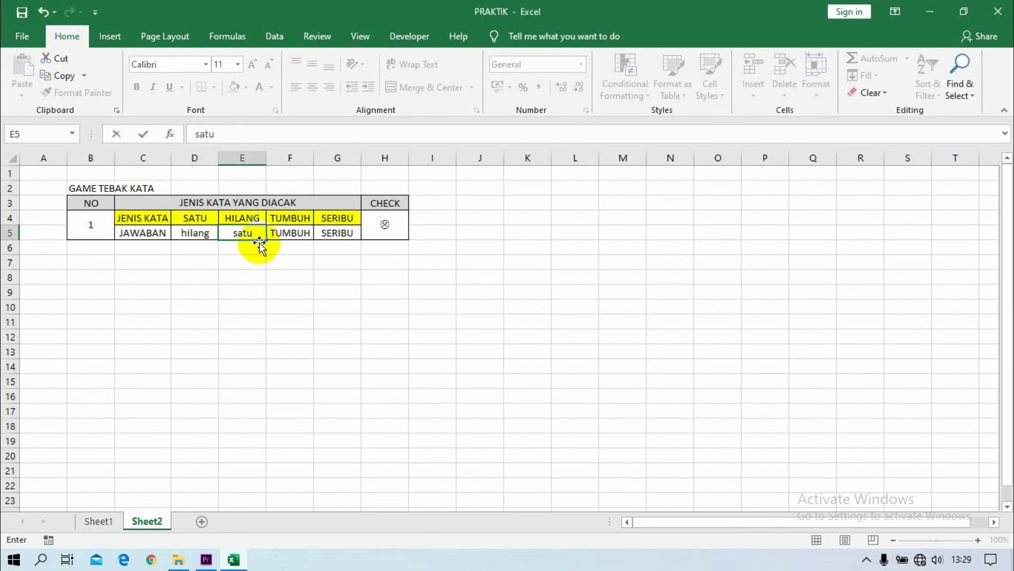
key("Return")
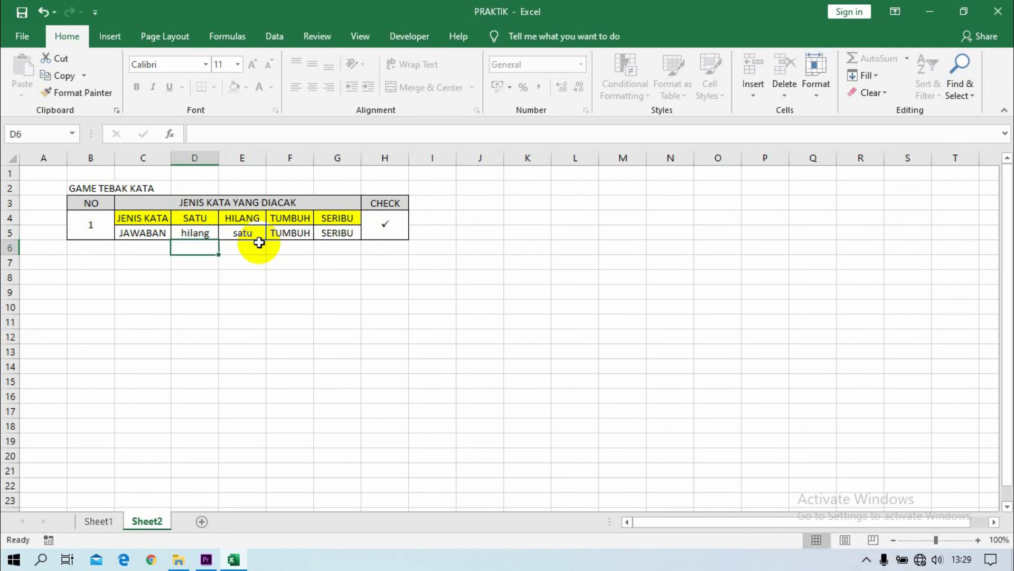
left_click(389, 220)
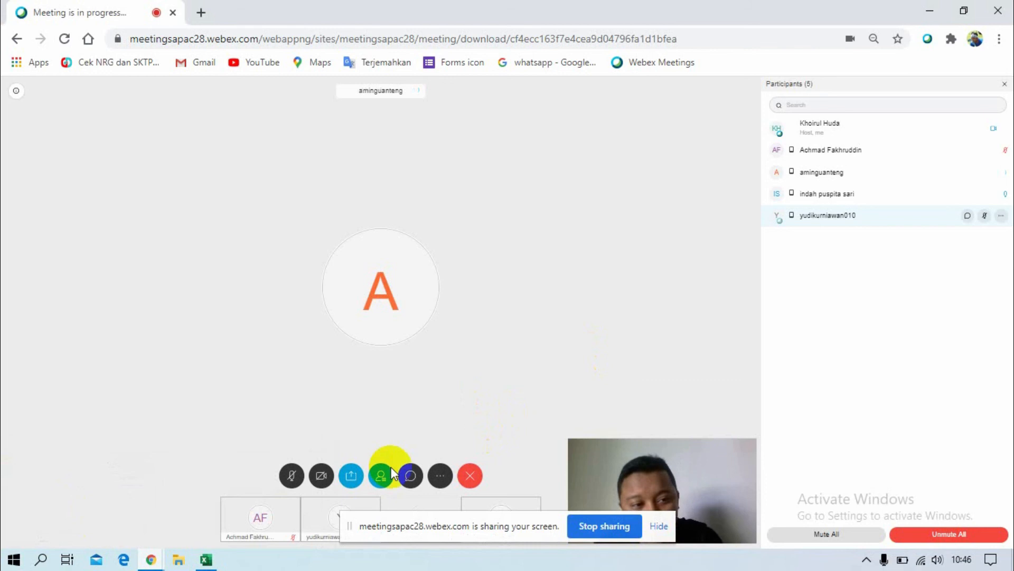
Switch from the Webex meeting to the PRAKTIK workbook in Excel and insert the ki-hajar-dewantara-png picture as the background of Sheet1.
left_click(206, 558)
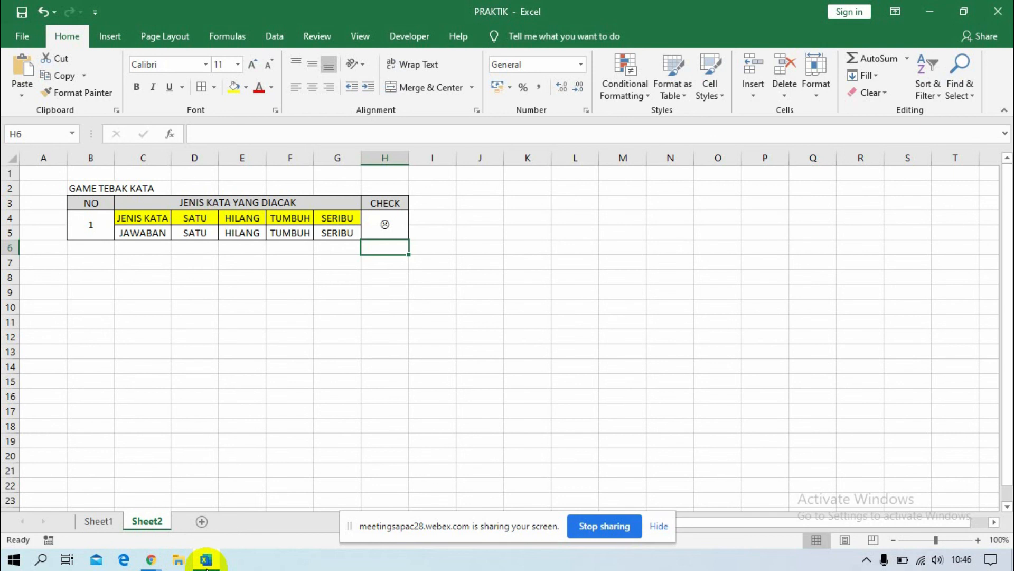
left_click(98, 522)
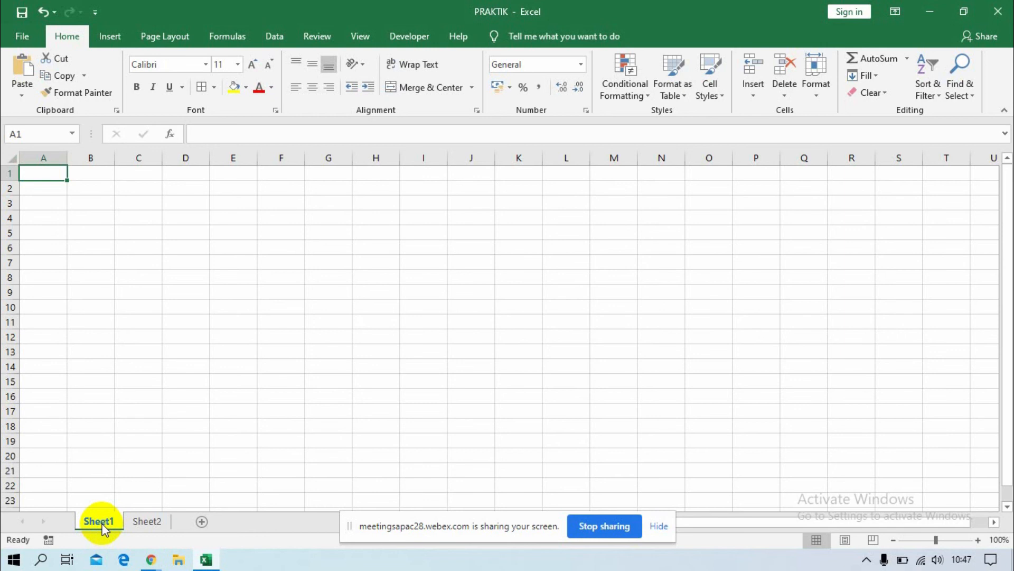
mouse_move(206, 561)
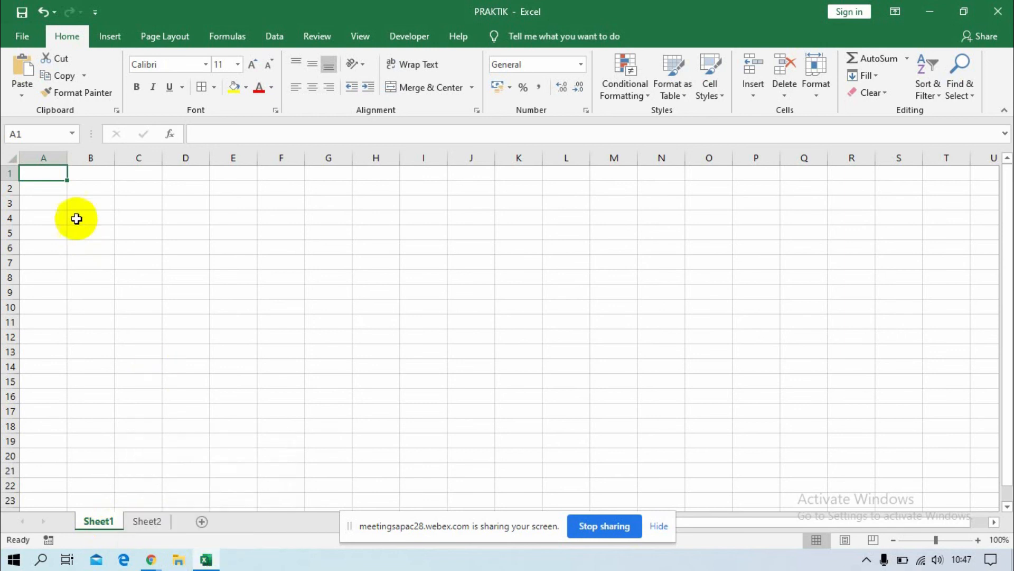
left_click(172, 37)
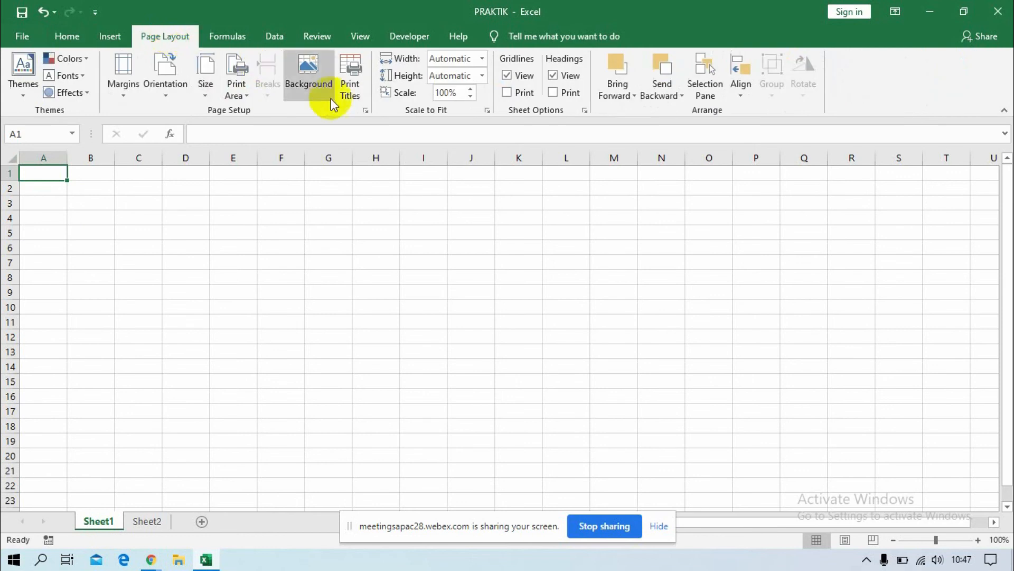
left_click(304, 77)
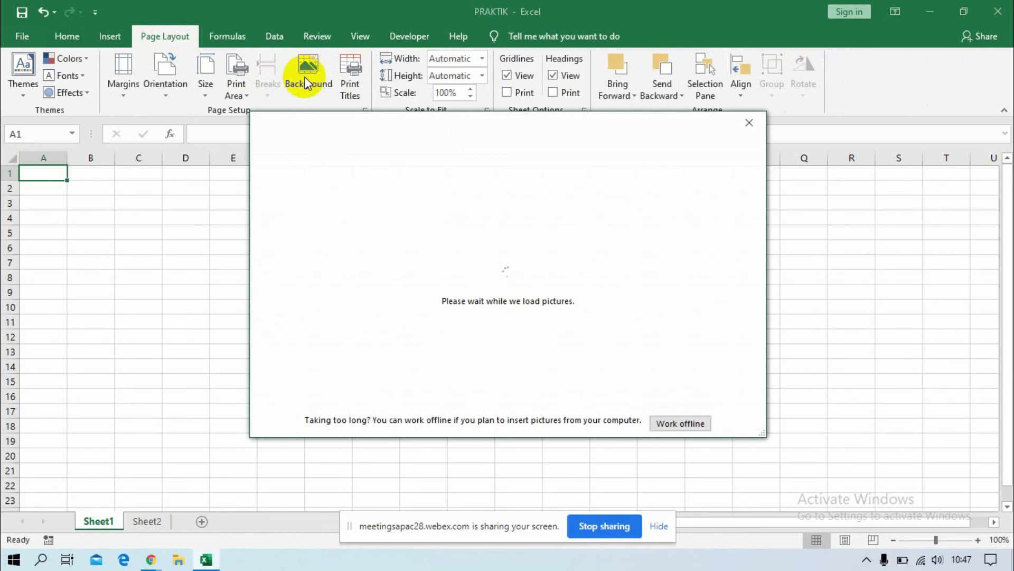
left_click(685, 427)
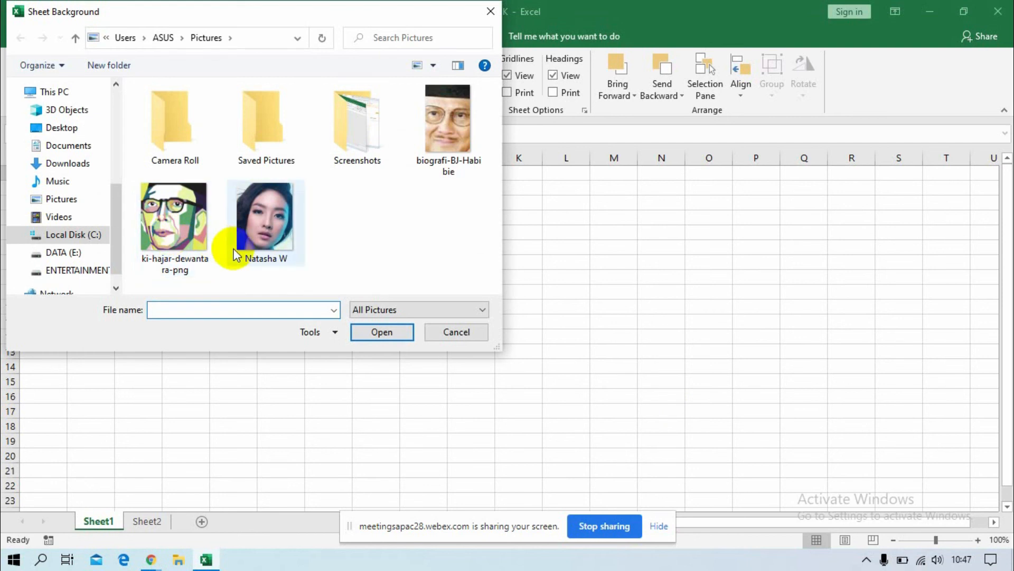
left_click(155, 232)
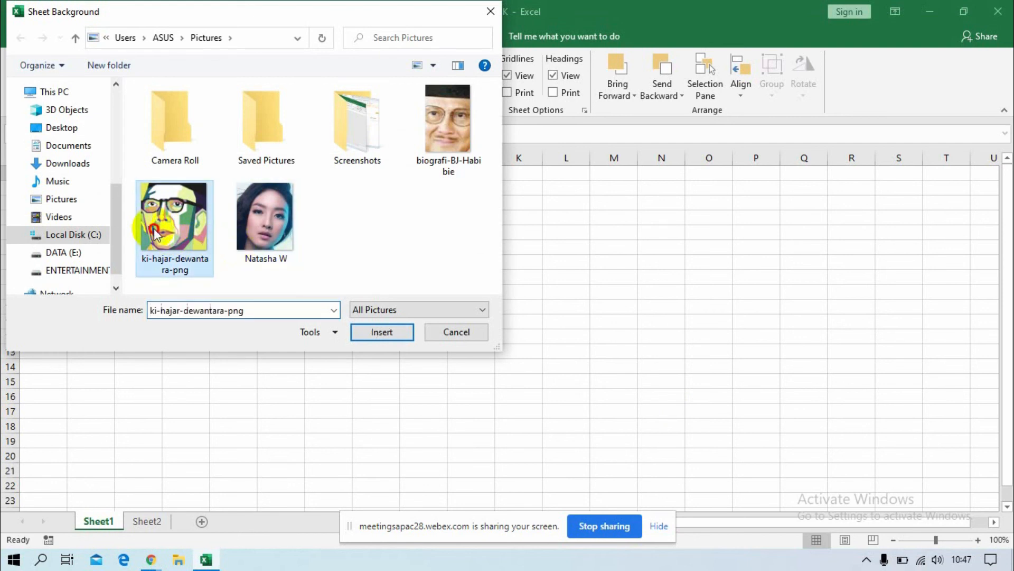
left_click(375, 334)
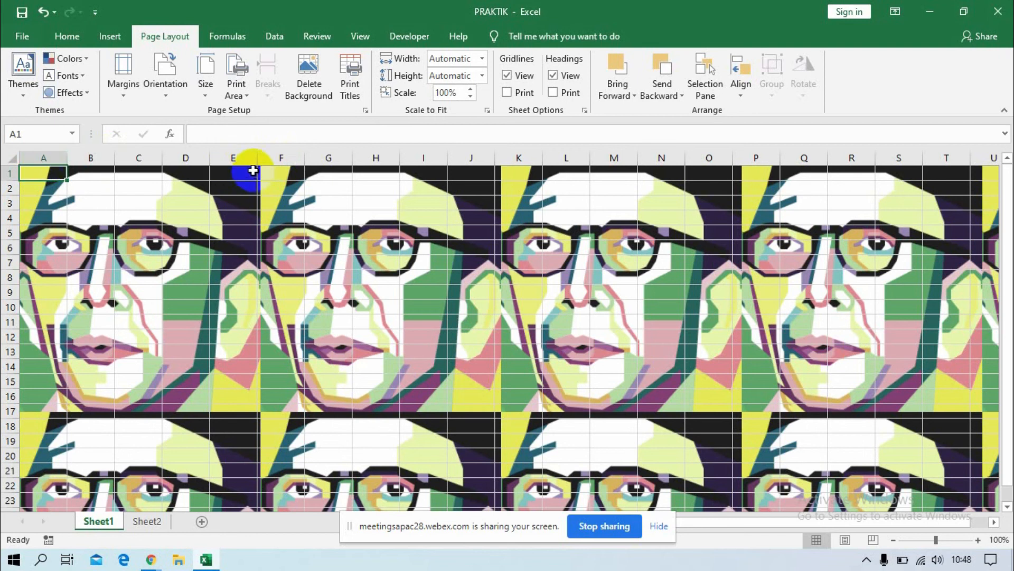
Hide all columns of Sheet1 from F through the last column XFD.
left_click(286, 155)
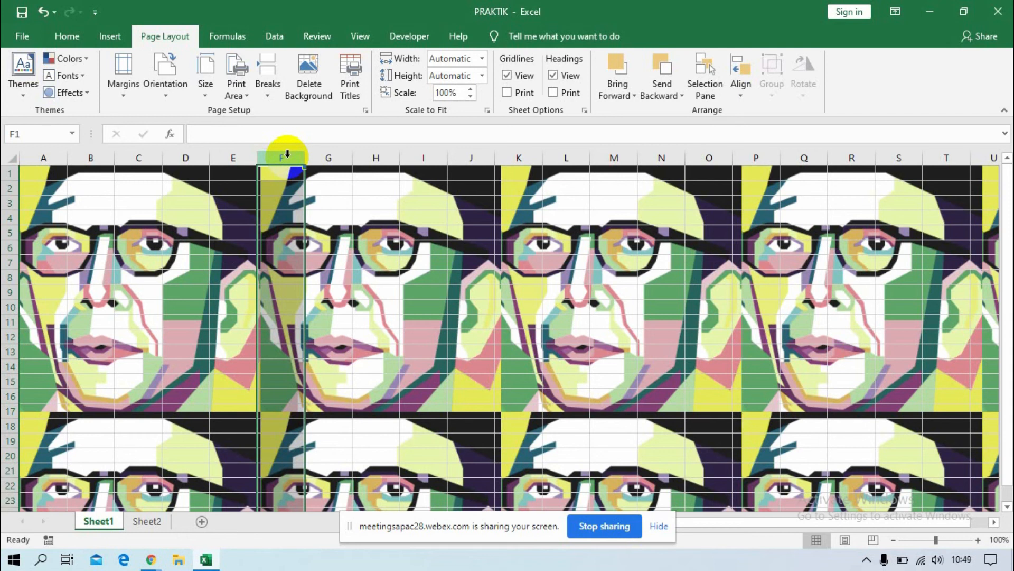
key("ctrl+shift+Right")
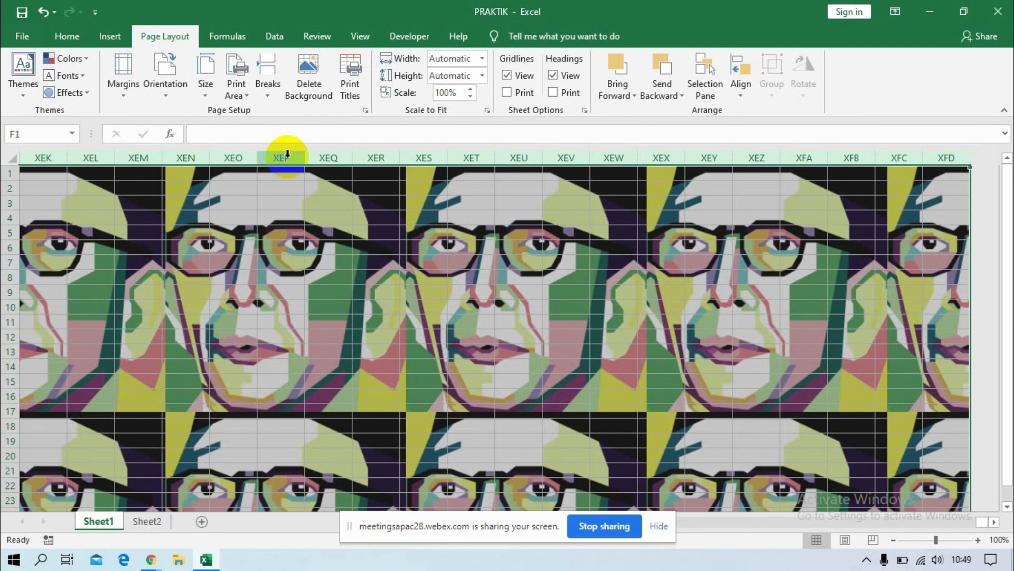
right_click(287, 156)
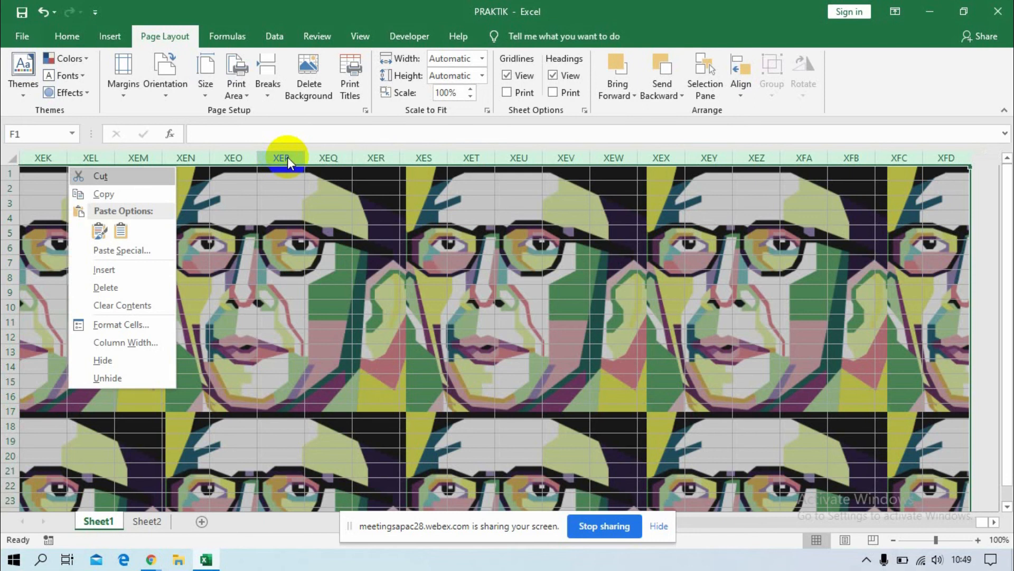
left_click(105, 362)
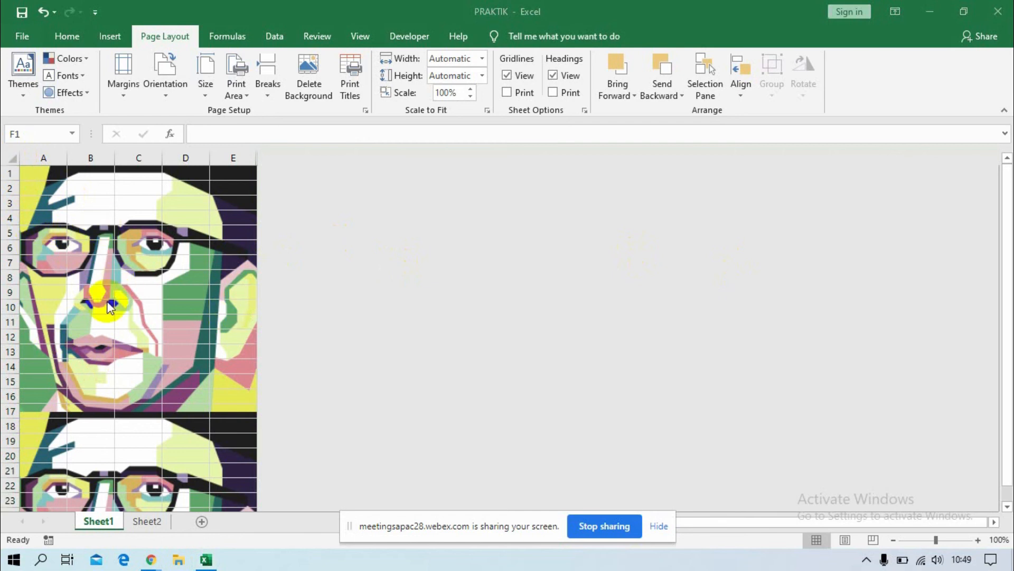
Set the row height of all rows in Sheet1 to 30.
left_click(12, 159)
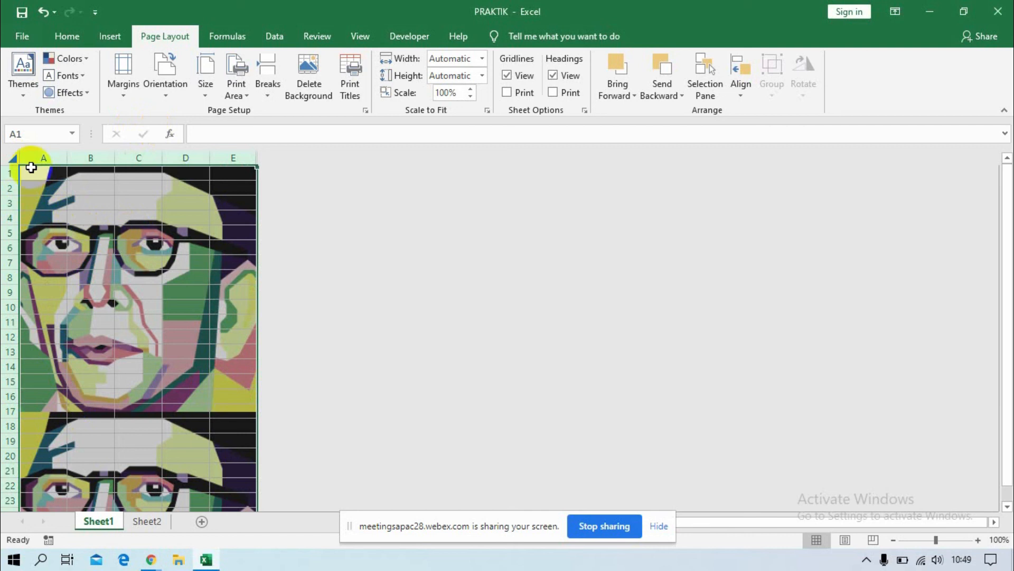
left_click(74, 45)
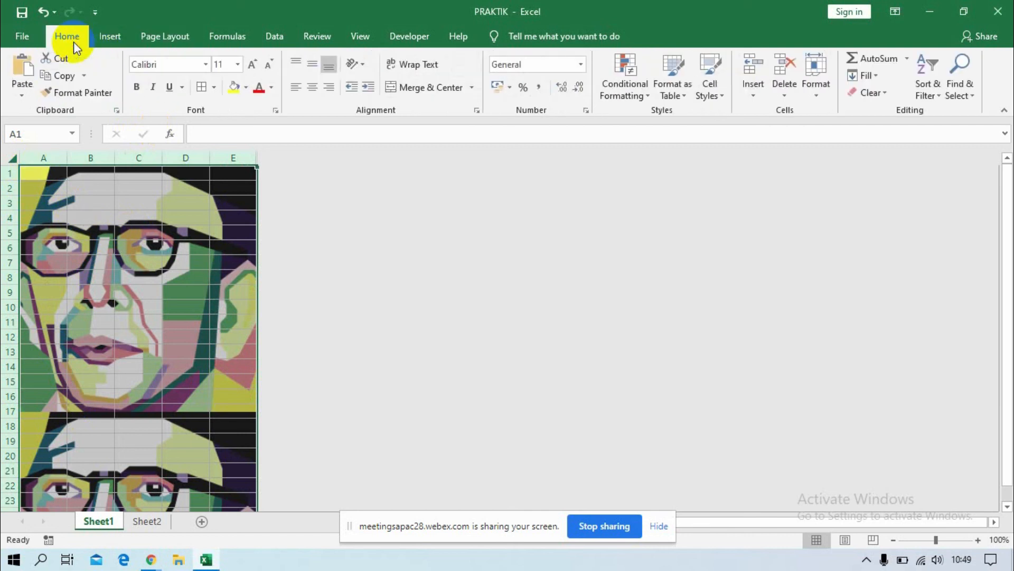
left_click(823, 99)
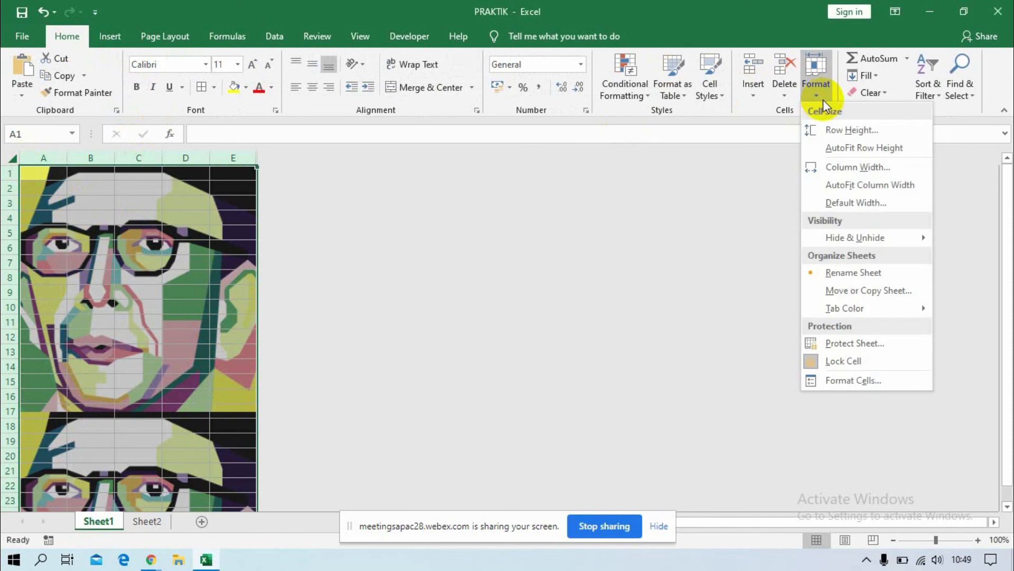
left_click(836, 132)
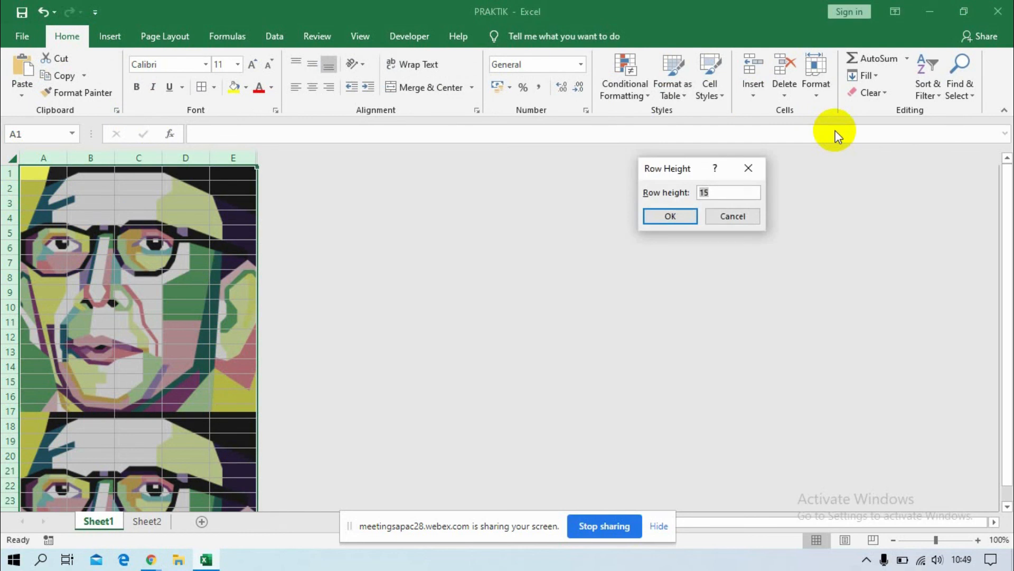
type("30")
key("Return")
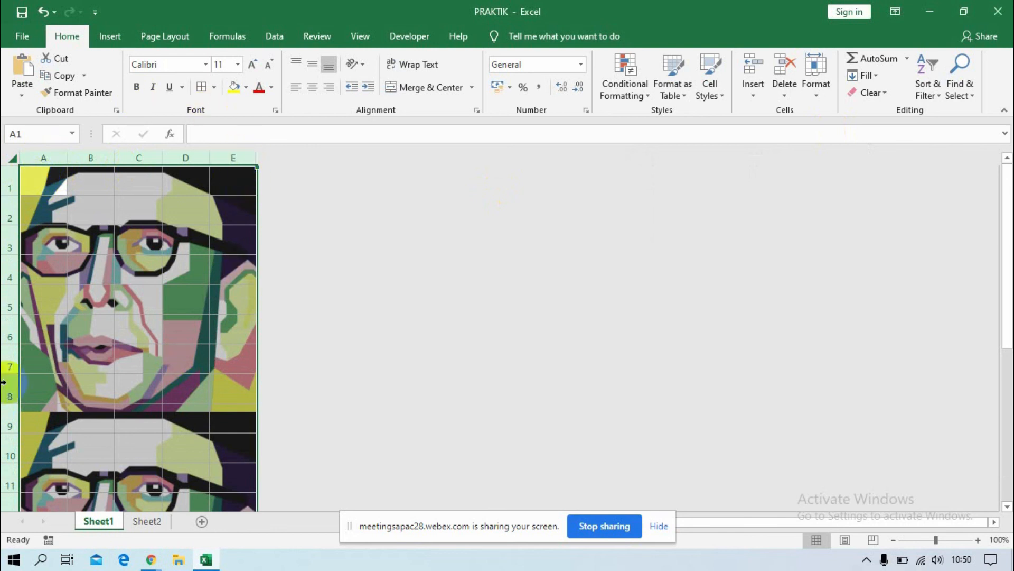
Hide all rows of Sheet1 from row 9 through the last row 1048576.
left_click(8, 421)
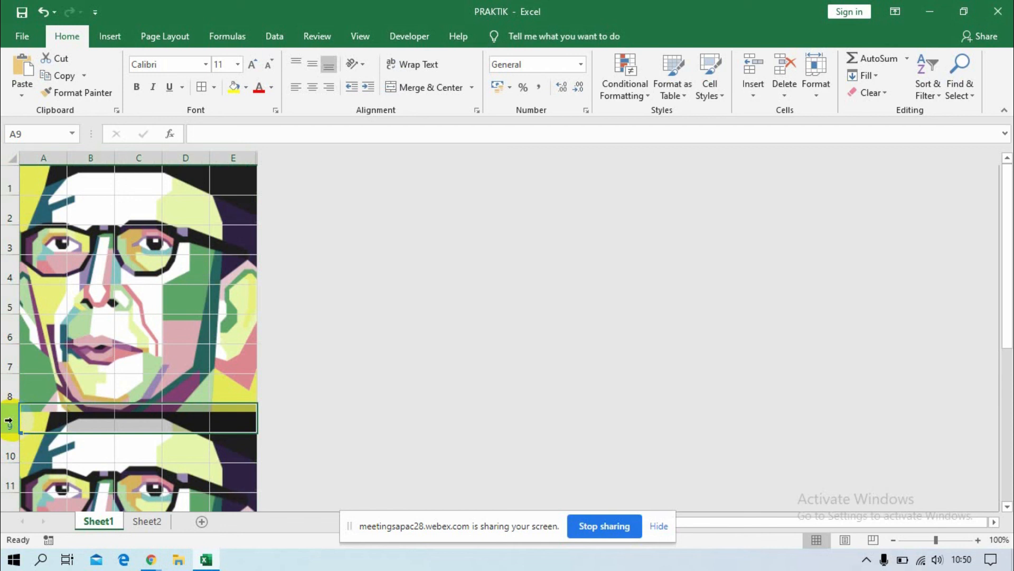
key("ctrl+shift+Down")
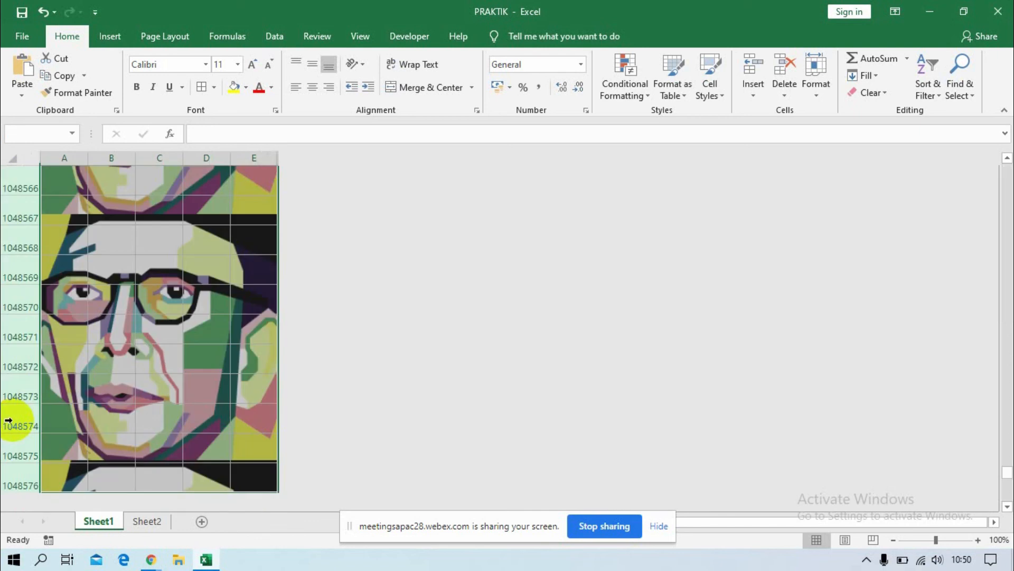
left_click_drag(8, 420, 8, 420)
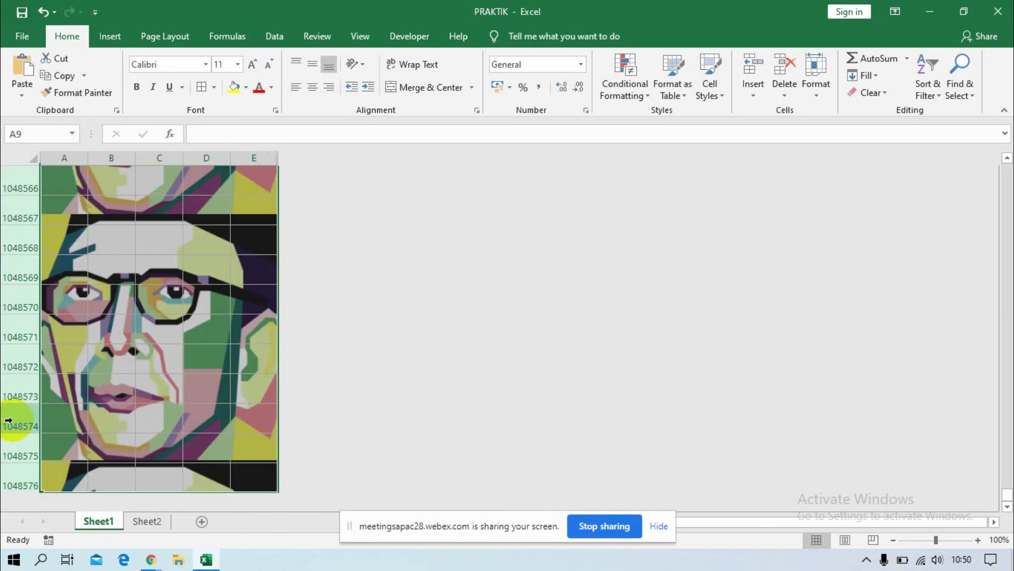
right_click(8, 420)
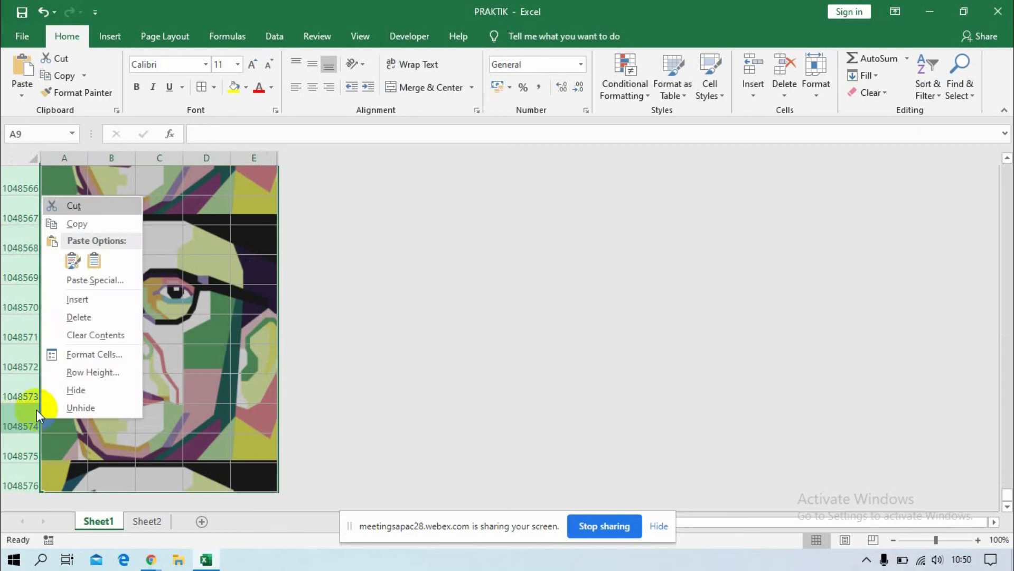
left_click(71, 391)
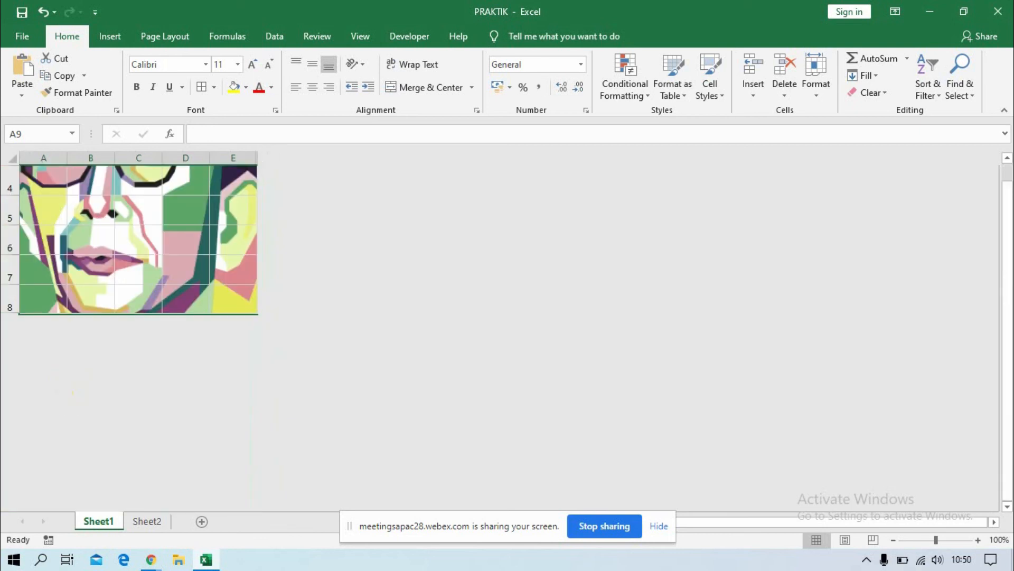
left_click_drag(1007, 325, 1007, 283)
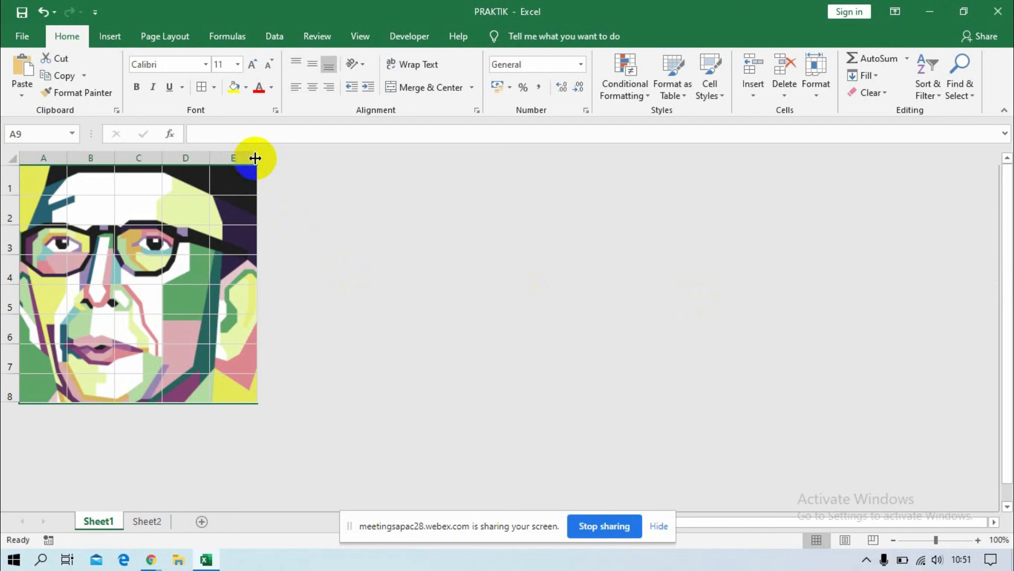
Widen column E slightly and fill the whole column with a light grey shade of white.
left_click_drag(255, 159, 269, 451)
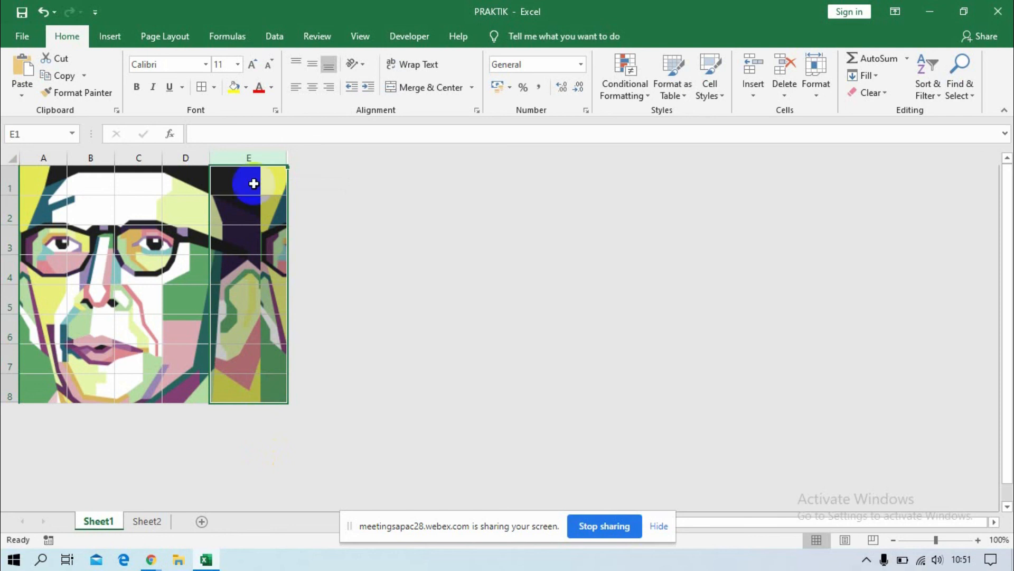
left_click(246, 87)
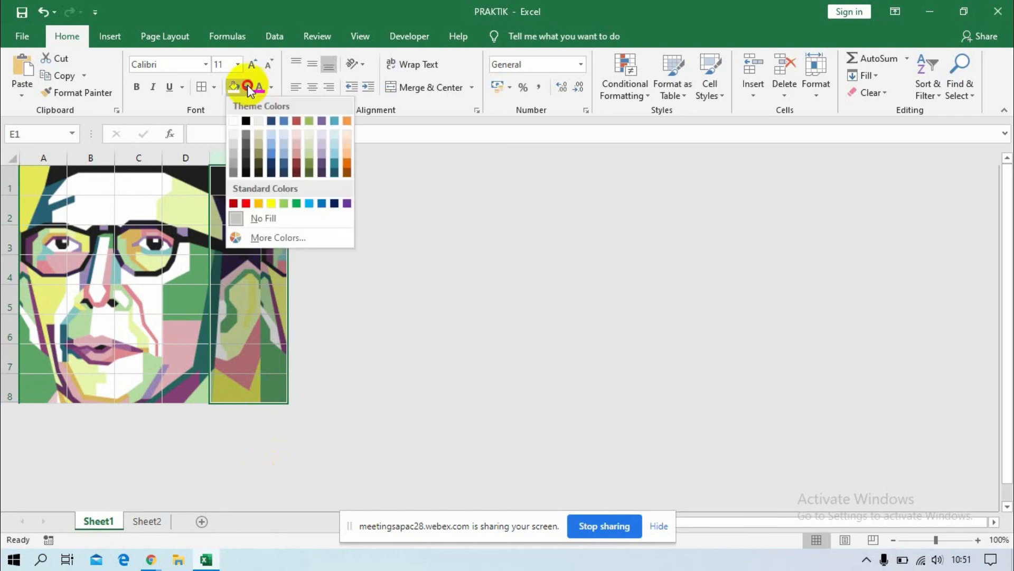
left_click(233, 142)
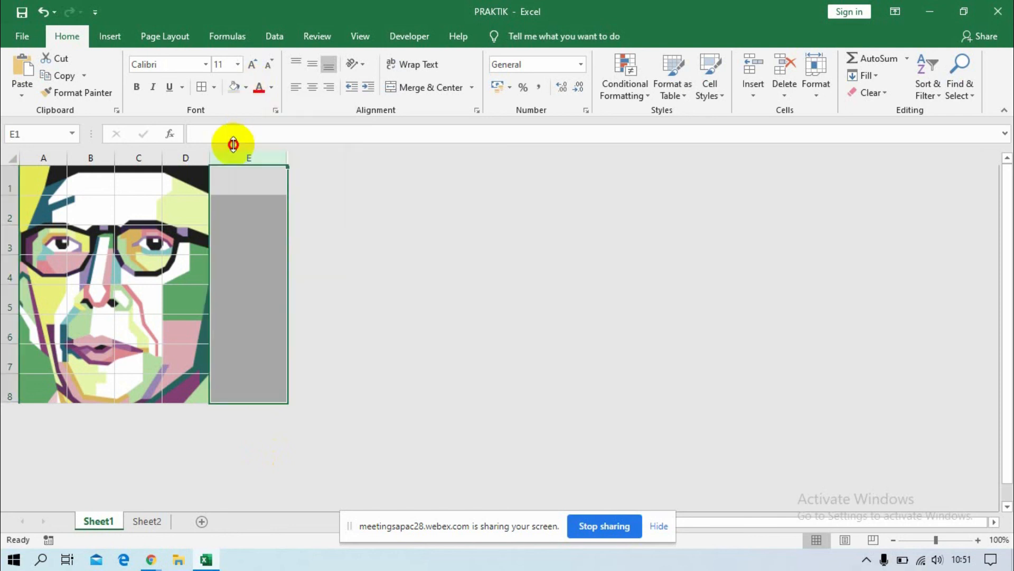
Merge and center cells E1:E3 and turn on text wrapping for the merged cell.
left_click(253, 185)
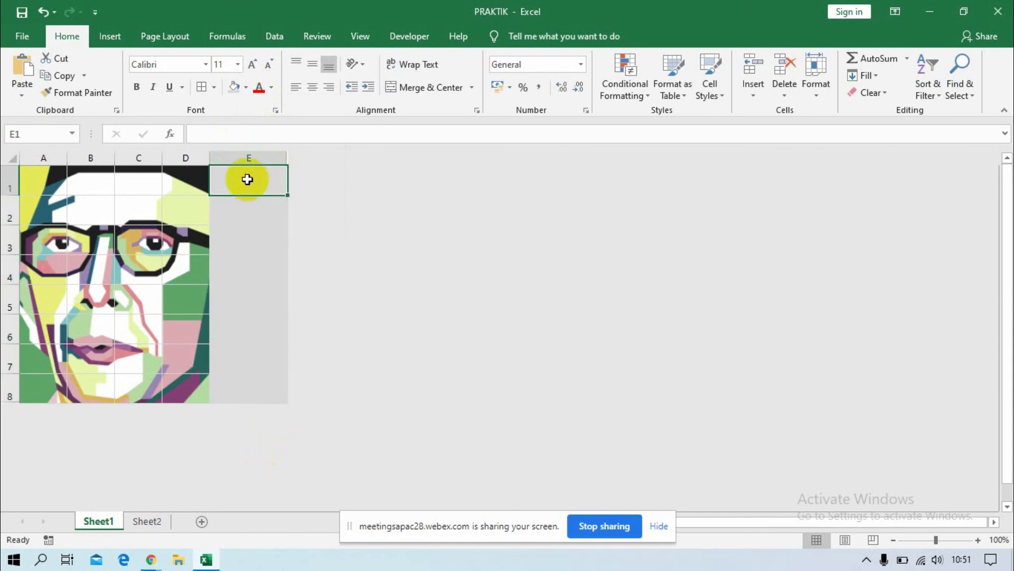
left_click_drag(248, 180, 250, 227)
left_click(417, 89)
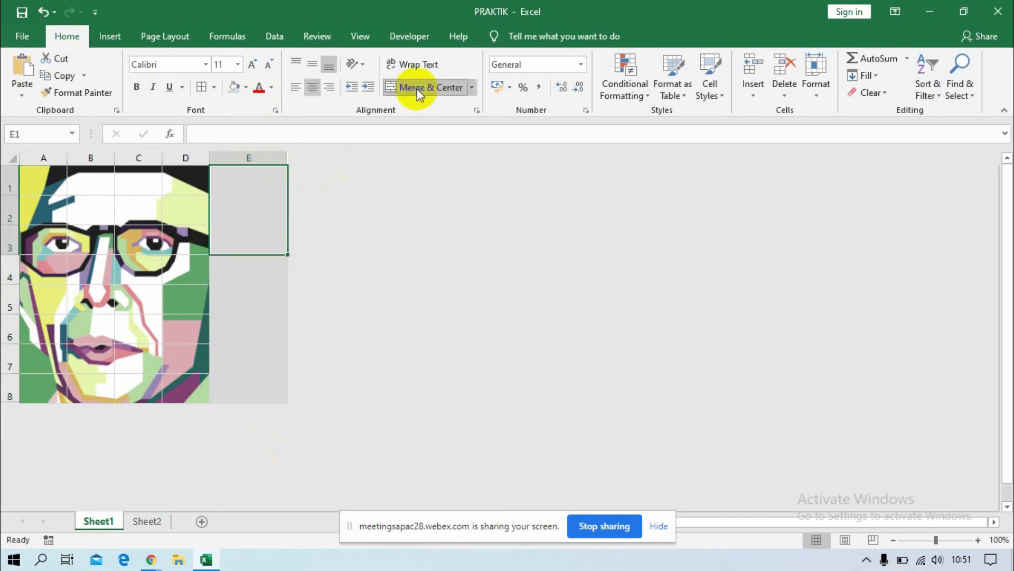
left_click(402, 66)
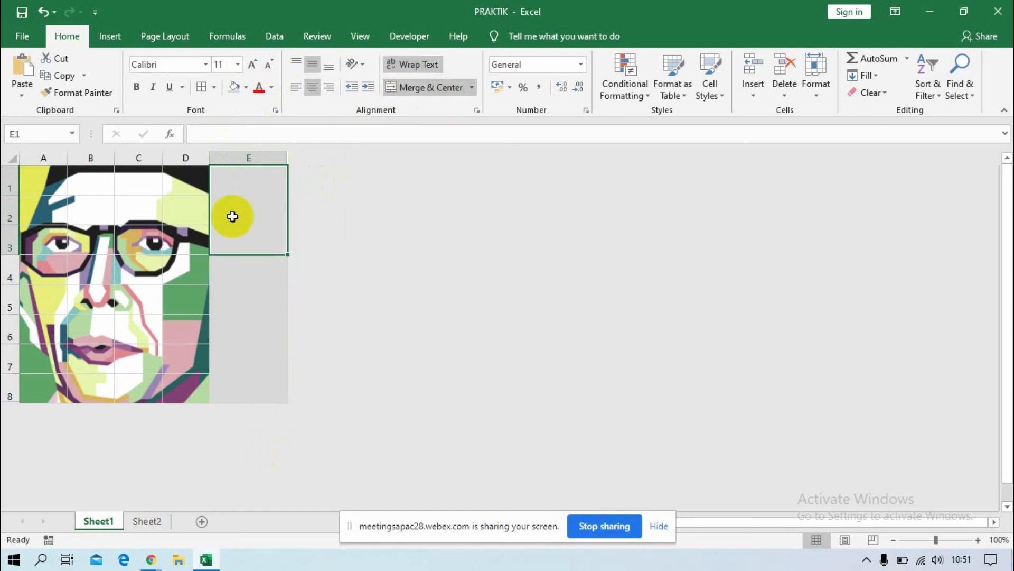
Enter the question SIAPAKAH TOKOH BERIKUT? in the merged cell E1.
type("SIAPAKA")
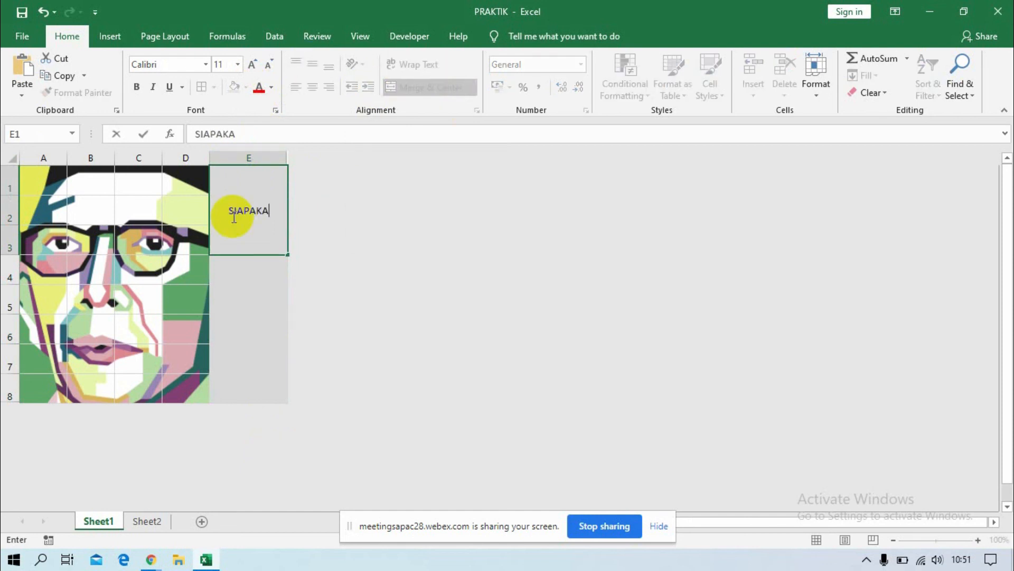
type("H TOKO")
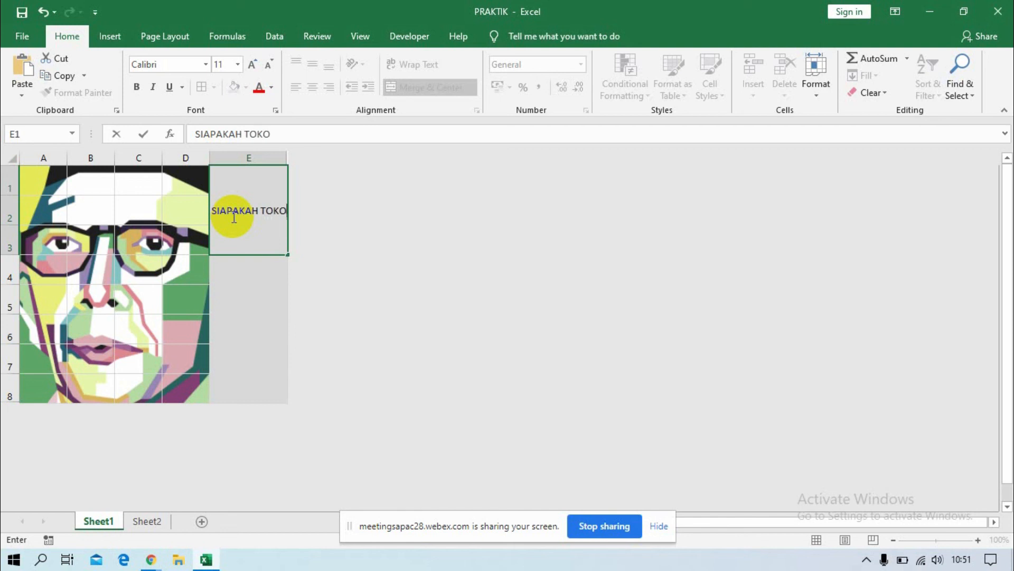
type("H BERIKUT")
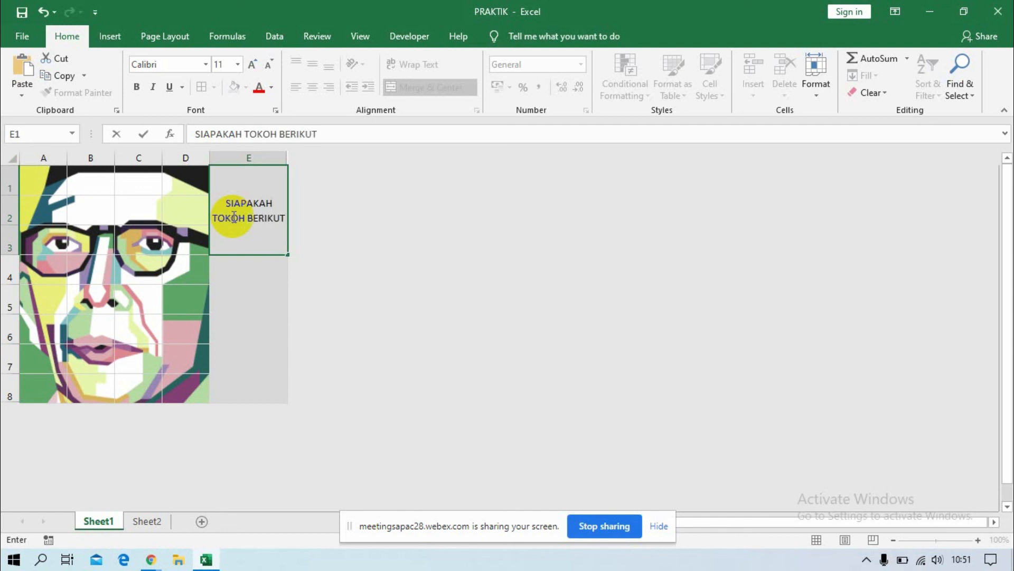
type("?")
key("Return")
Increase the font size of the question in the merged cell E1 to 14.
left_click(232, 216)
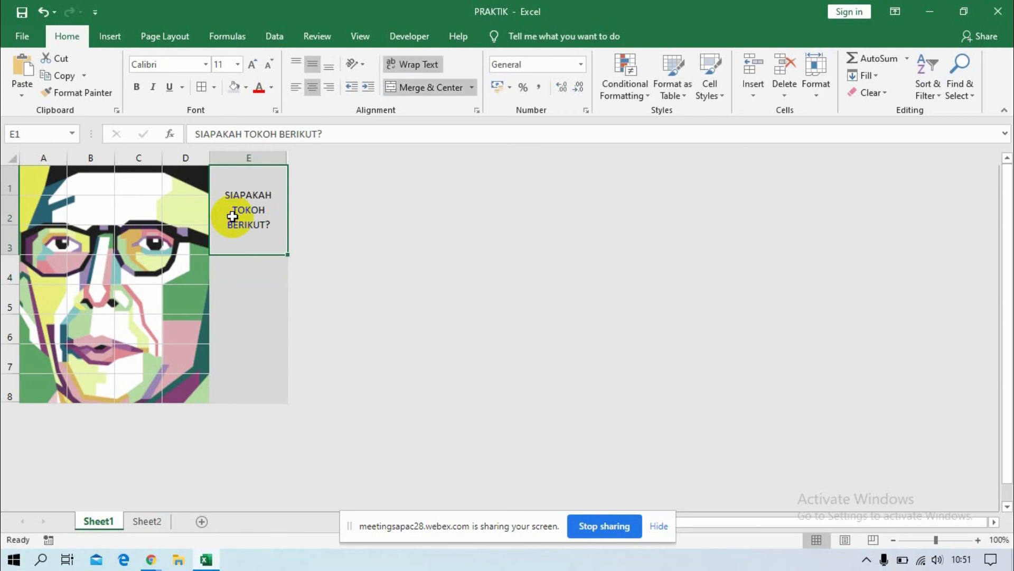
left_click(252, 66)
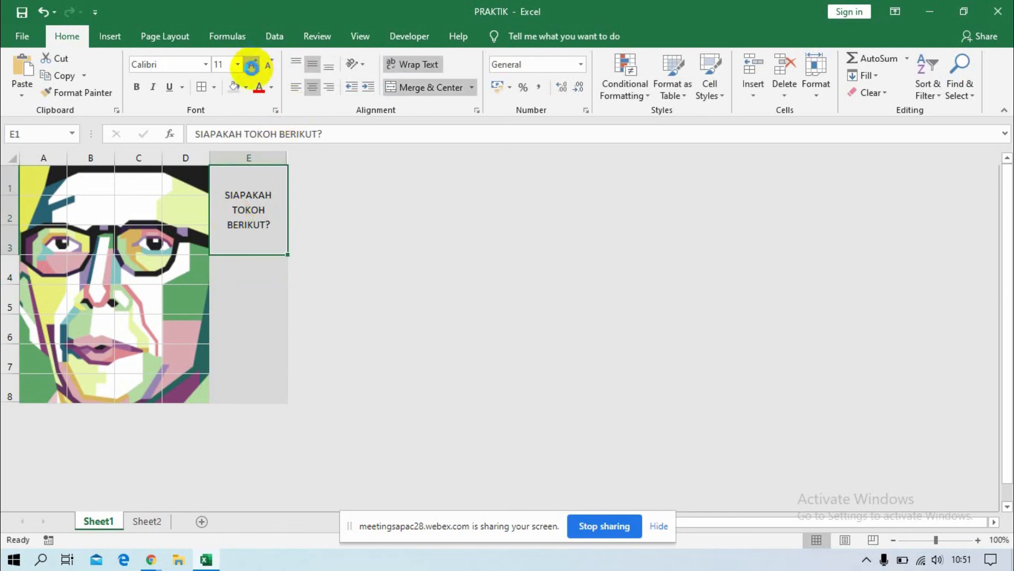
left_click(252, 66)
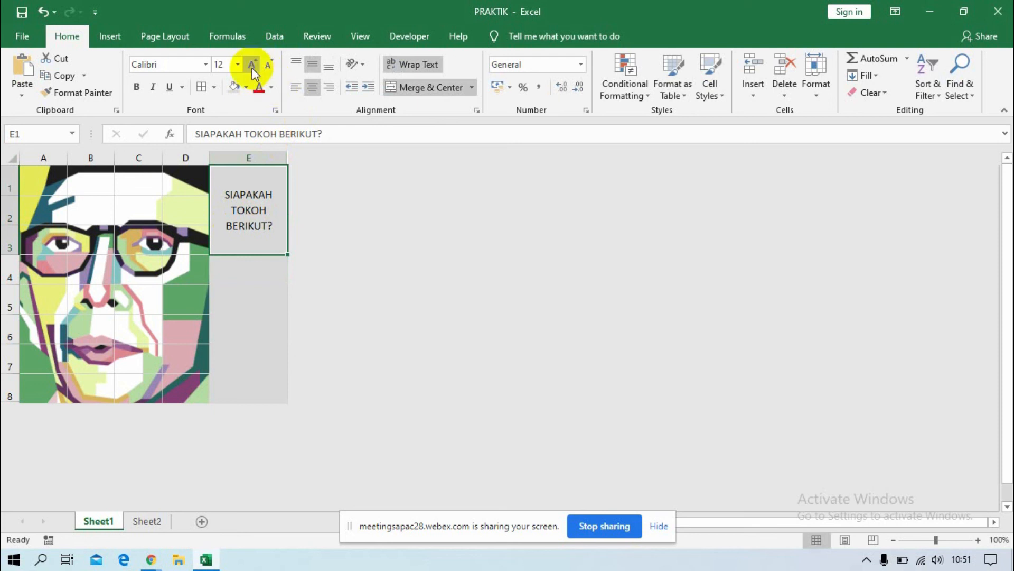
left_click(251, 66)
left_click(251, 66)
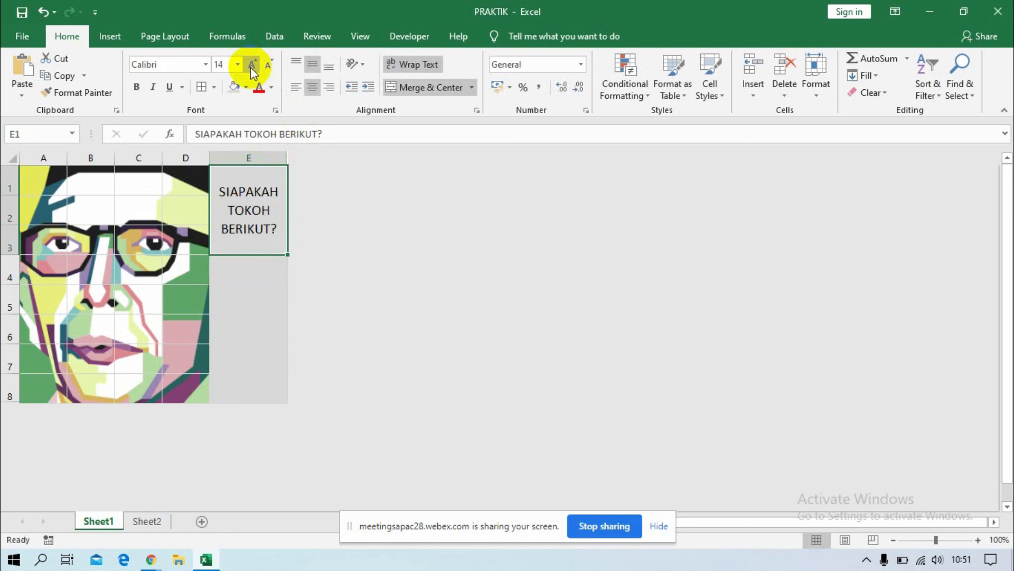
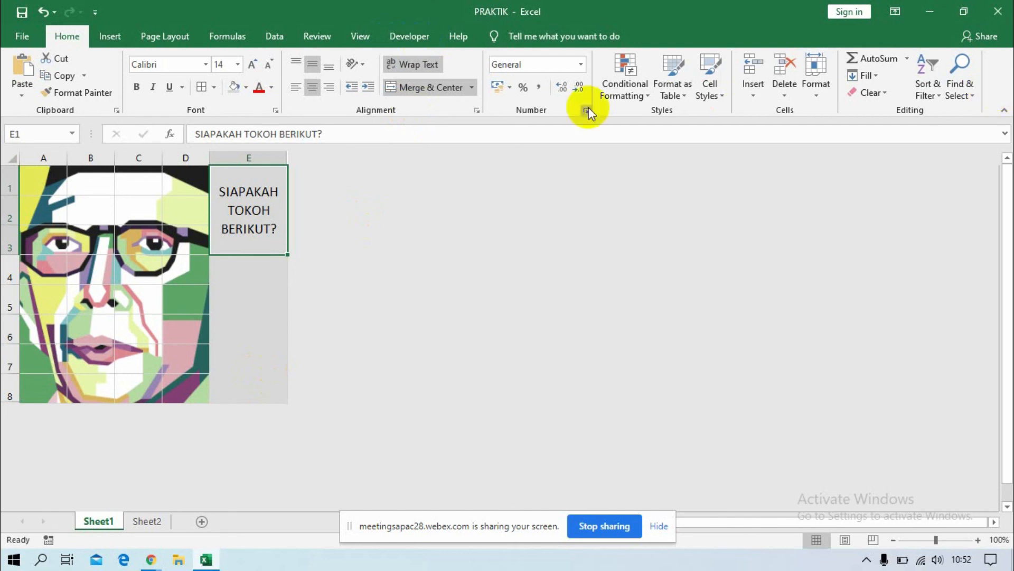
Check the ribbon customization options for the Developer tab, leaving them unchanged.
left_click(997, 78)
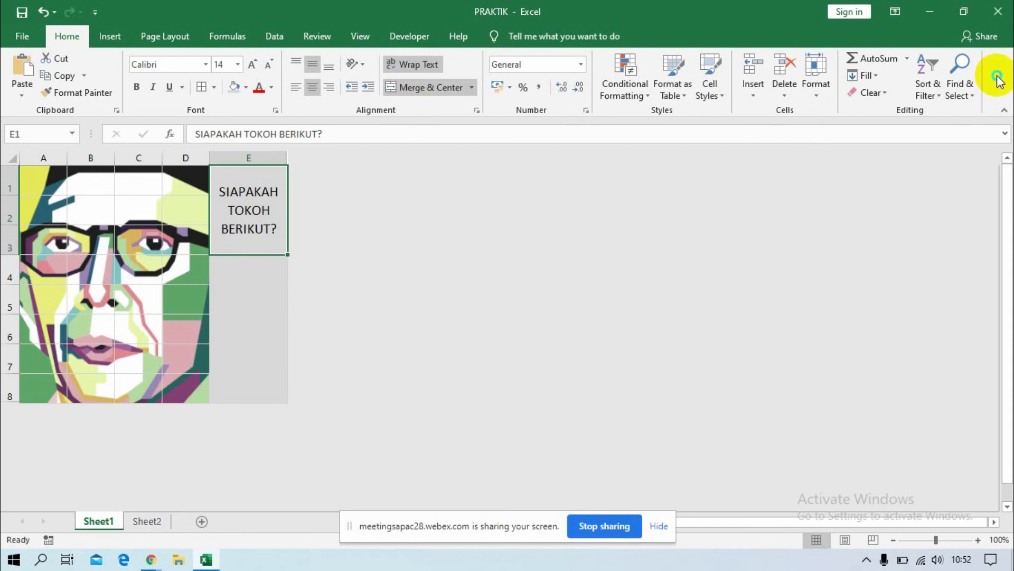
right_click(998, 80)
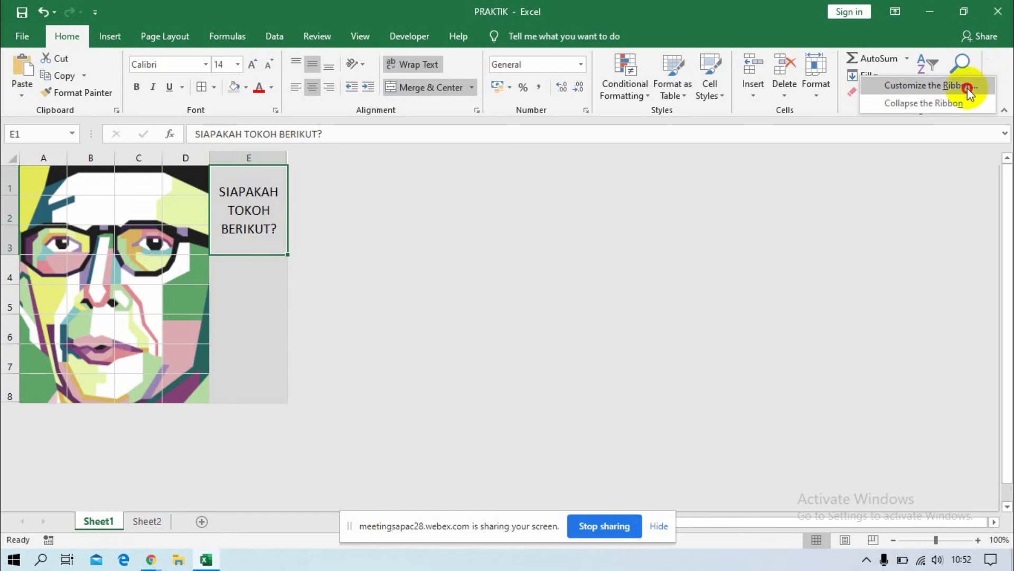
left_click(968, 88)
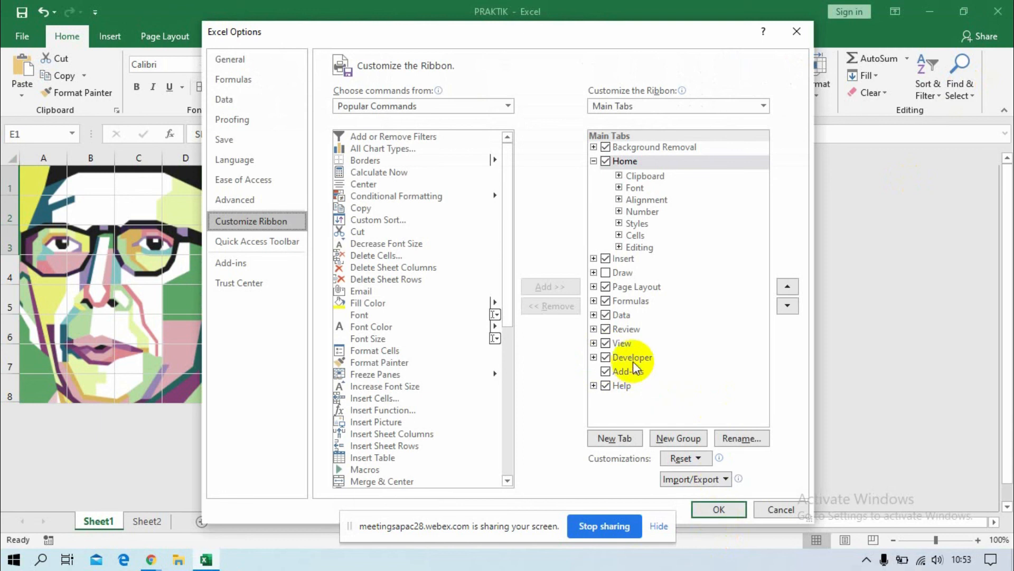
left_click(776, 508)
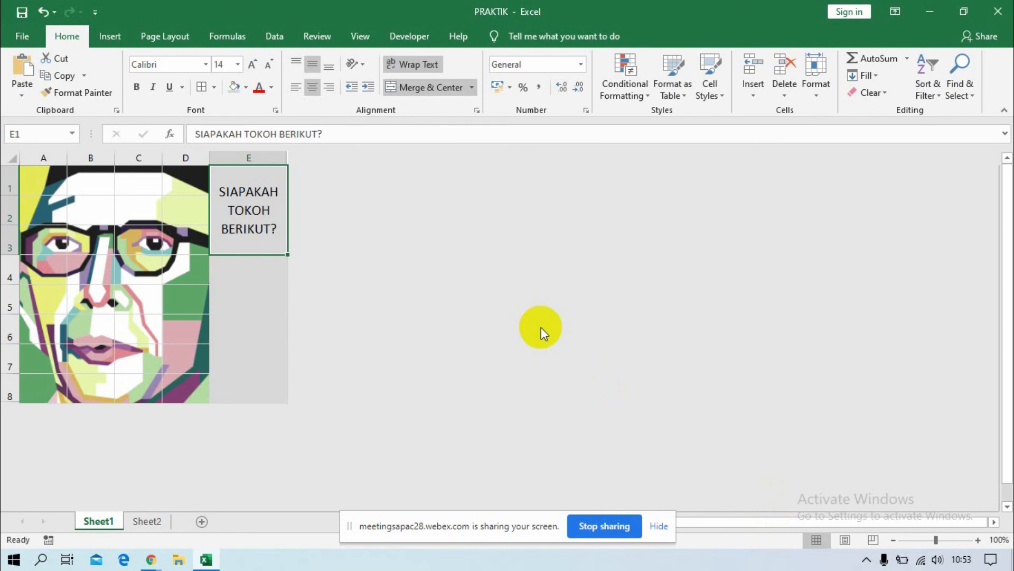
Insert a spin button form control in column E over rows 7 and 8, below the question.
left_click(405, 36)
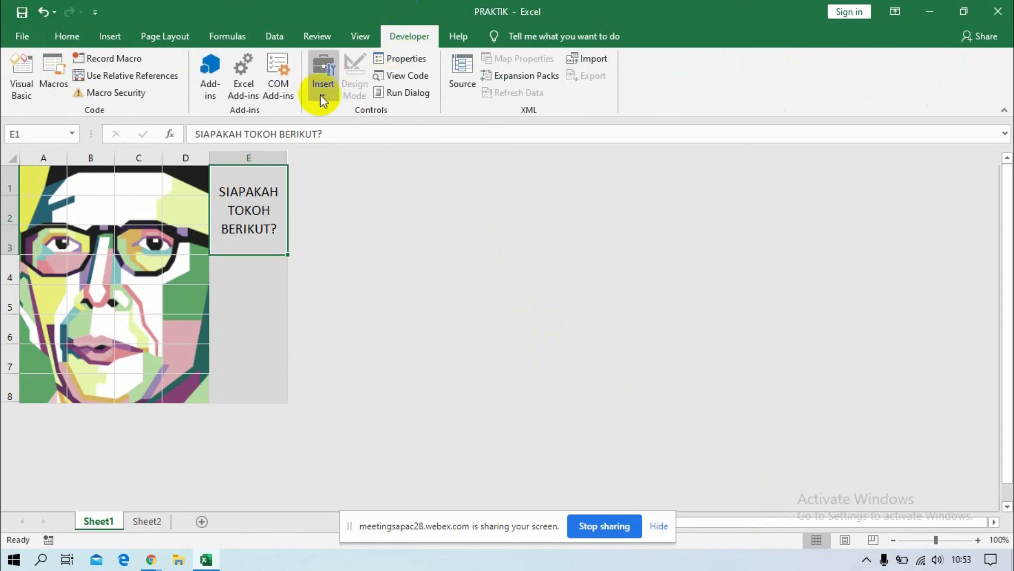
left_click(322, 94)
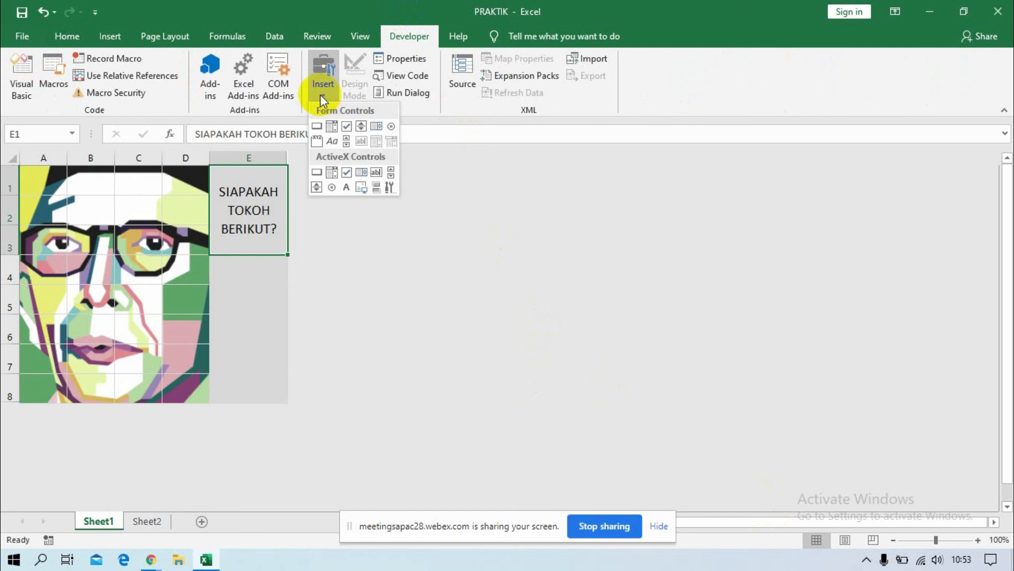
left_click(362, 127)
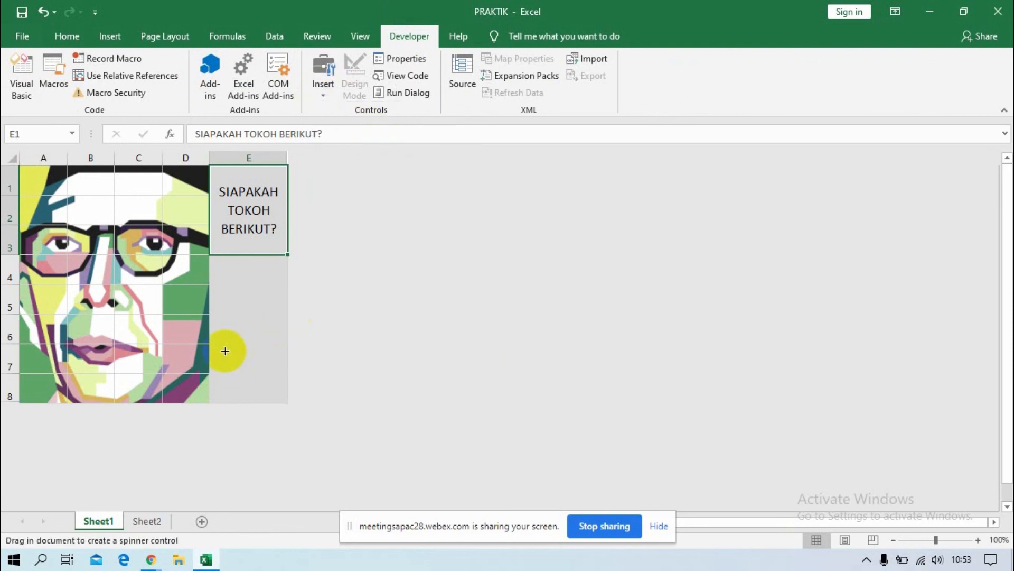
mouse_move(226, 352)
left_mouse_down()
mouse_move(265, 378)
mouse_move(268, 396)
left_mouse_up()
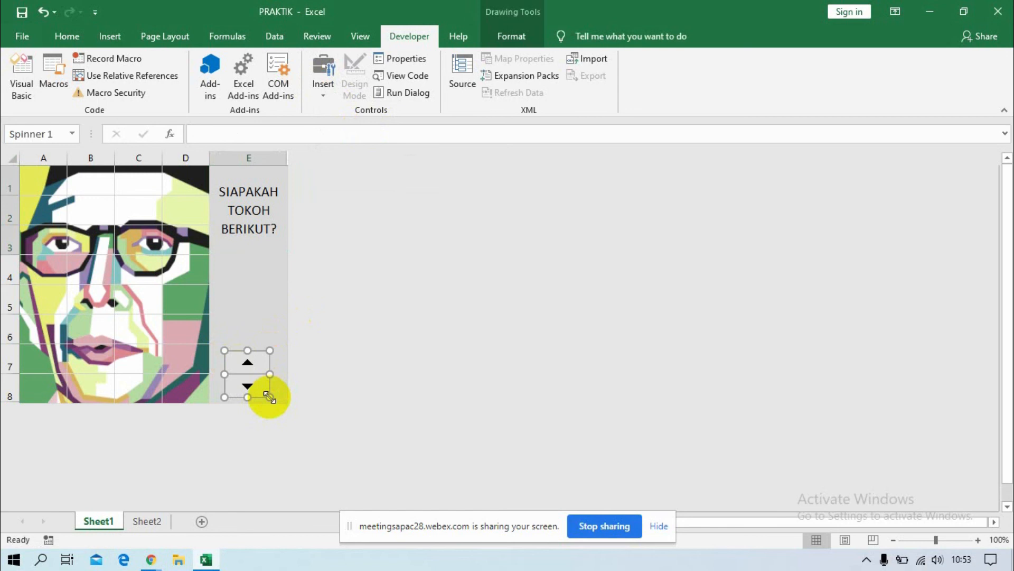
Set the spin button's maximum value to 32 and its incremental change to 4 in its control format settings.
right_click(251, 370)
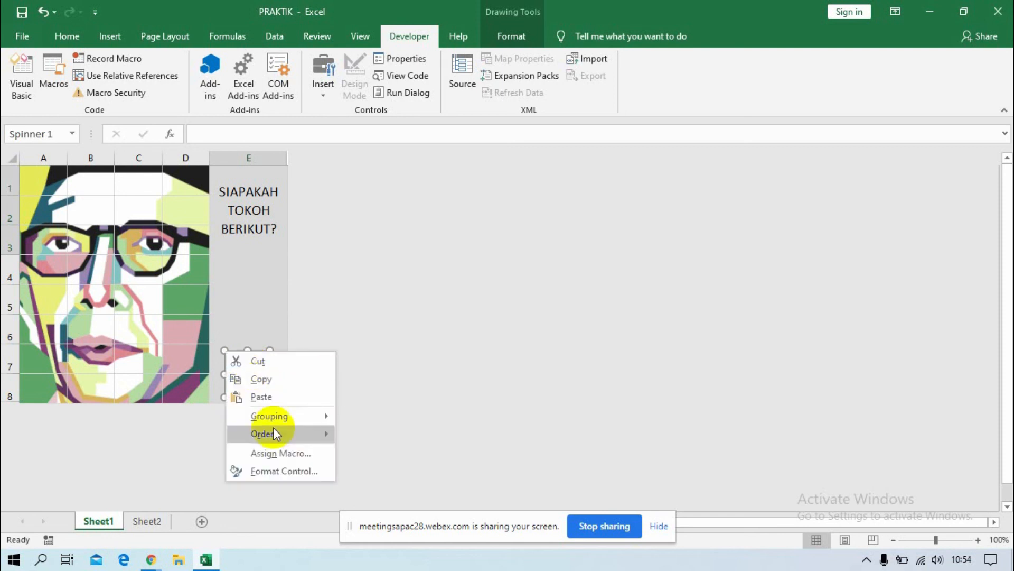
left_click(282, 471)
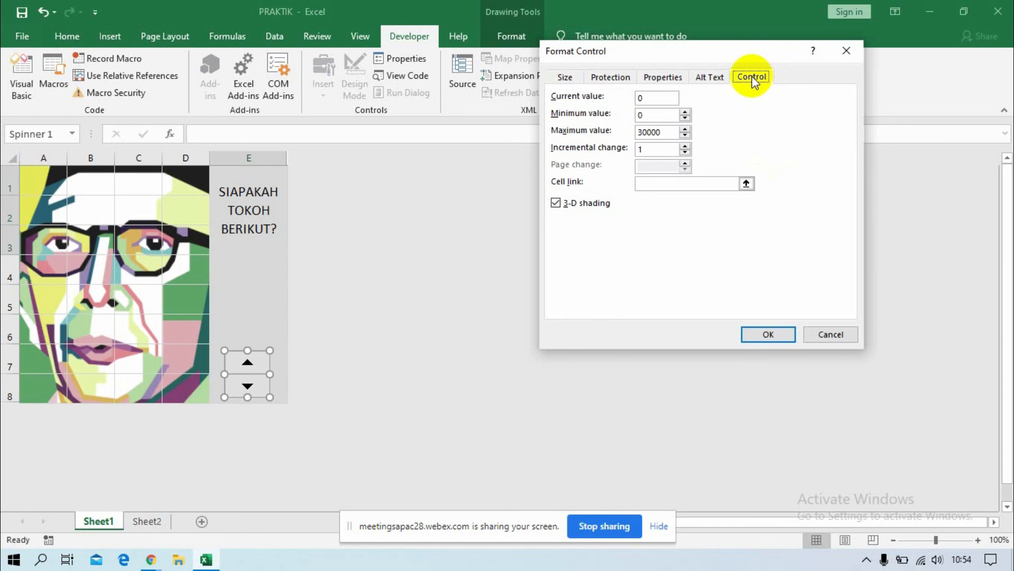
left_click(652, 100)
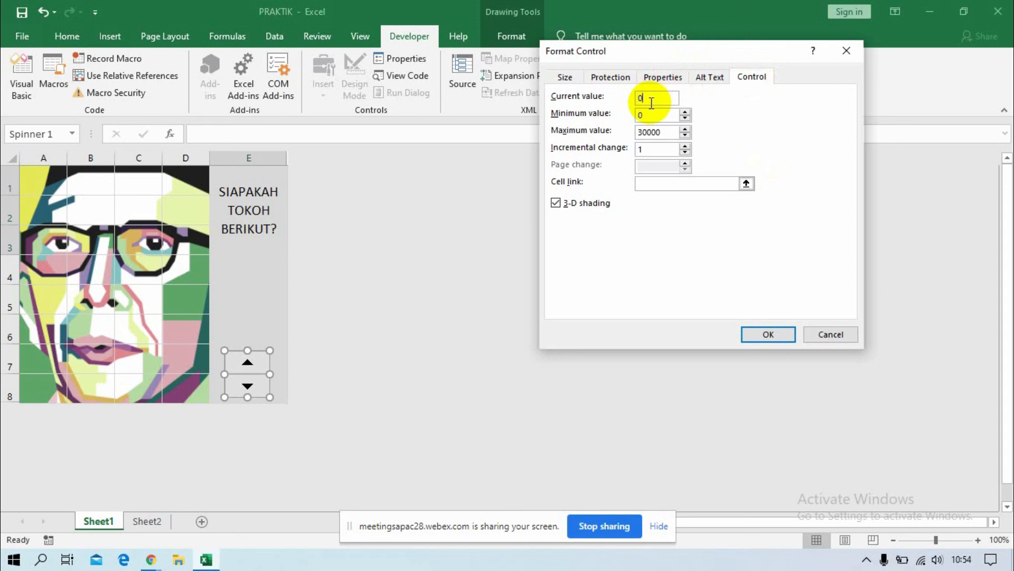
left_click(664, 133)
key("BackSpace")
key("BackSpace")
key("BackSpace")
key("BackSpace")
key("BackSpace")
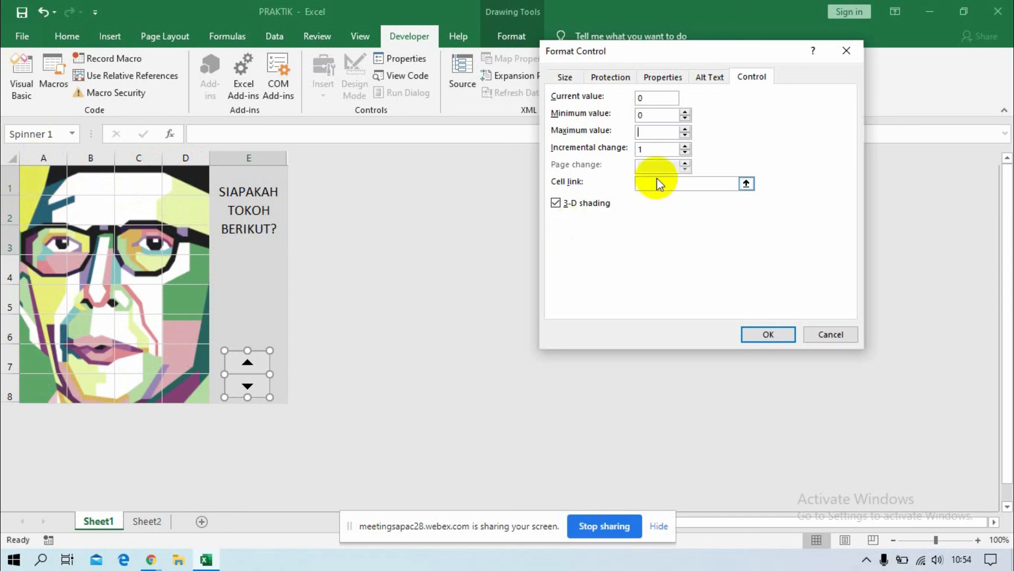
type("32")
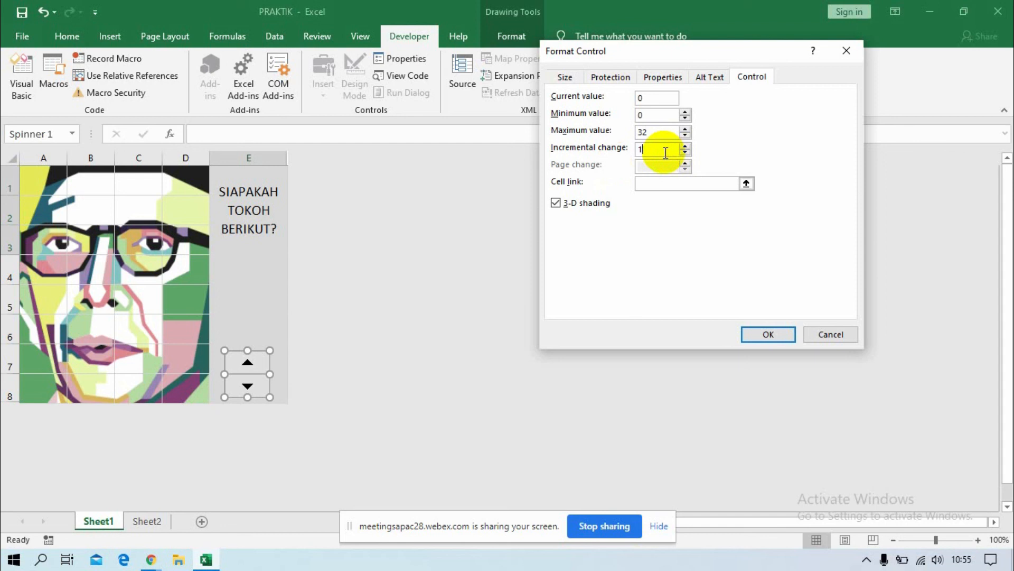
key("BackSpace")
type("4")
Link the spin button to cell E5 and apply the control settings.
left_click(662, 184)
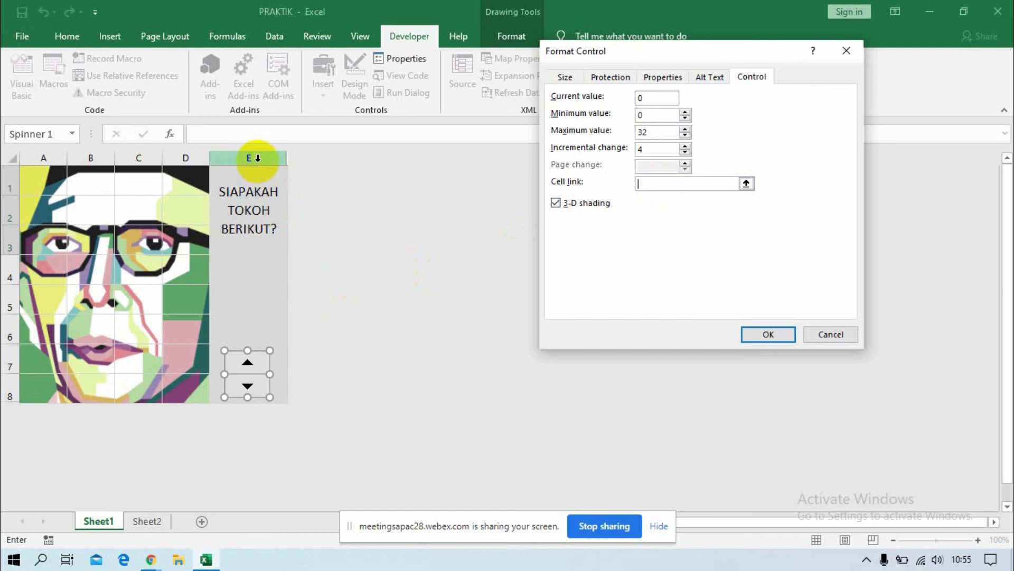
left_click(247, 298)
left_click(766, 335)
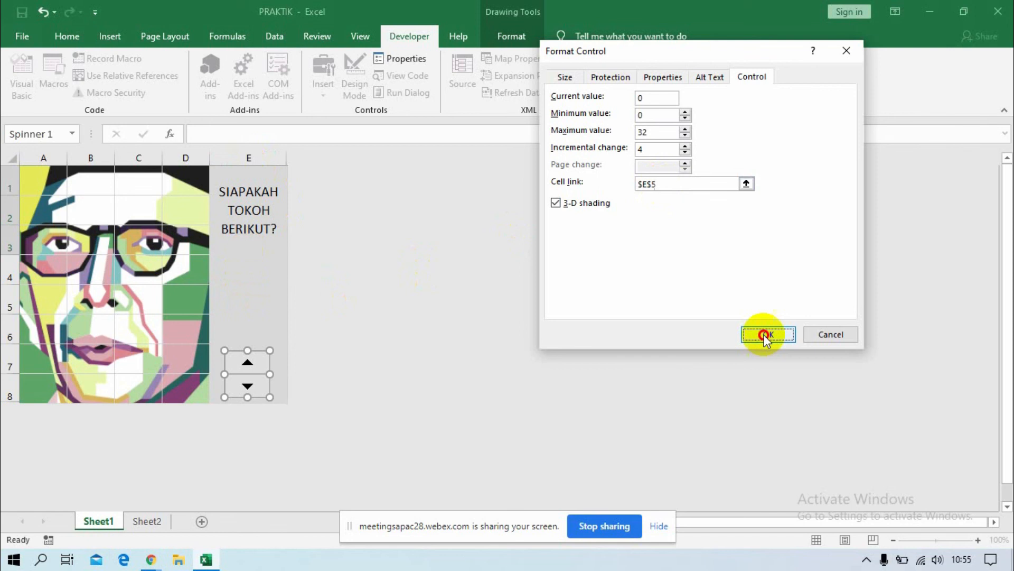
left_click(767, 335)
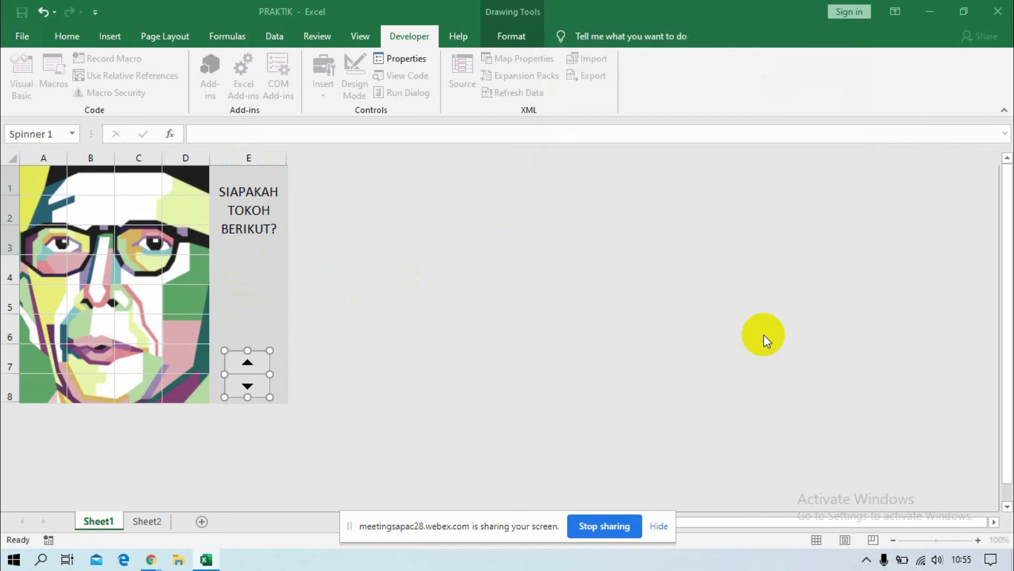
Center the contents of cell E5 both horizontally and vertically.
left_click(253, 301)
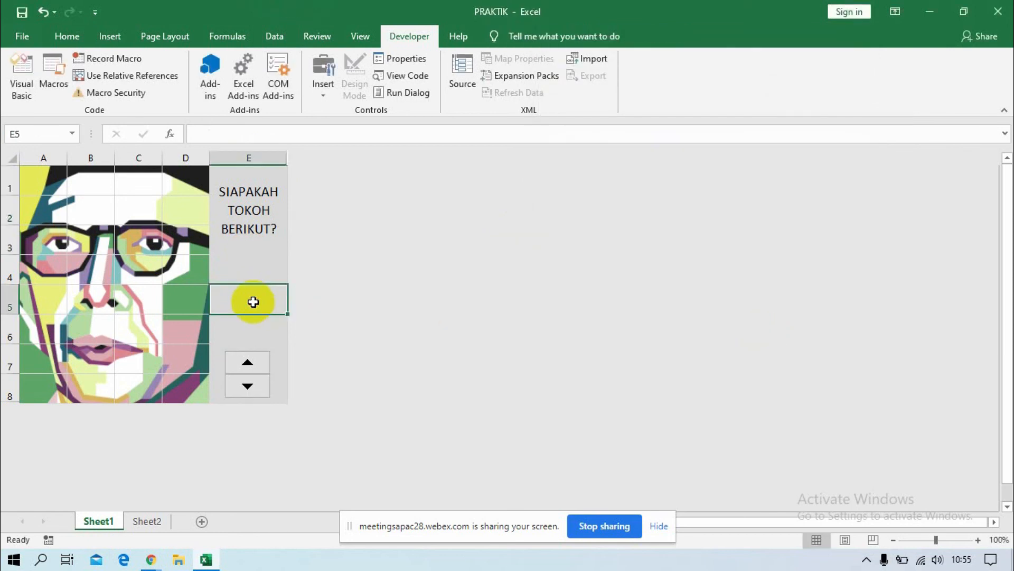
left_click(69, 37)
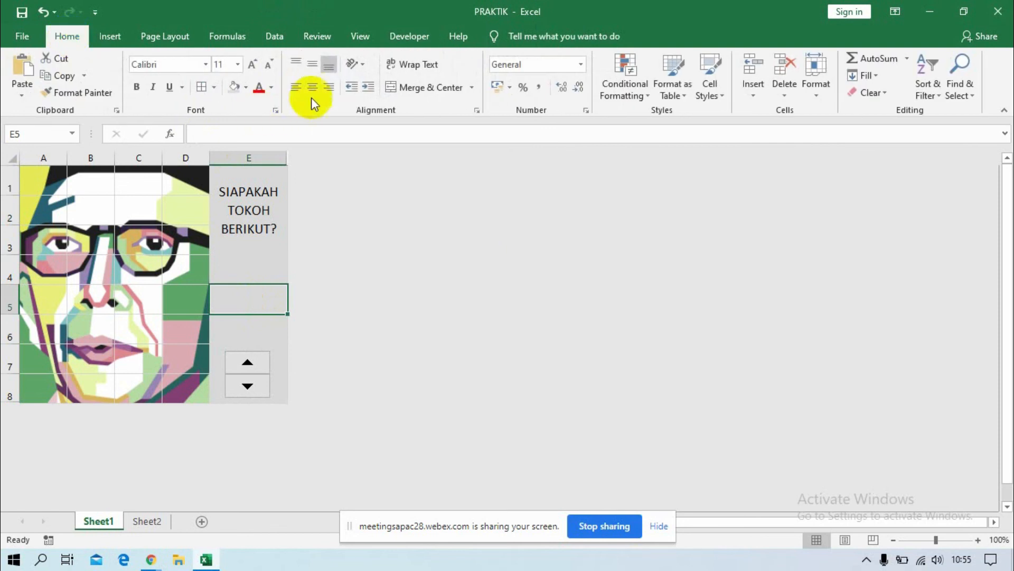
left_click(312, 64)
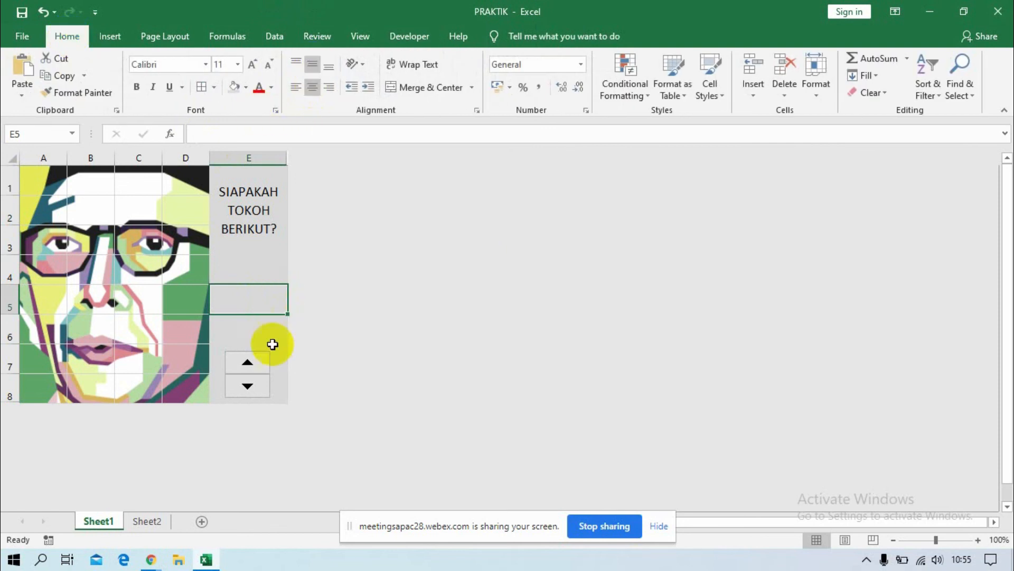
Test the spin button by stepping E5 up to 32 and back down to 0.
left_click(247, 364)
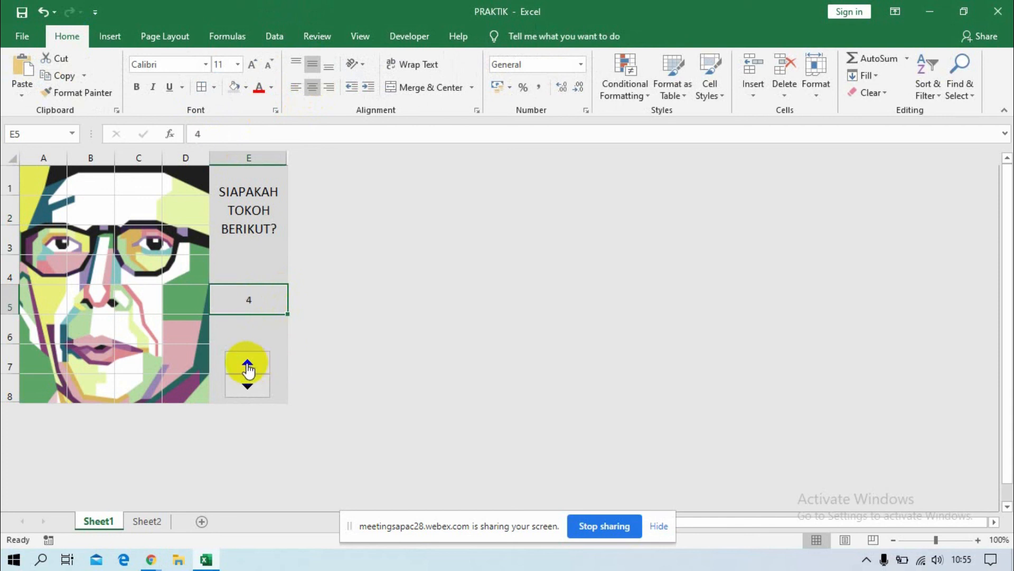
left_click(247, 364)
left_click(247, 365)
left_click(247, 365)
left_click(247, 365)
left_click(248, 365)
left_click(247, 365)
left_click(248, 365)
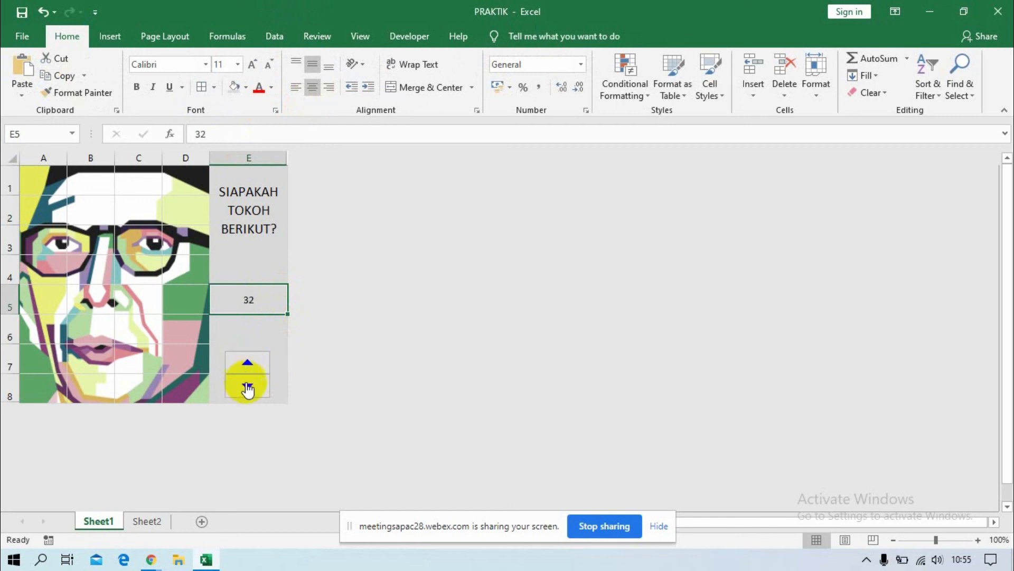
left_click(247, 386)
left_click(247, 387)
left_click(247, 387)
left_click(247, 387)
left_click(247, 386)
left_click(246, 386)
left_click(246, 385)
left_click(246, 386)
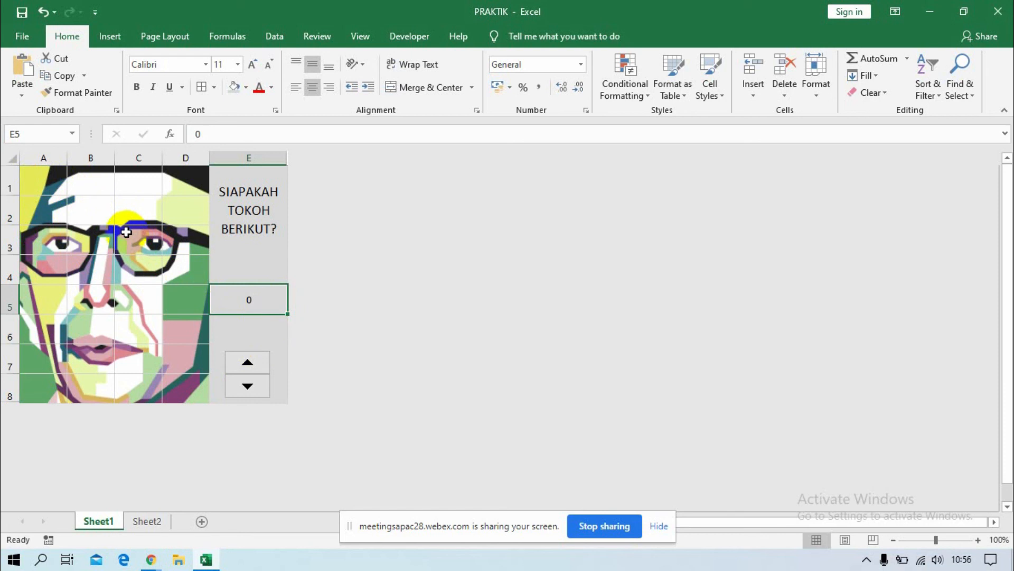
Fill every cell of the portrait range A1:D8 with the formula =RANDBETWEEN(1;32).
left_click_drag(31, 177, 195, 387)
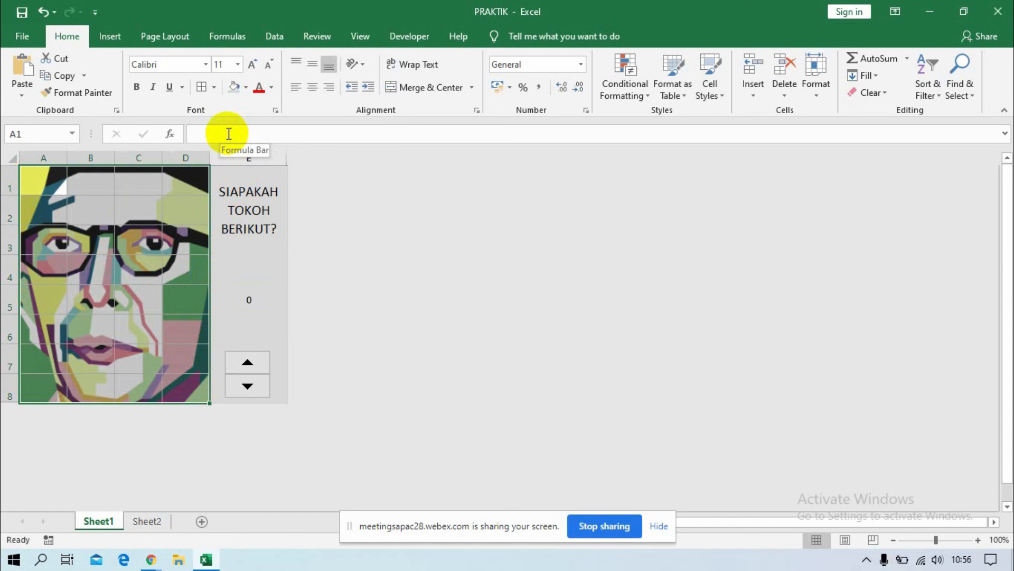
left_click(360, 37)
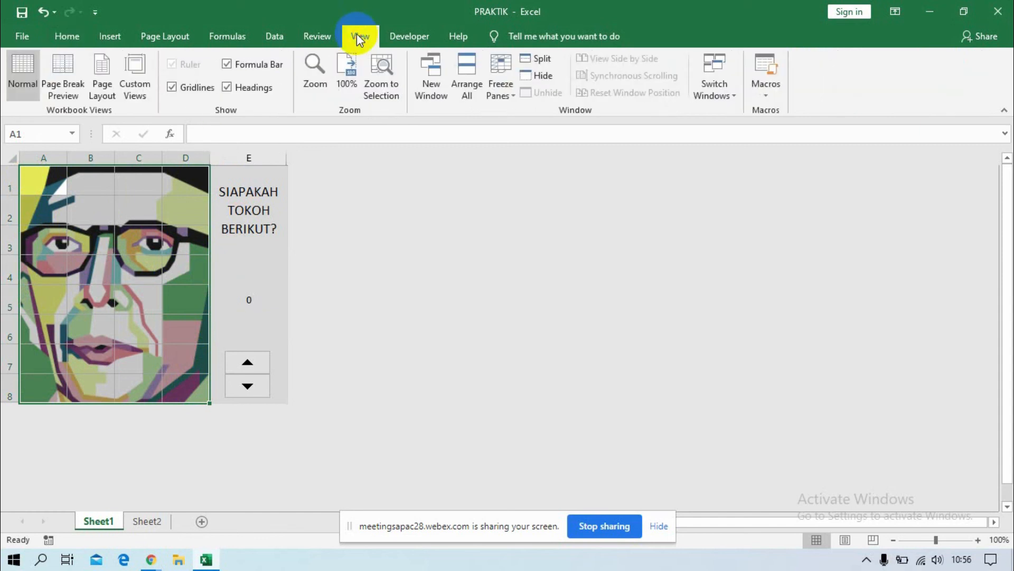
left_click(74, 37)
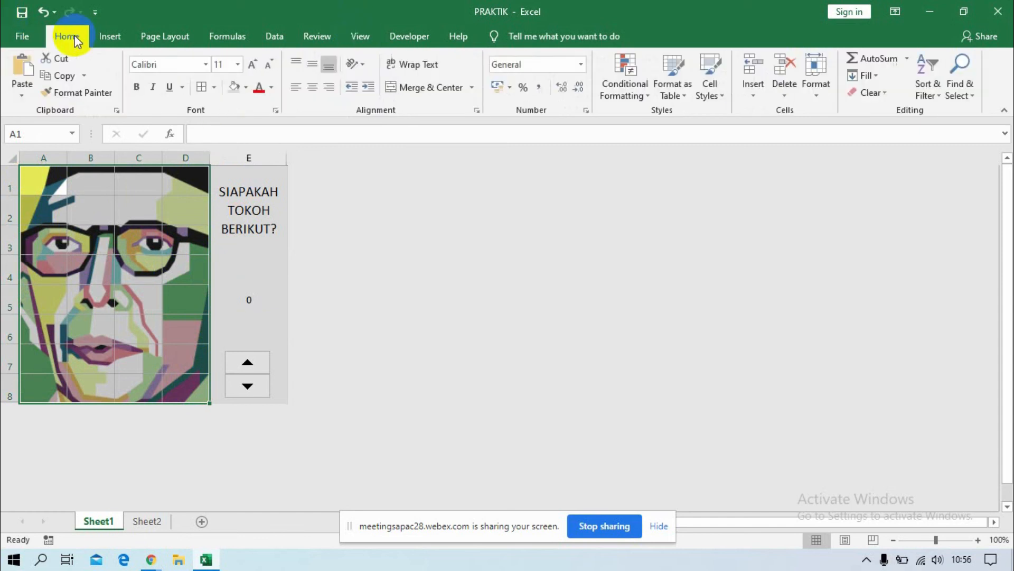
left_click(274, 131)
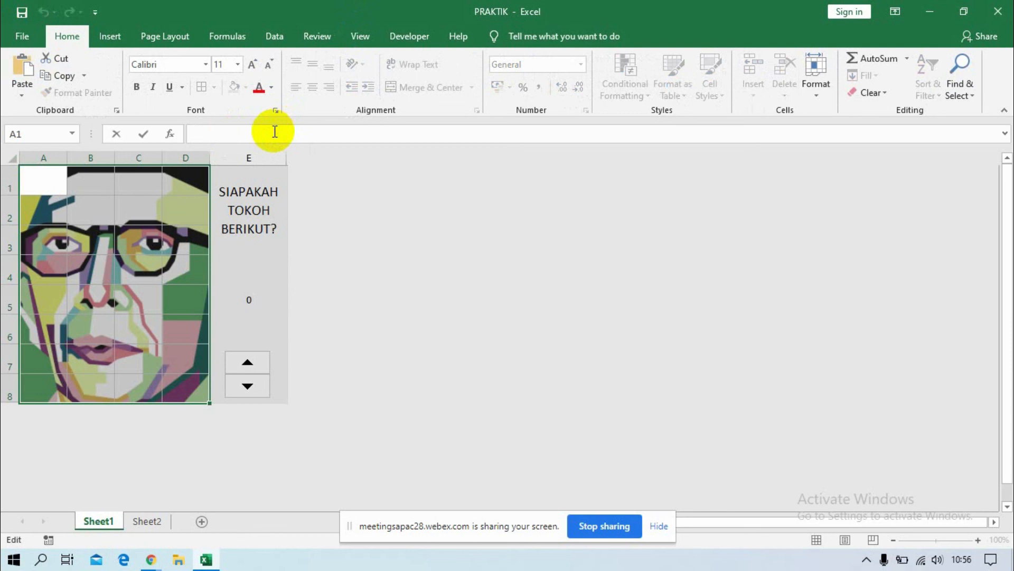
type("=")
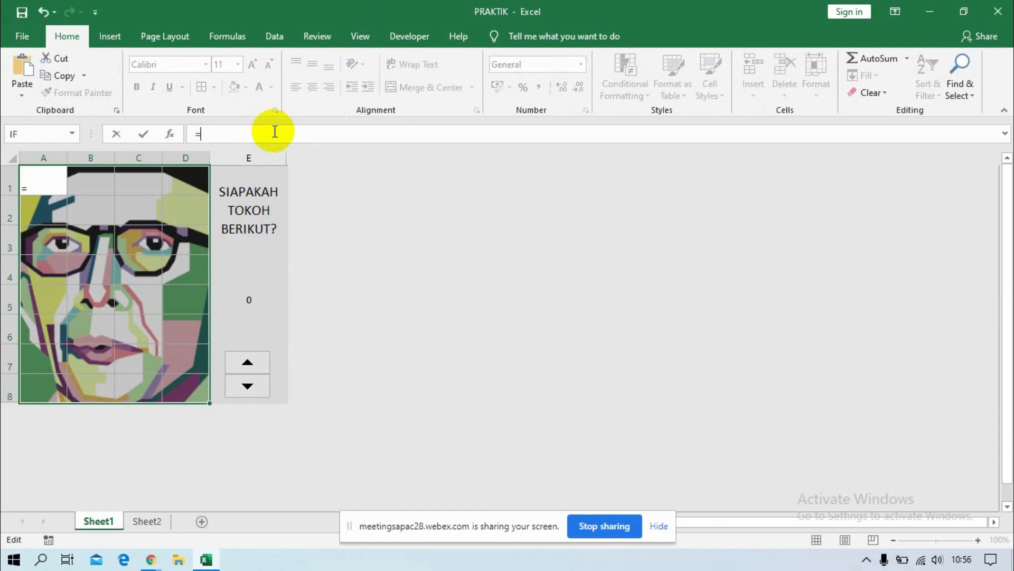
type("R")
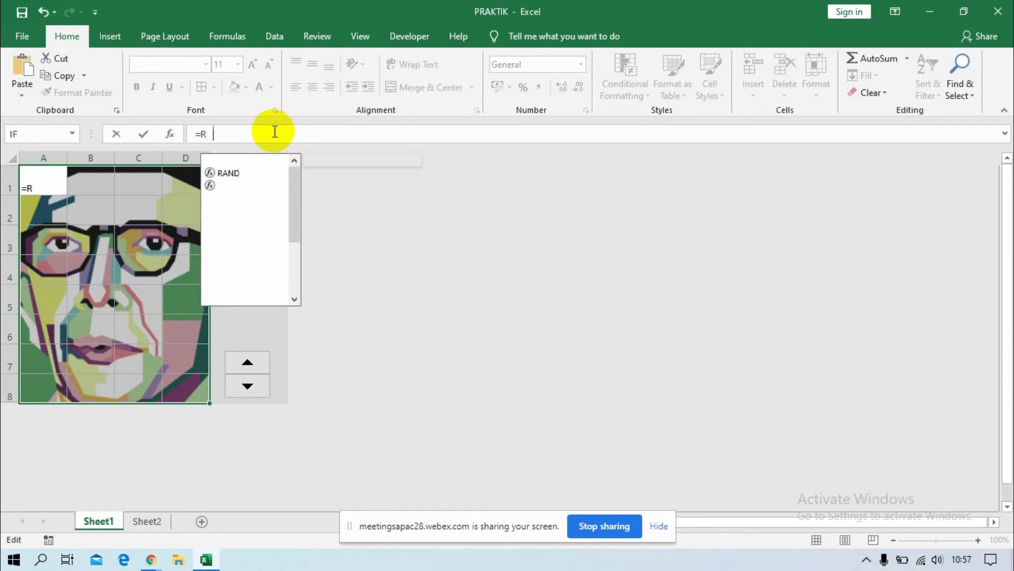
type("A")
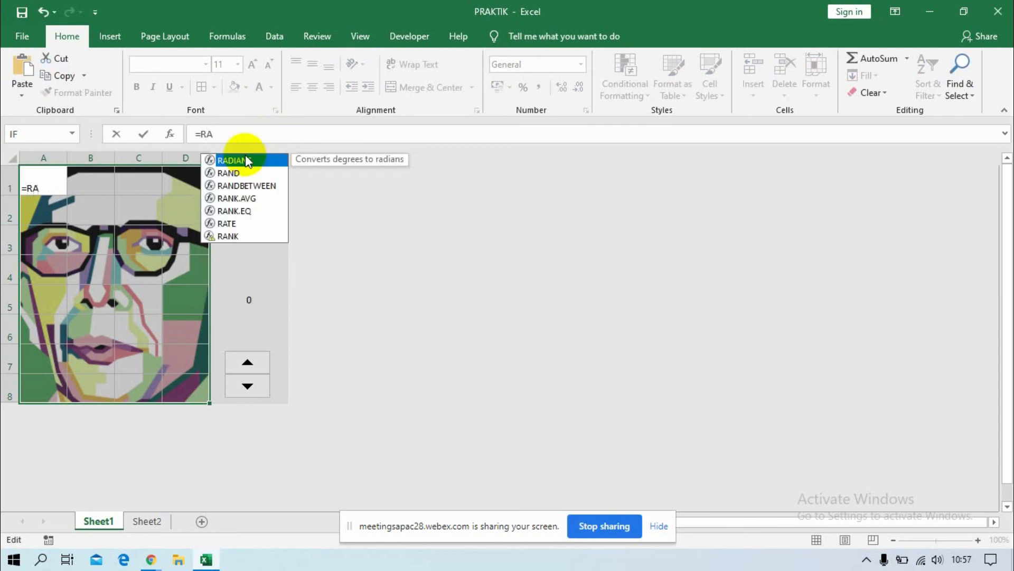
left_click(250, 186)
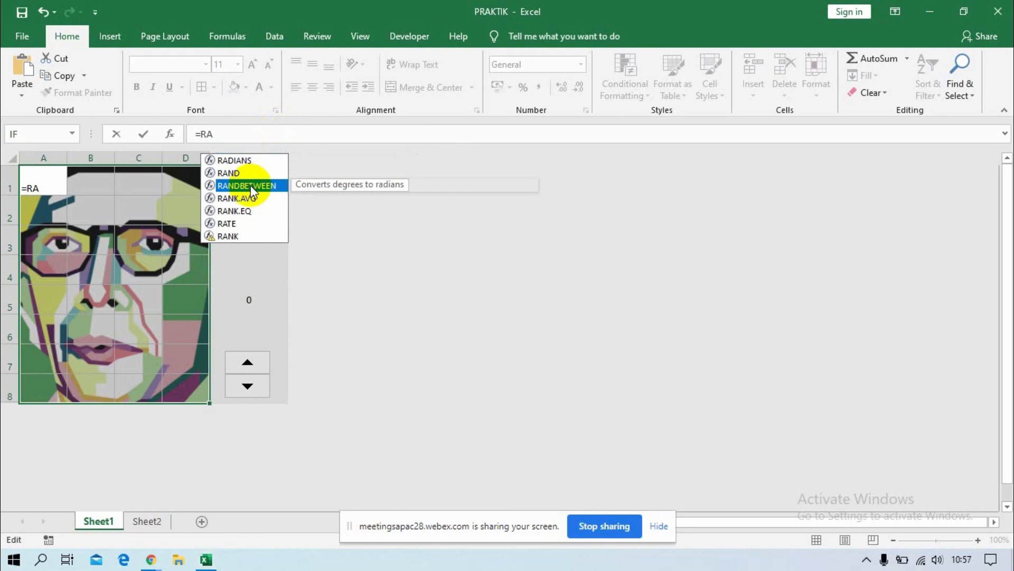
double_click(250, 185)
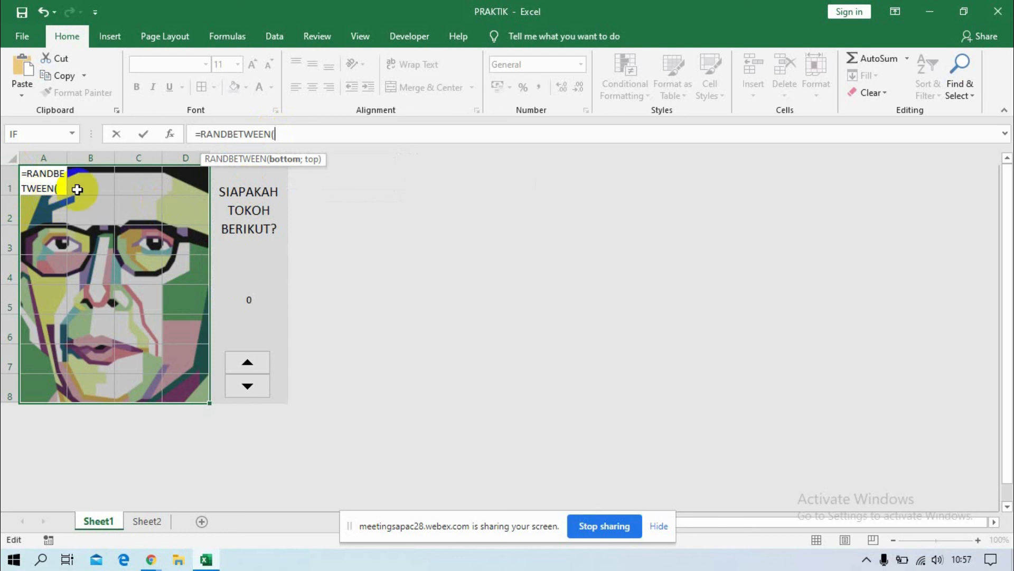
left_click(342, 132)
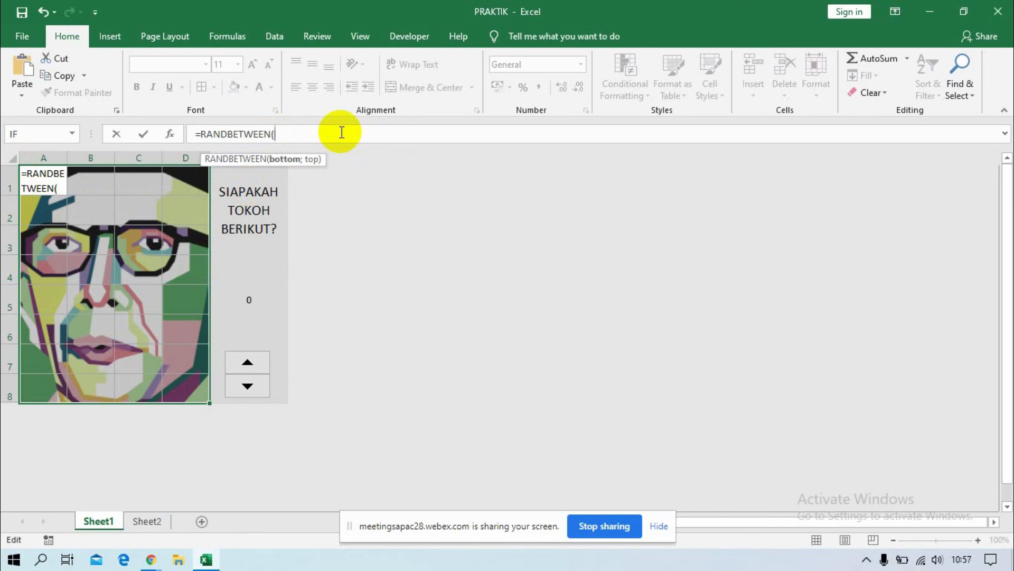
type("1;32")
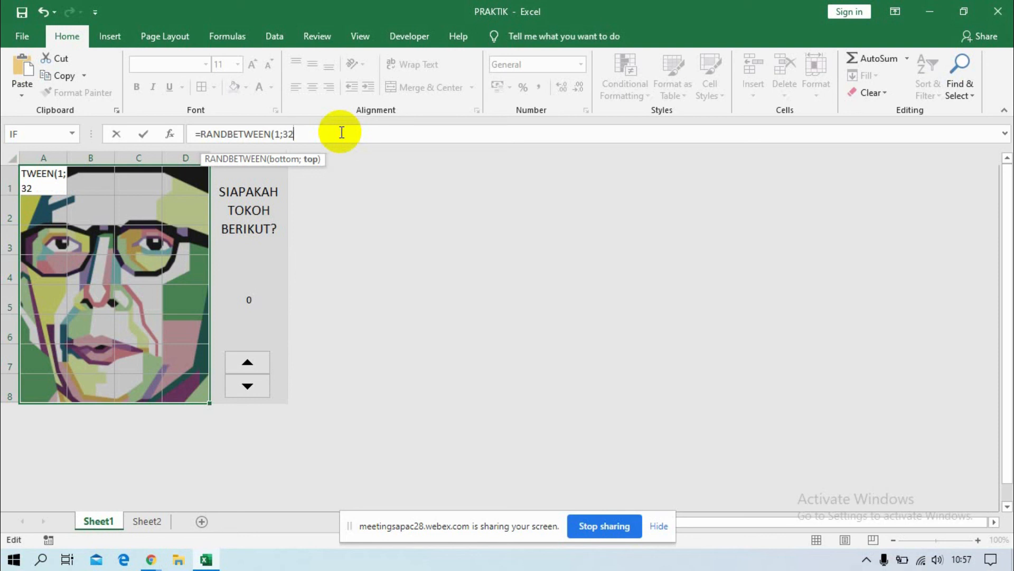
type(")")
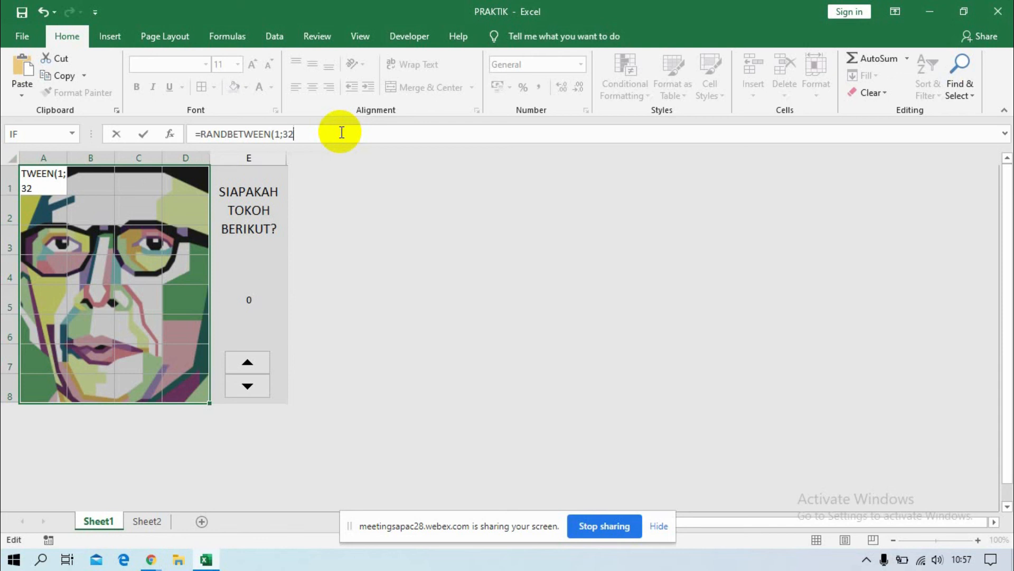
key("ctrl+Return")
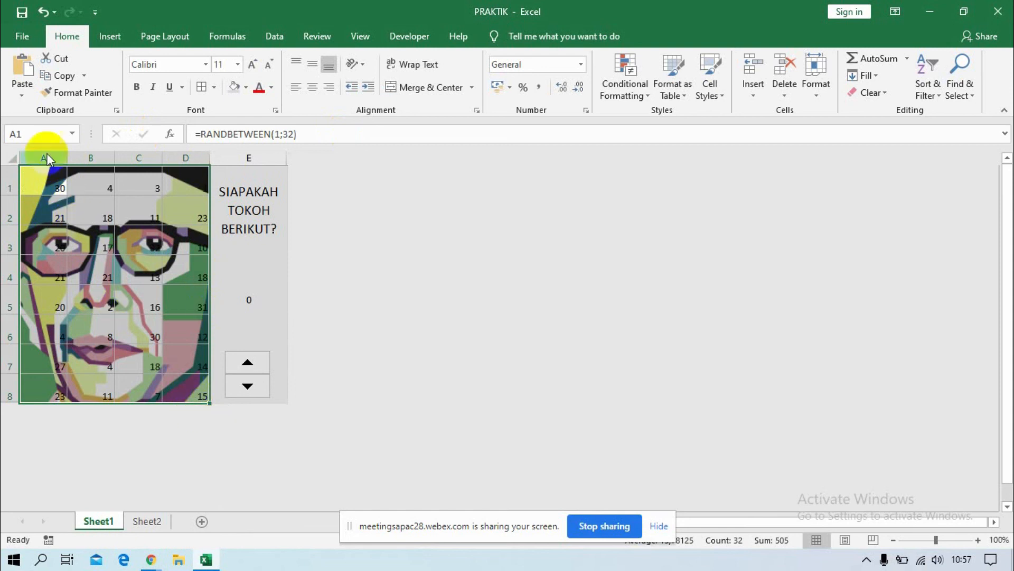
Center the random numbers in A1:D8 both horizontally and vertically.
left_click_drag(32, 180, 290, 526)
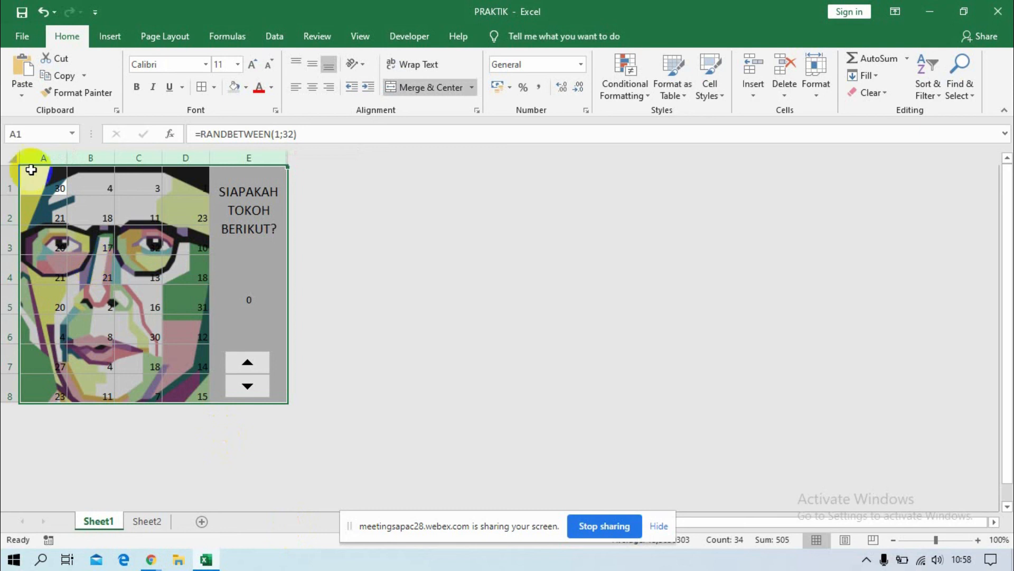
left_click_drag(31, 170, 278, 489)
key("shift+Left")
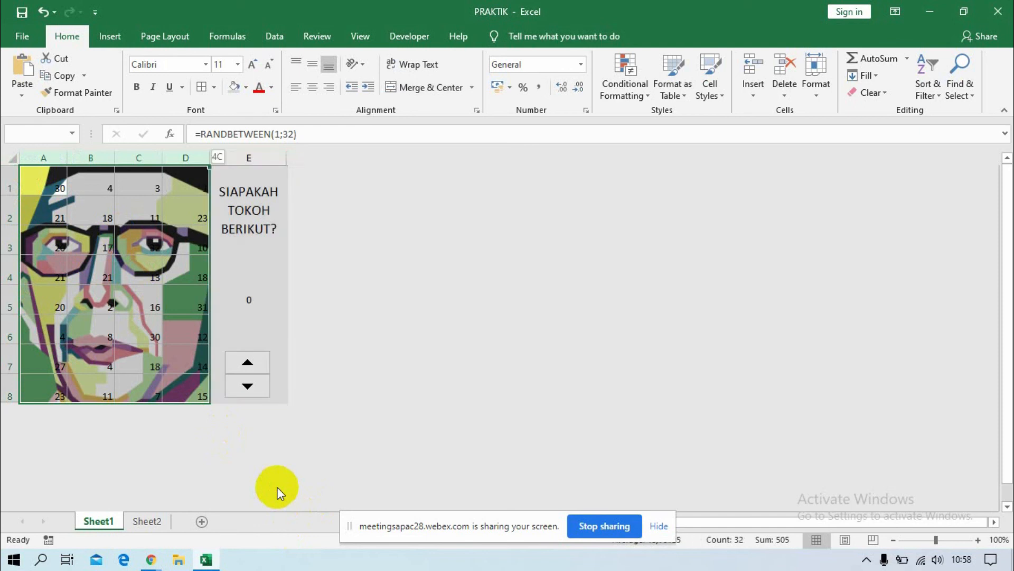
left_click(311, 65)
left_click(315, 88)
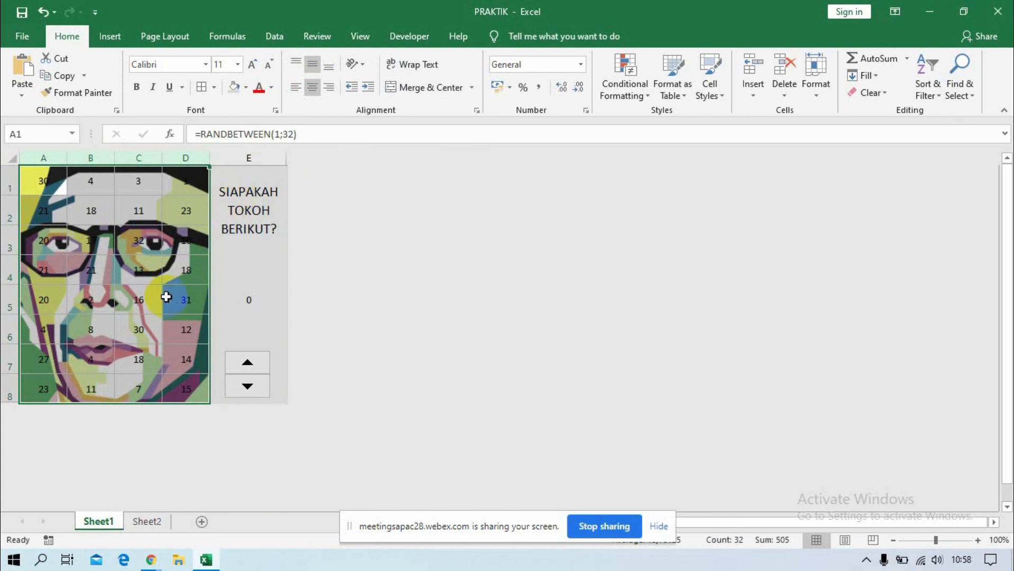
Recalculate the sheet several times to reshuffle the random numbers in the portrait grid.
key("F9")
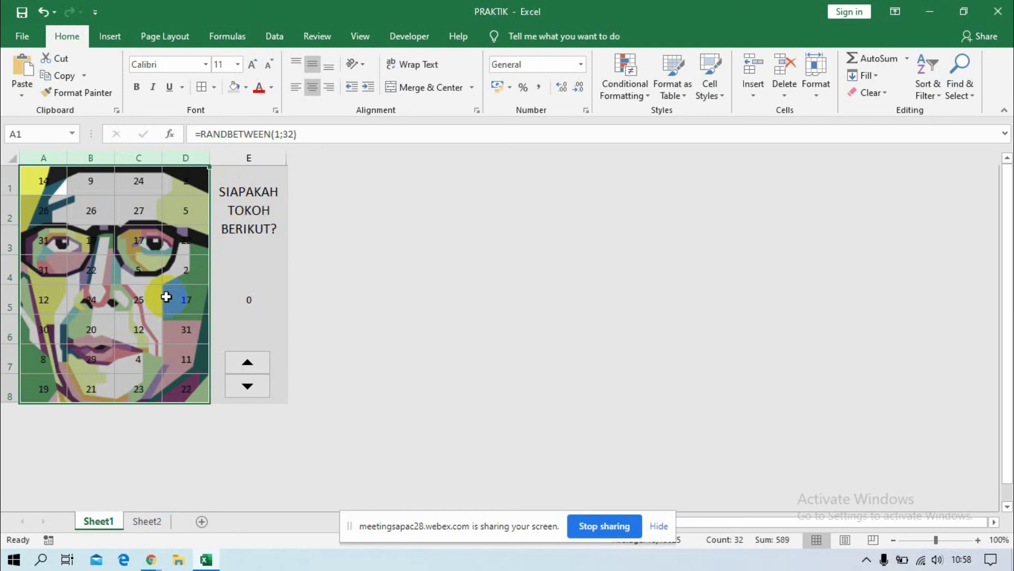
key("F9")
key("F9")
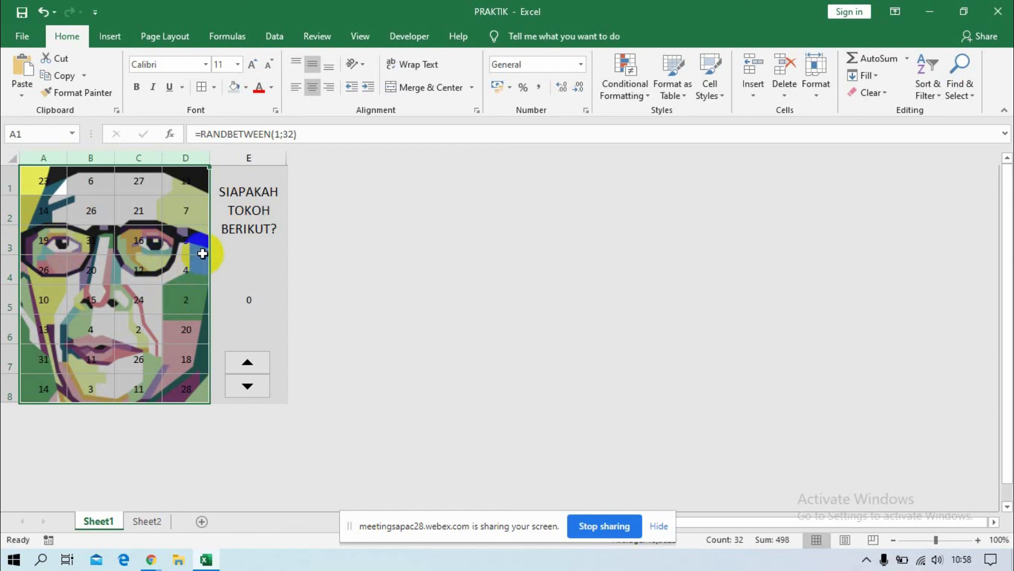
Replace the random-number formula in cell D3 with the fixed value 30.
left_click(191, 243)
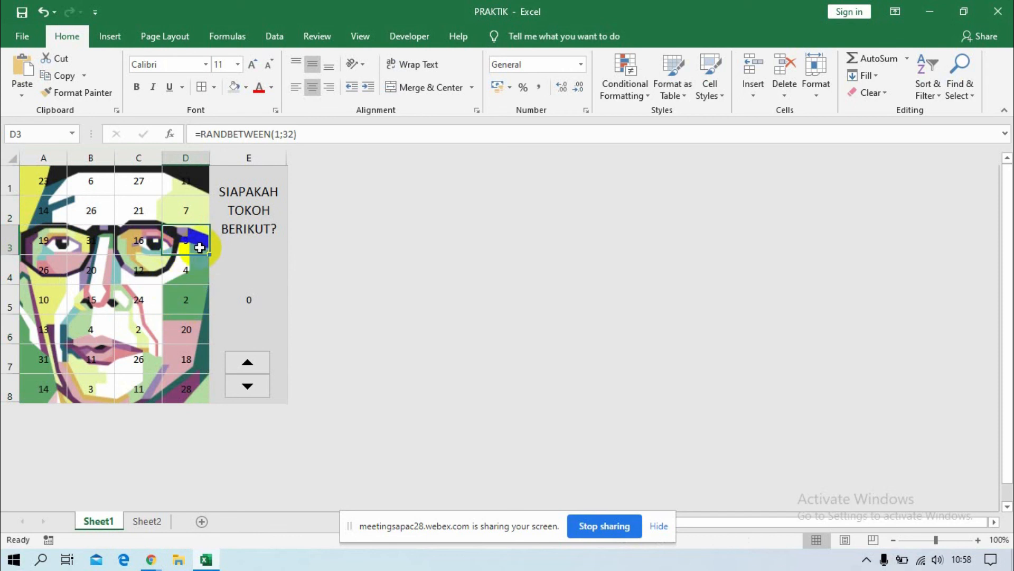
type("30")
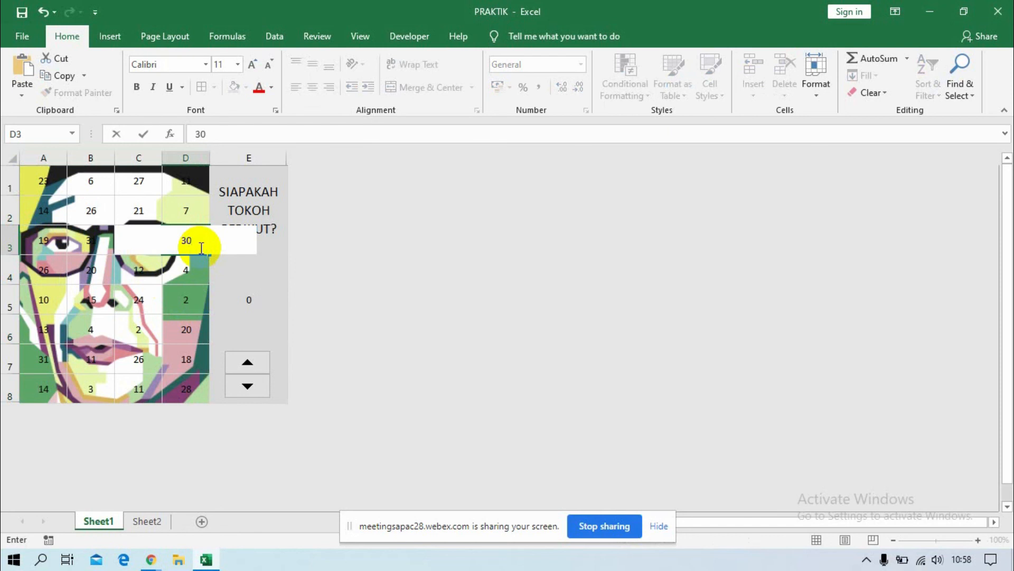
key("Return")
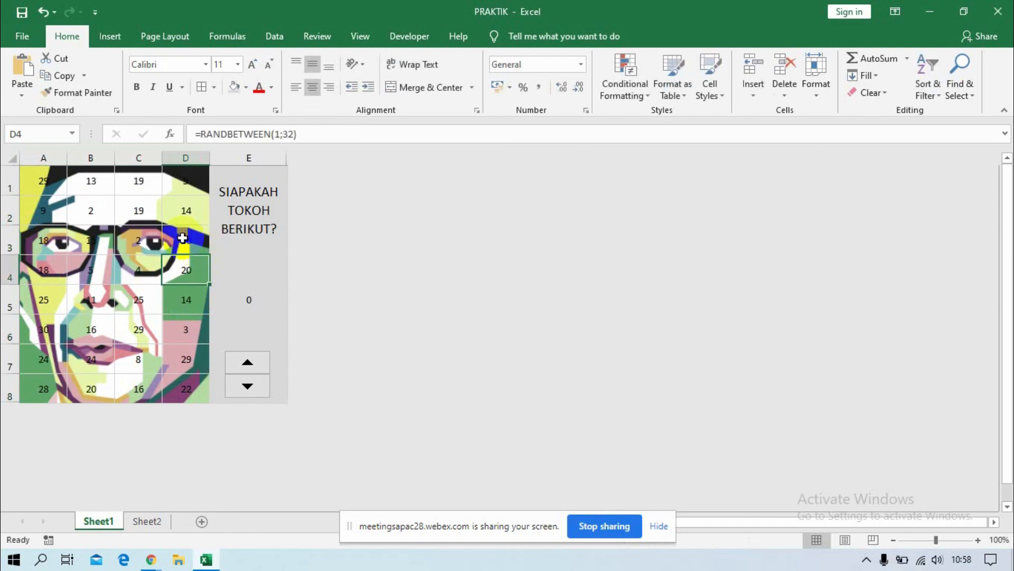
left_click(139, 242)
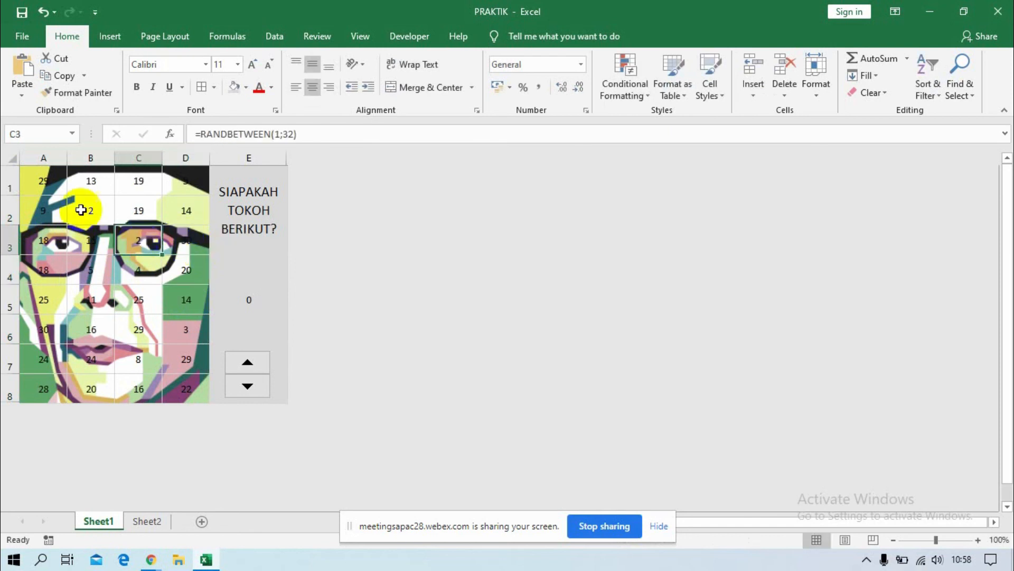
Fill A1:D8 with white to cover the portrait, and recalculate its random numbers.
left_click_drag(34, 174, 181, 385)
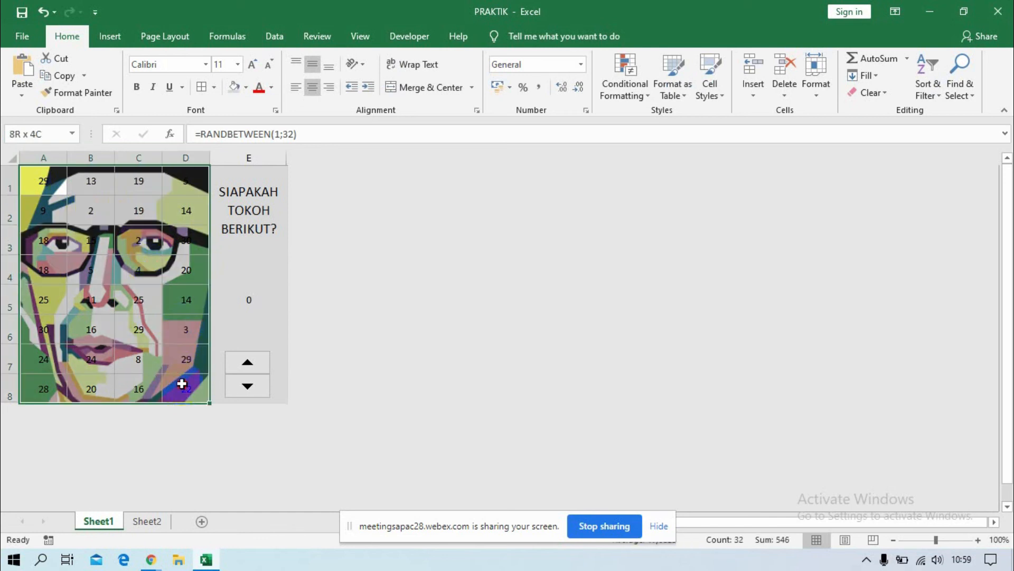
left_click(244, 88)
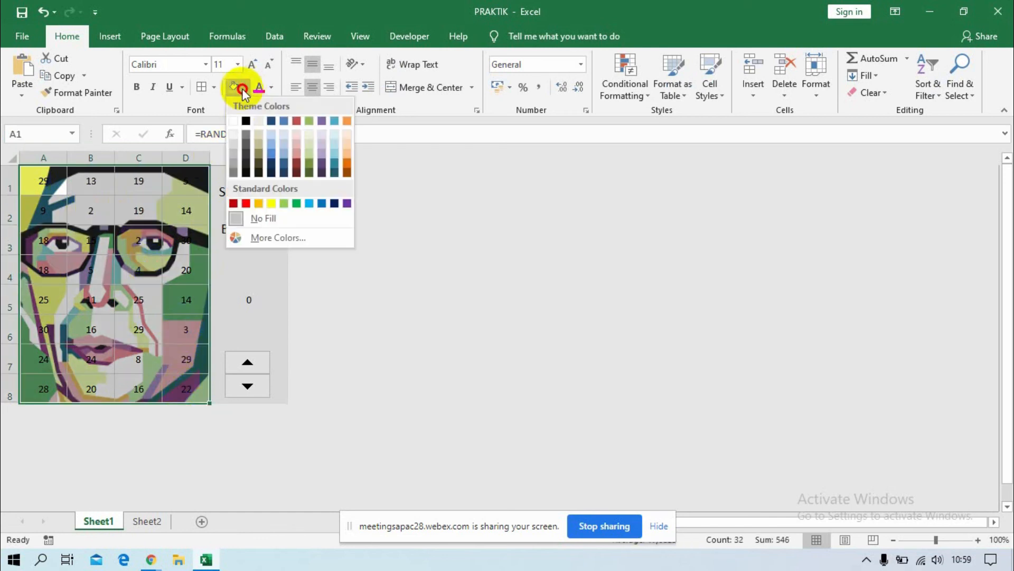
left_click(233, 120)
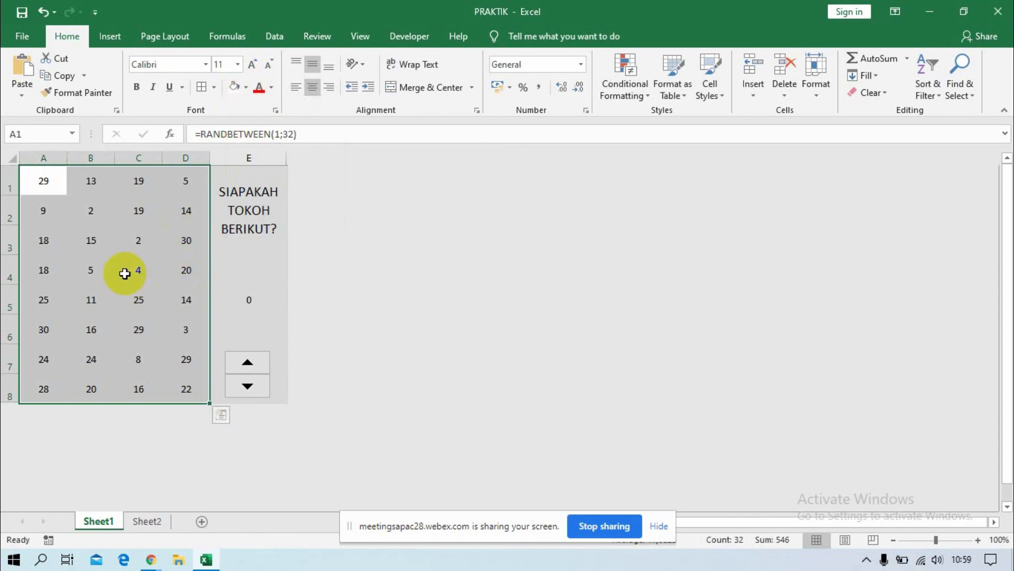
key("F9")
key("F9")
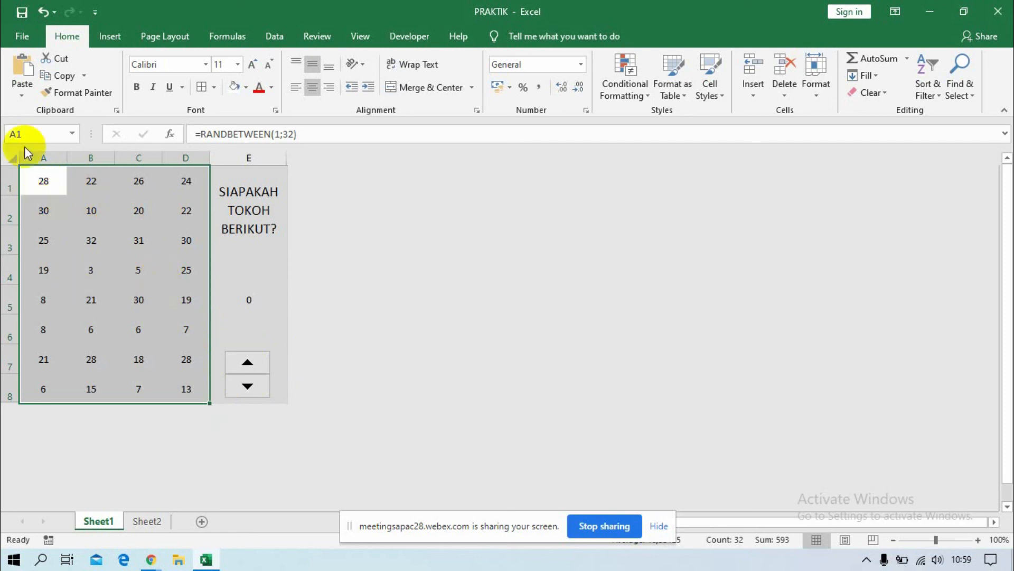
Convert the formulas in A1:D8 to fixed numbers by pasting the range over itself as values, and save the workbook.
left_click_drag(29, 177, 172, 383)
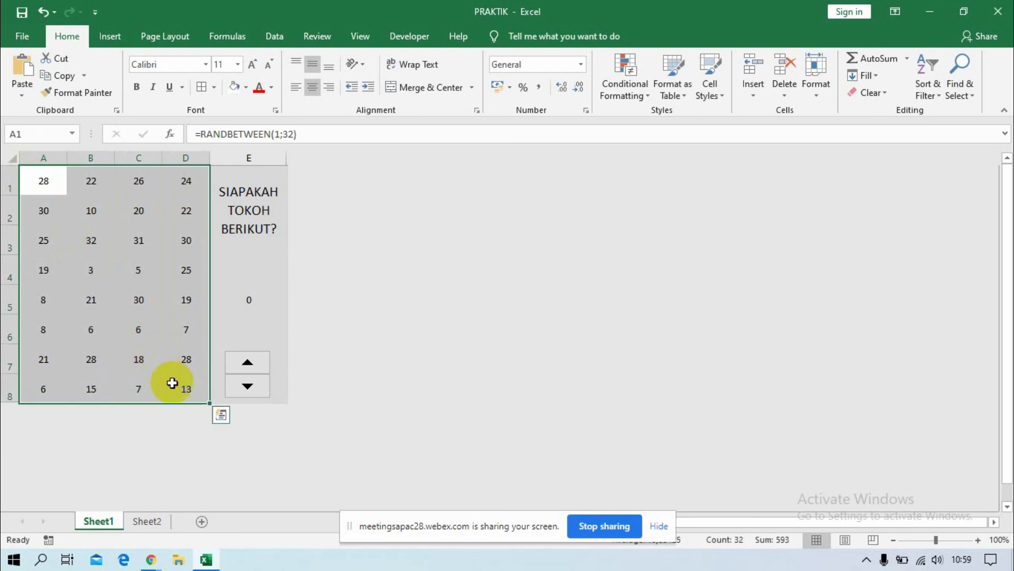
key("ctrl+c")
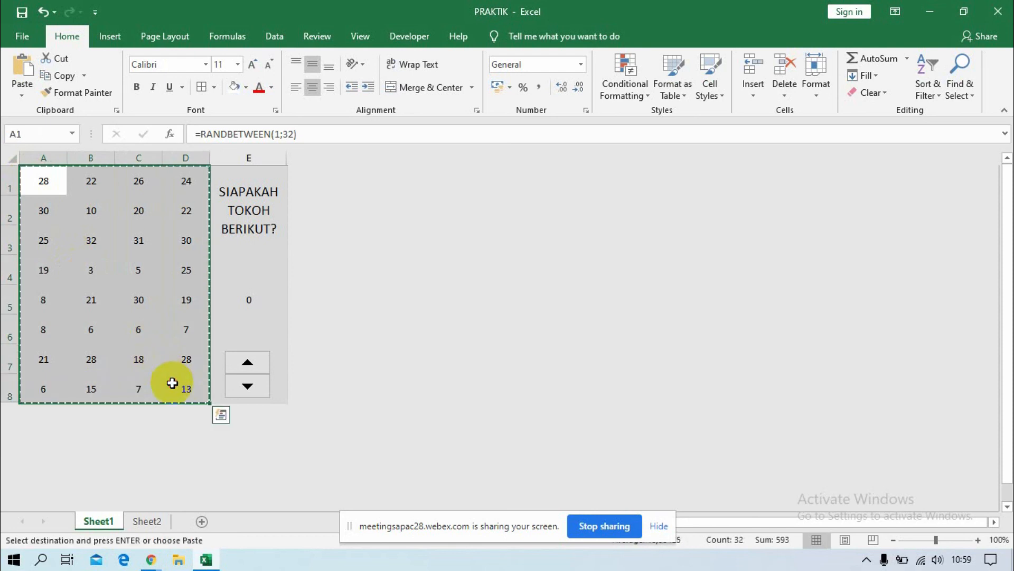
right_click(107, 297)
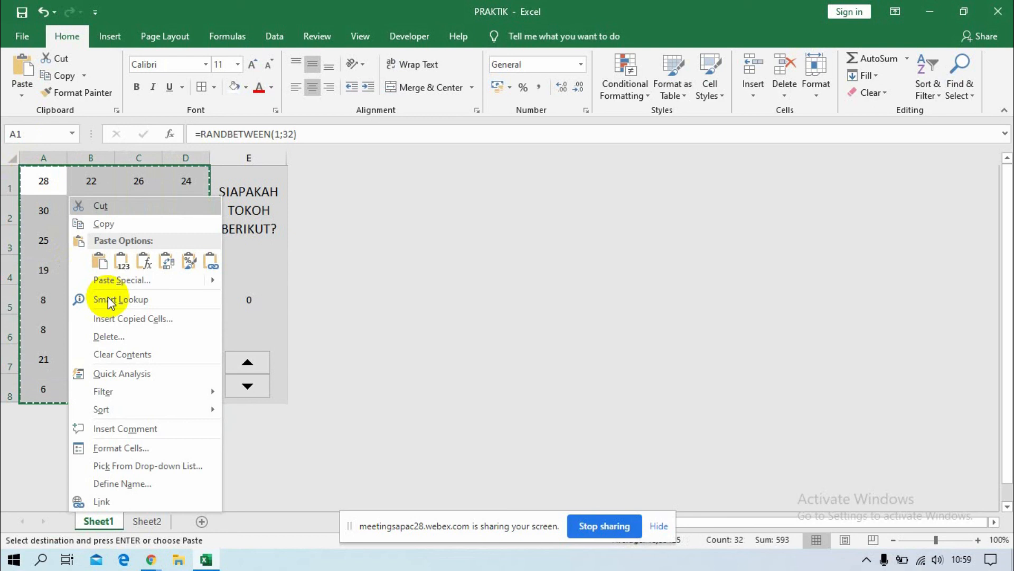
left_click(123, 266)
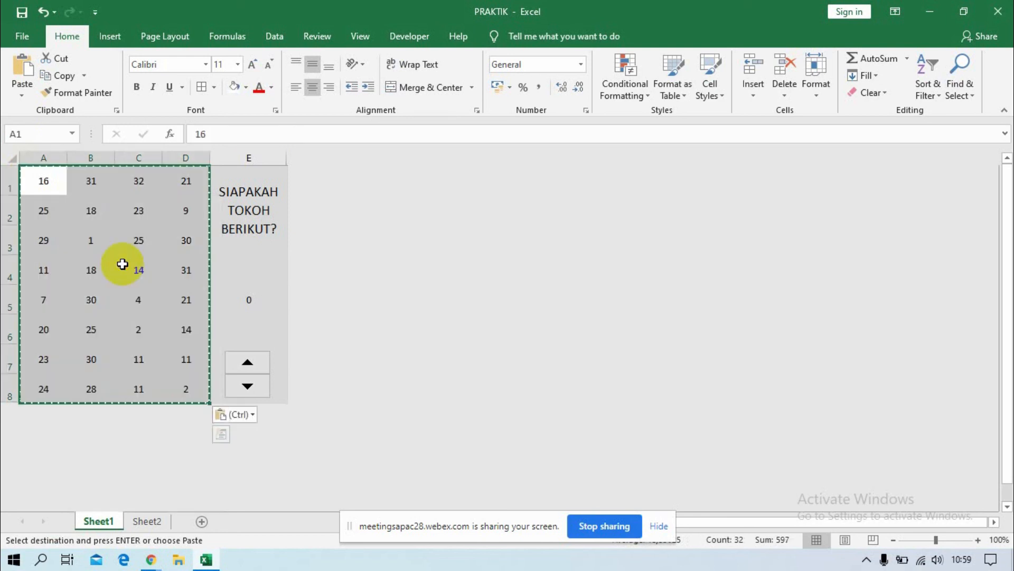
left_click(40, 189)
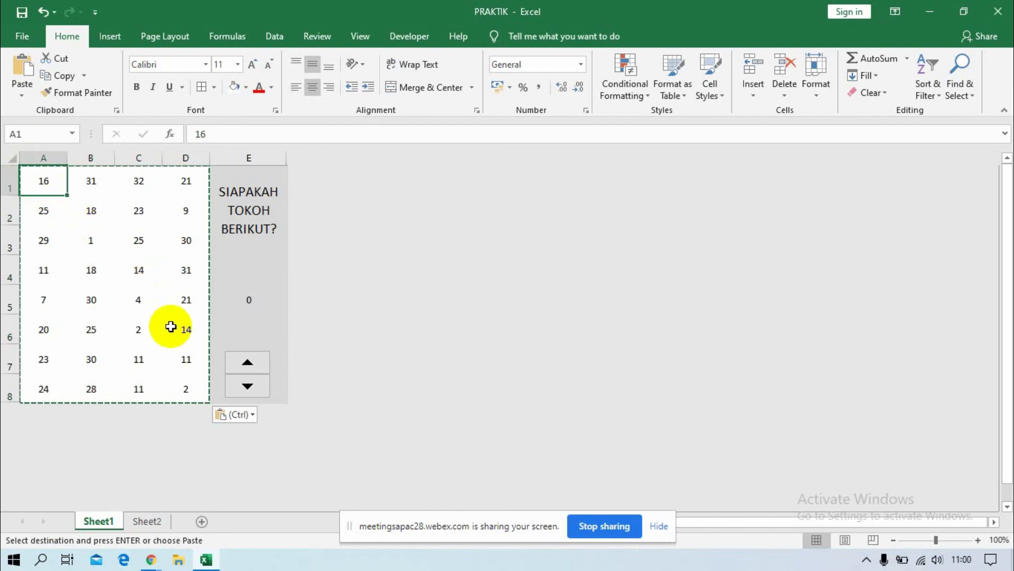
key("ctrl+s")
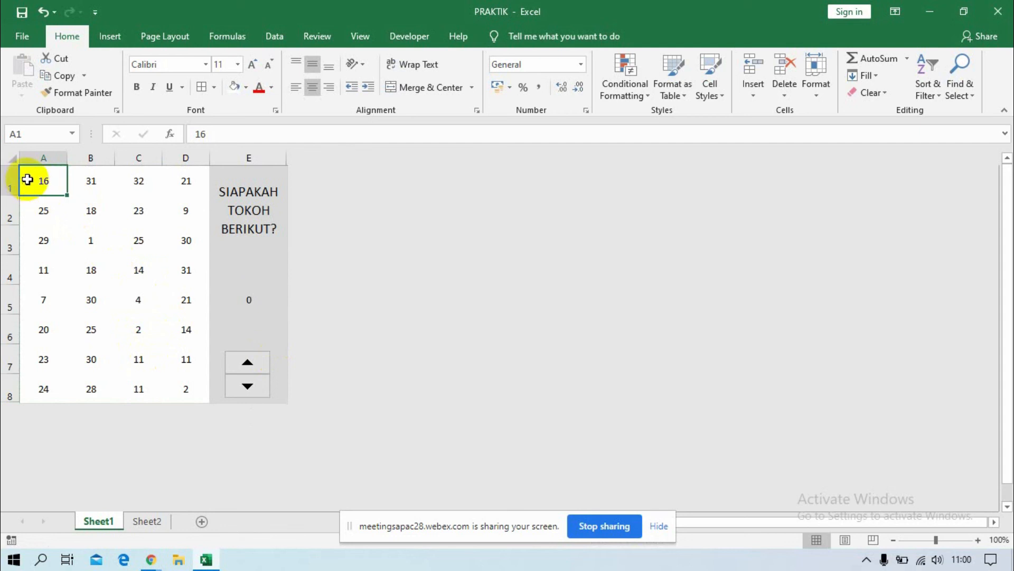
Set up a new conditional formatting rule on A1:D8 for cells whose value is less than or equal to =$E$5.
left_click_drag(27, 179, 186, 387)
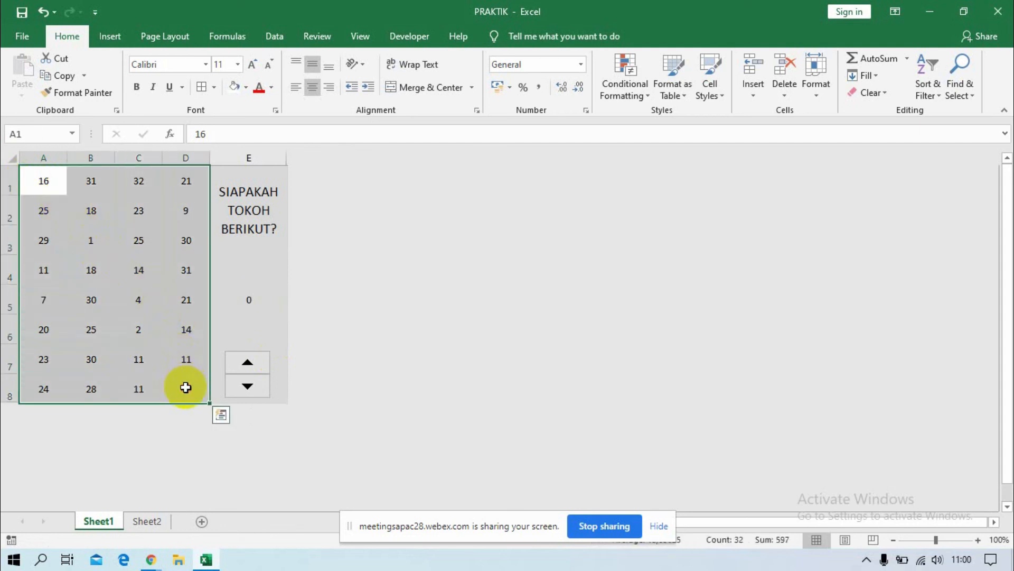
left_click(634, 100)
left_click(634, 100)
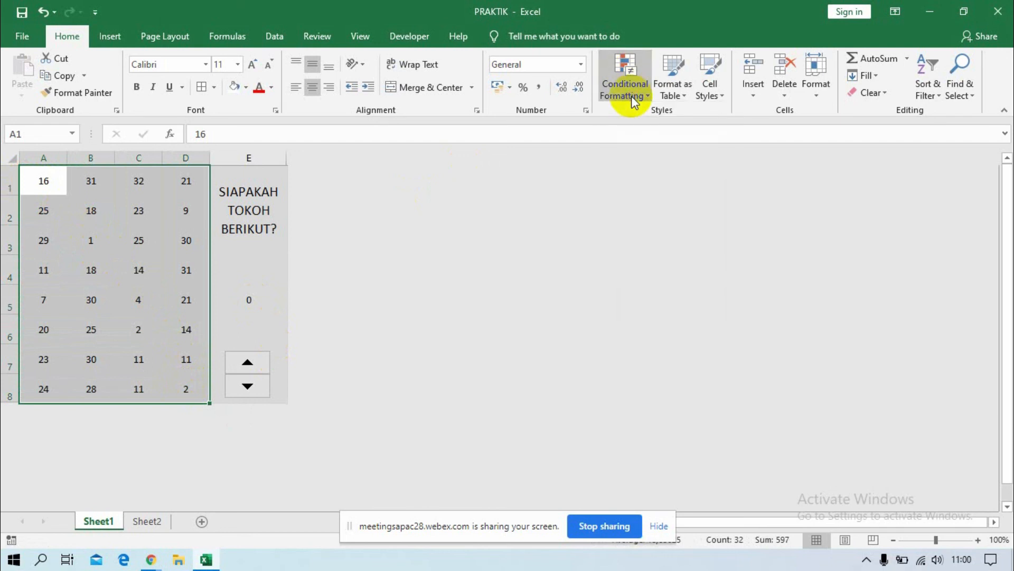
left_click(619, 98)
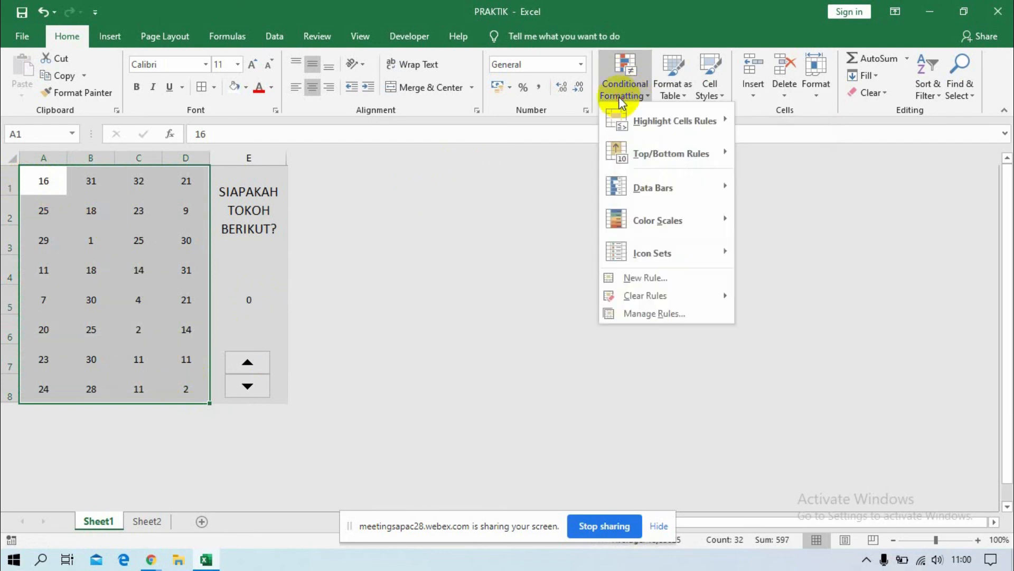
left_click(639, 280)
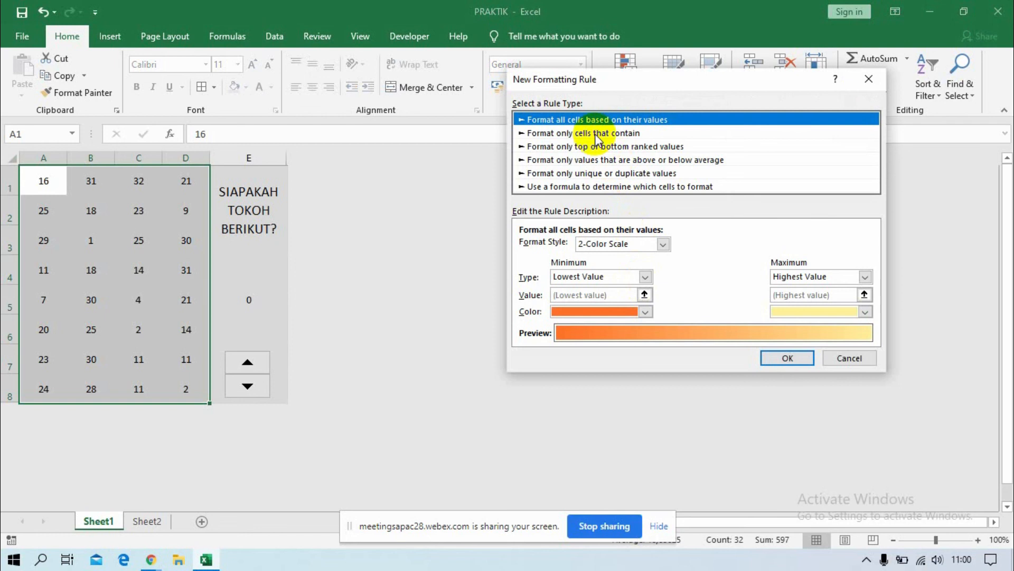
left_click(597, 138)
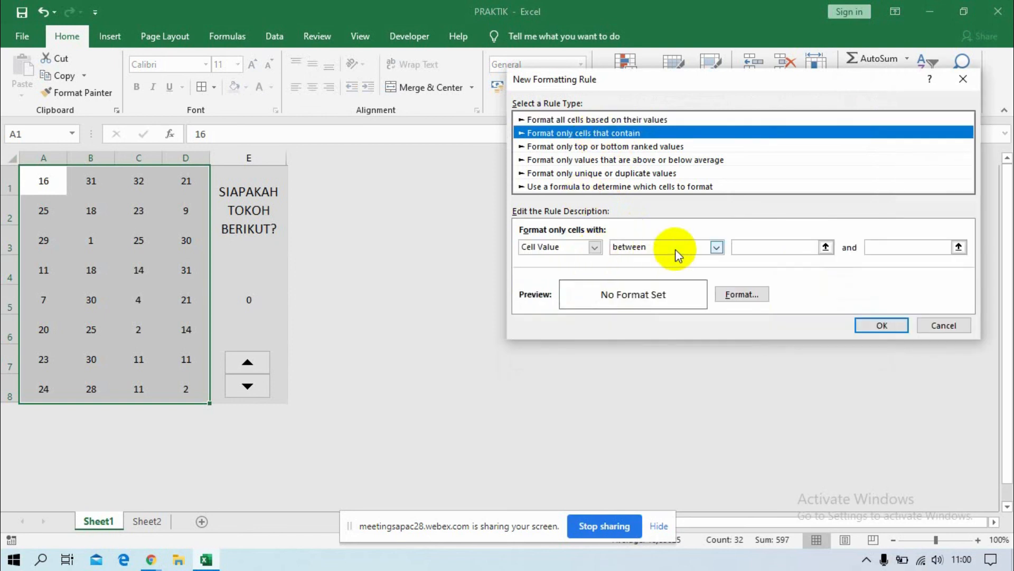
left_click(716, 249)
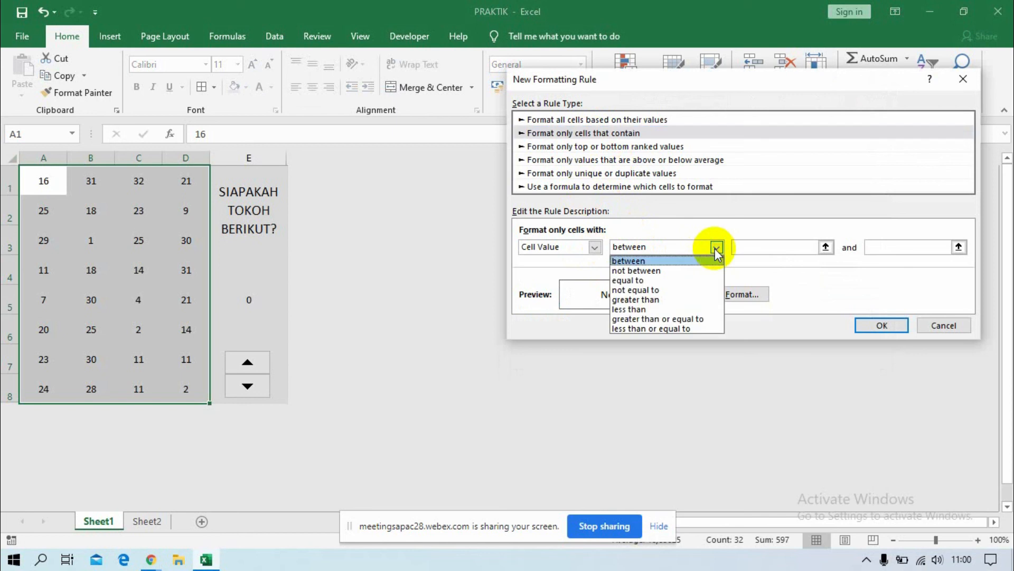
left_click(673, 328)
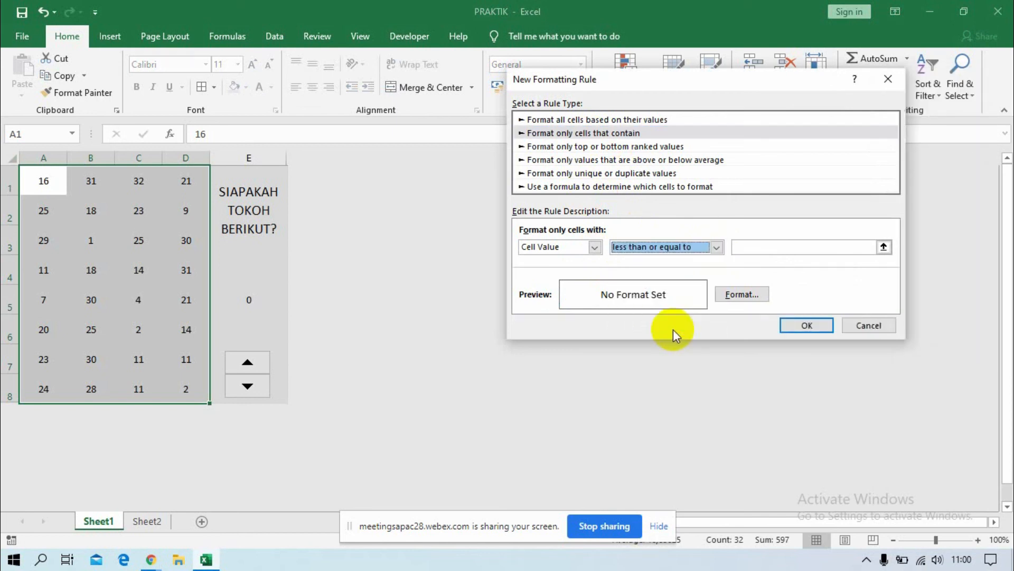
left_click(782, 246)
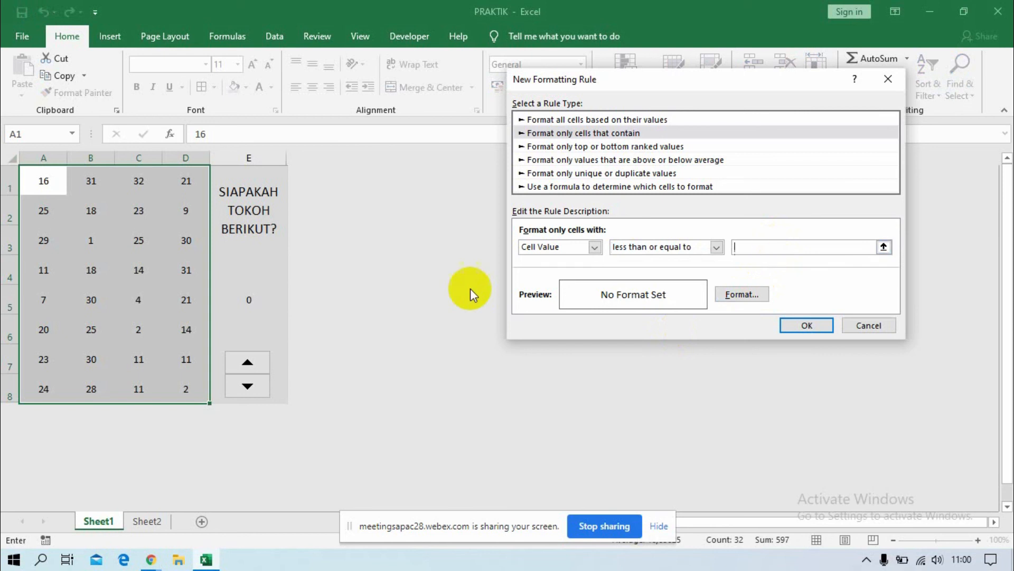
left_click(249, 300)
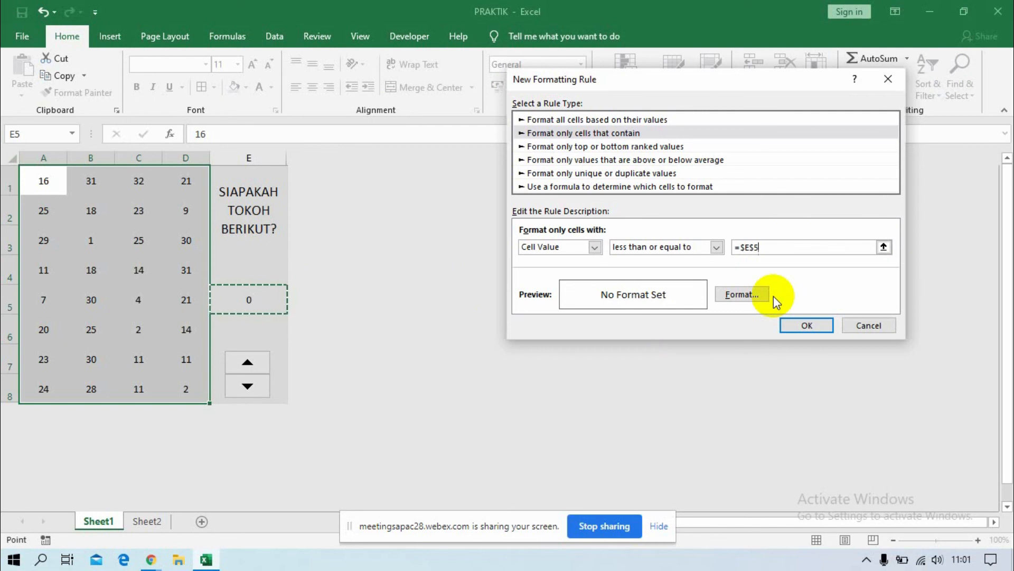
Set the rule's fill format to No Color and apply the rule to the grid.
left_click(745, 297)
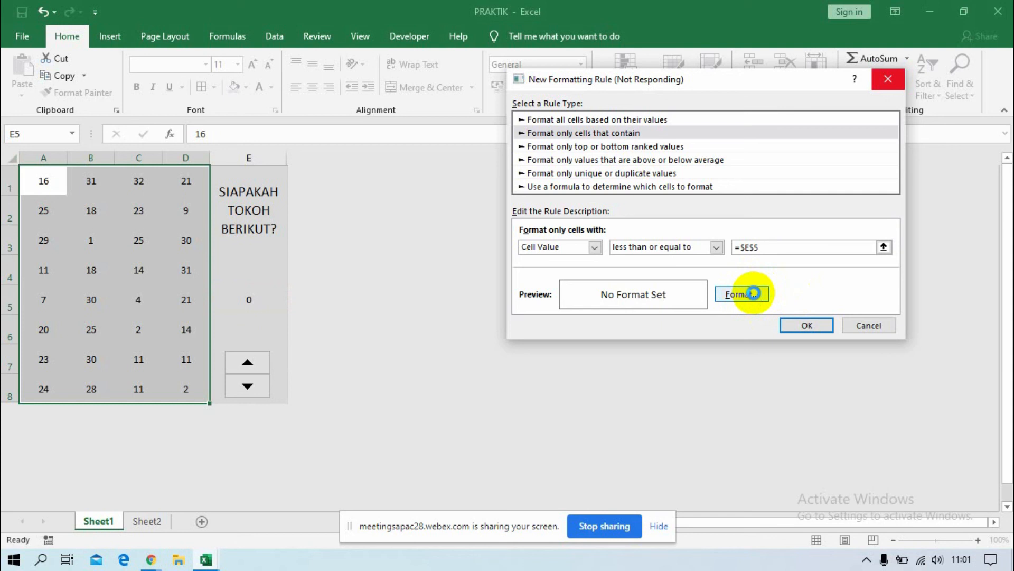
left_click(753, 293)
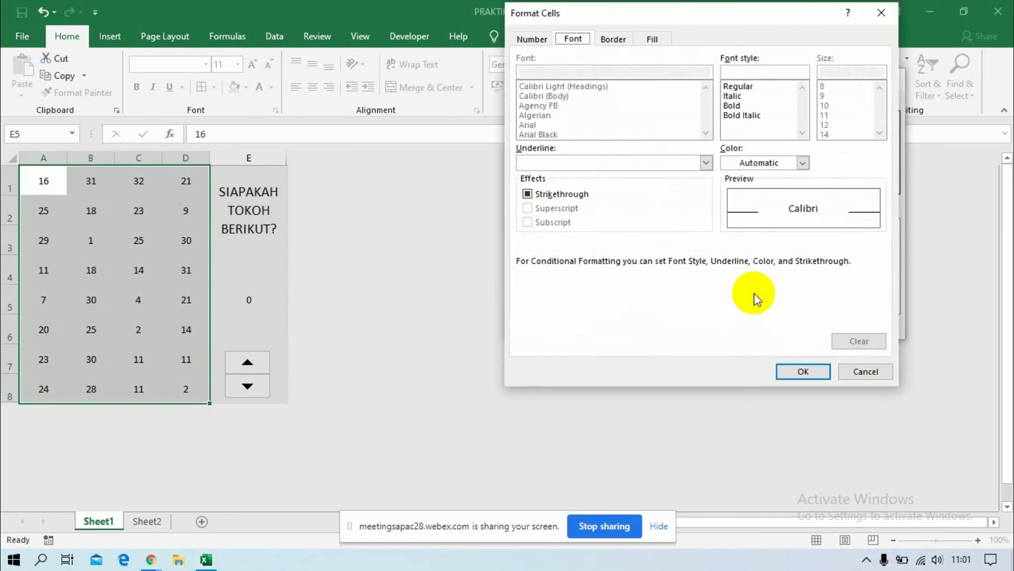
left_click(658, 39)
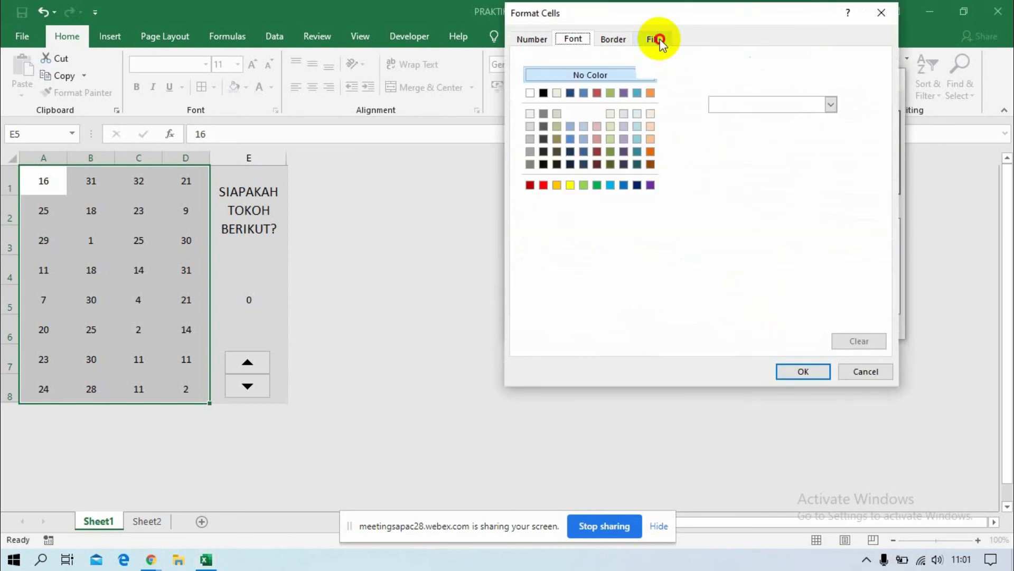
left_click(581, 74)
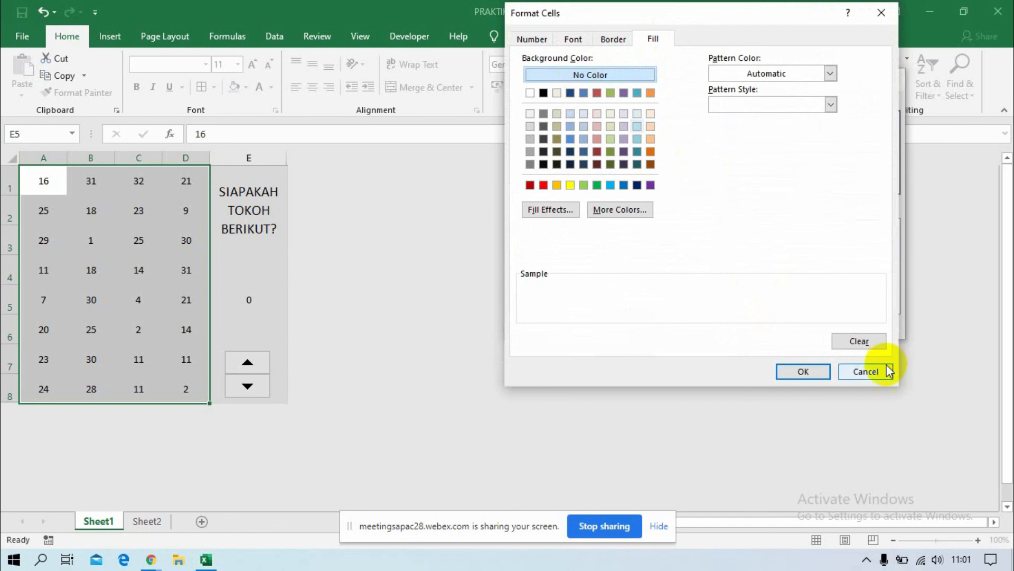
left_click(803, 374)
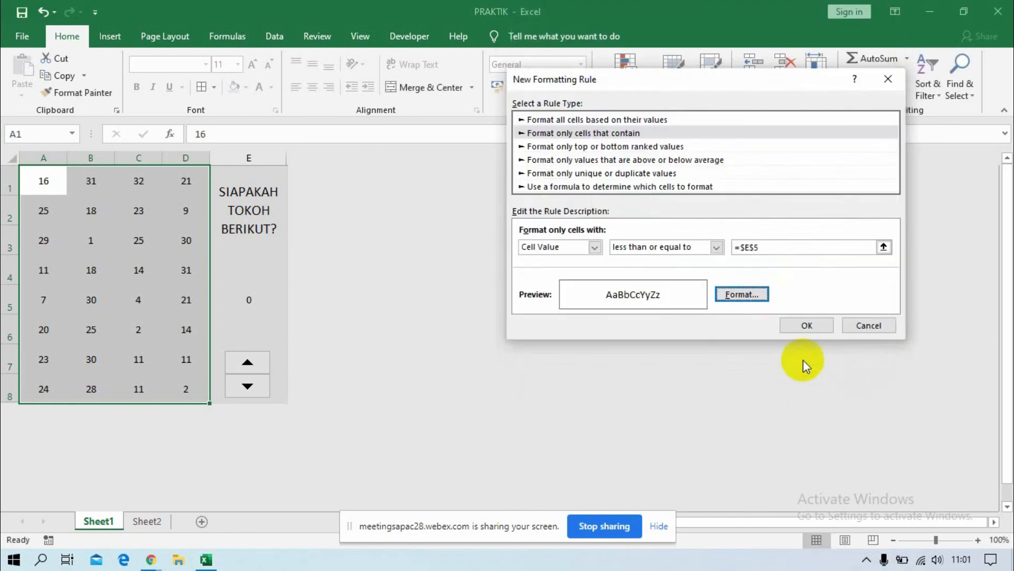
left_click(806, 326)
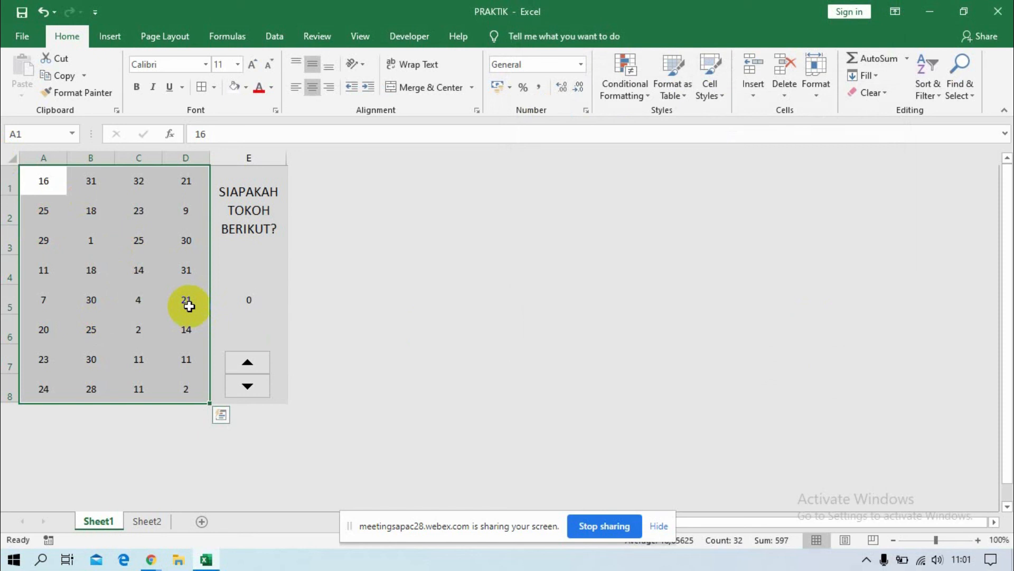
Test the portrait reveal by raising the spin button's value in E5 to 32 in increments of 4.
left_click(248, 363)
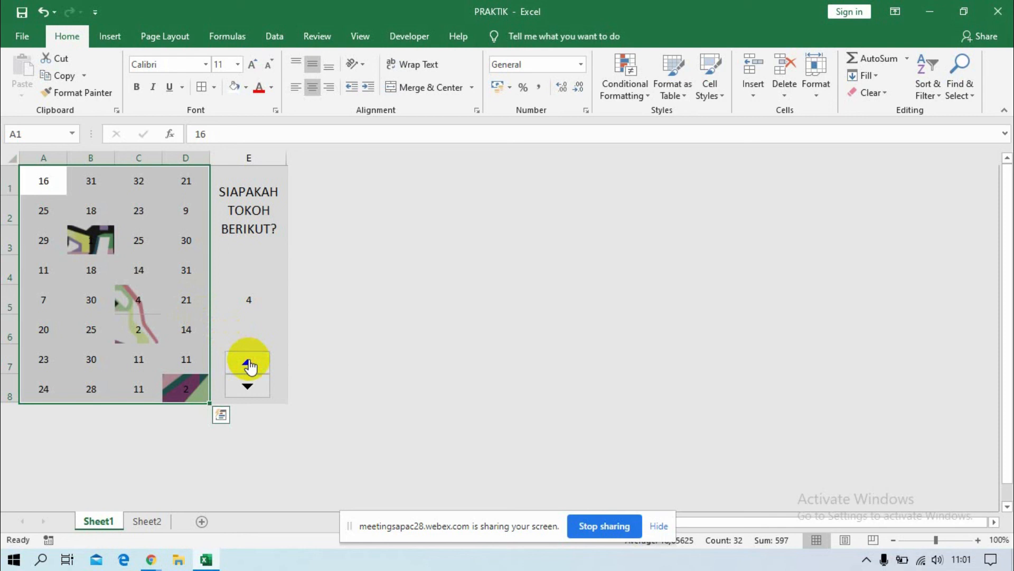
left_click(249, 364)
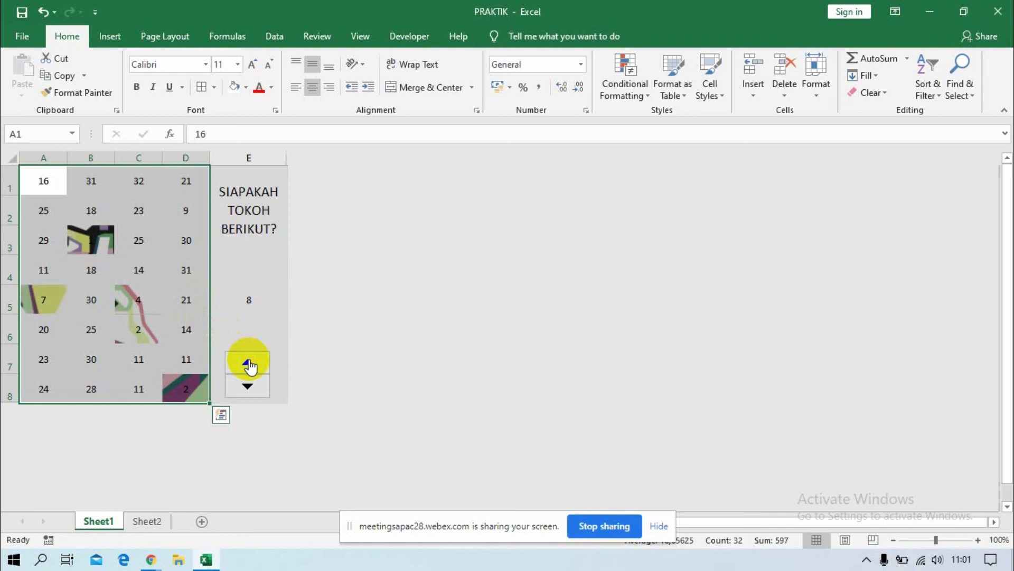
left_click(248, 364)
left_click(248, 364)
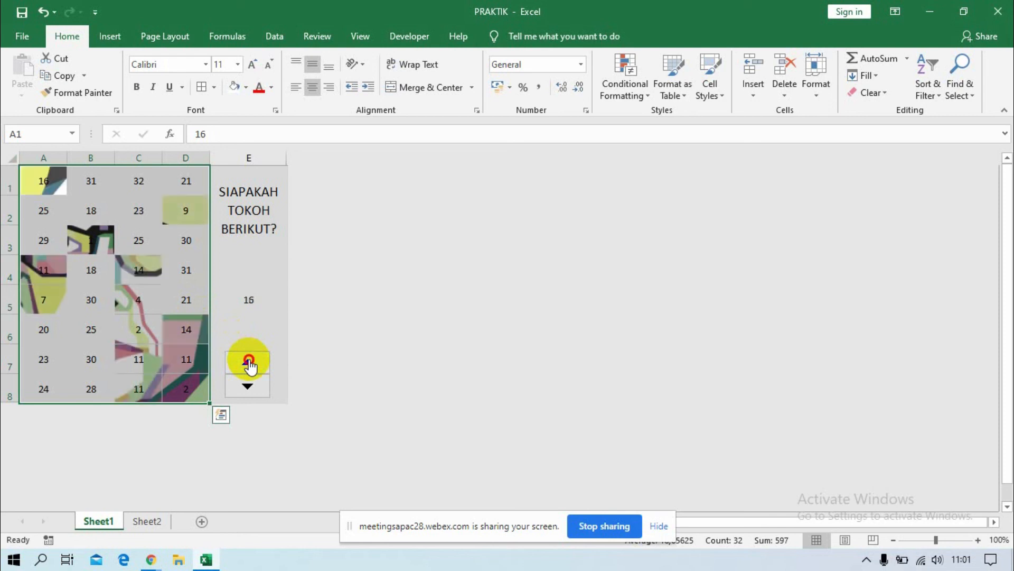
left_click(248, 363)
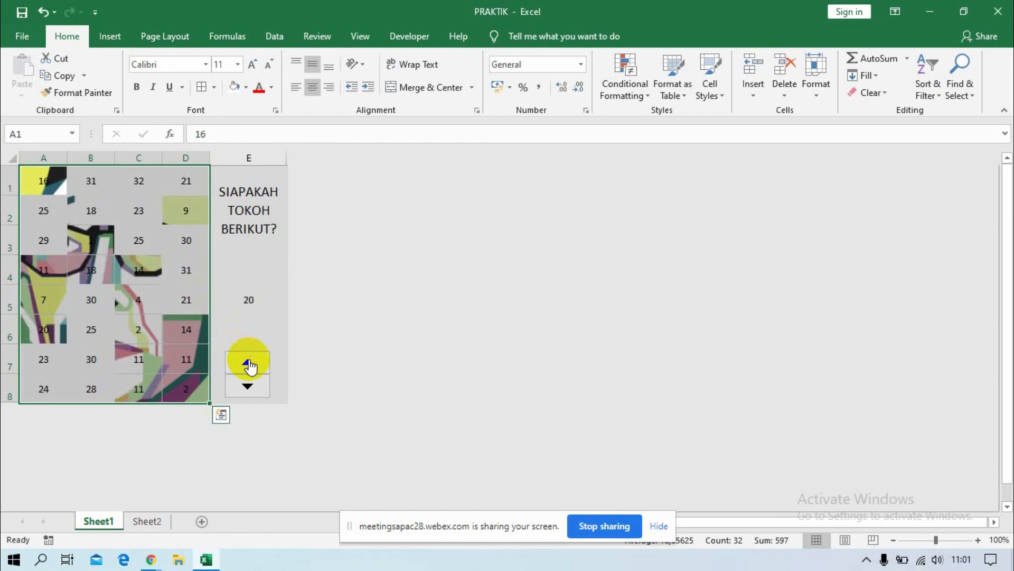
left_click(248, 363)
left_click(248, 364)
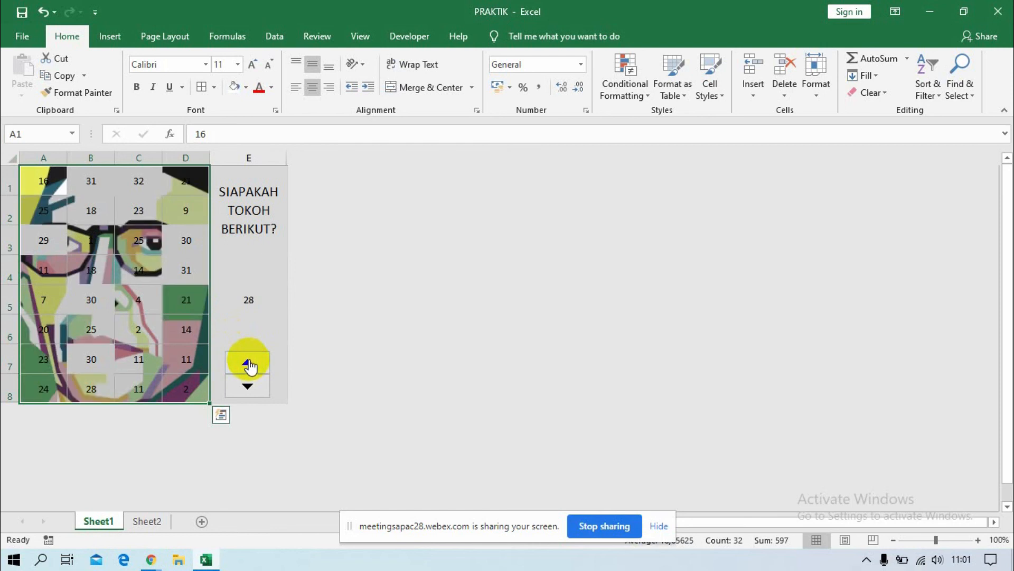
left_click(249, 364)
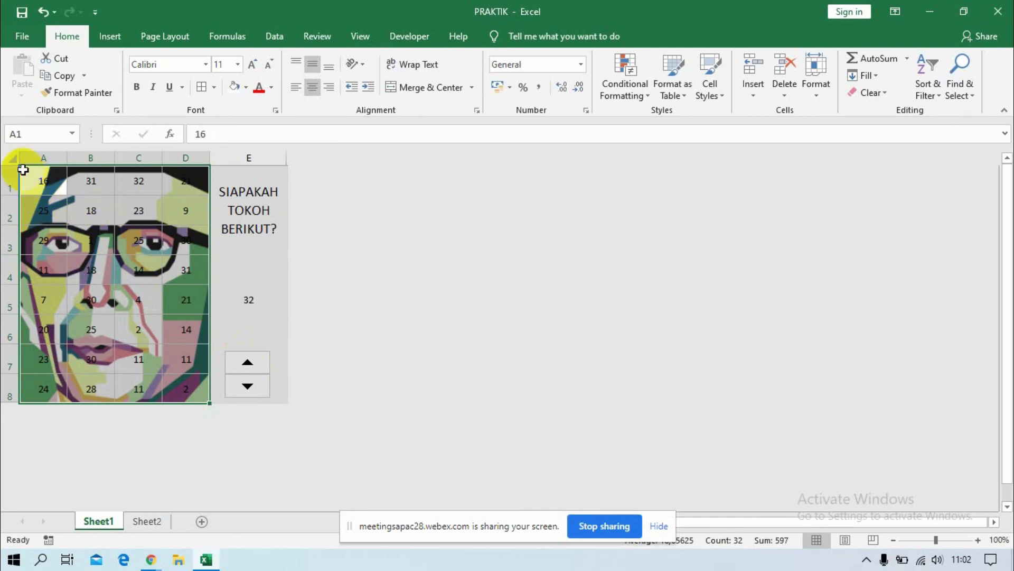
Hide the numbers in A1:D8 with the custom number format ";" and turn off the sheet's gridlines.
left_click_drag(22, 169, 187, 391)
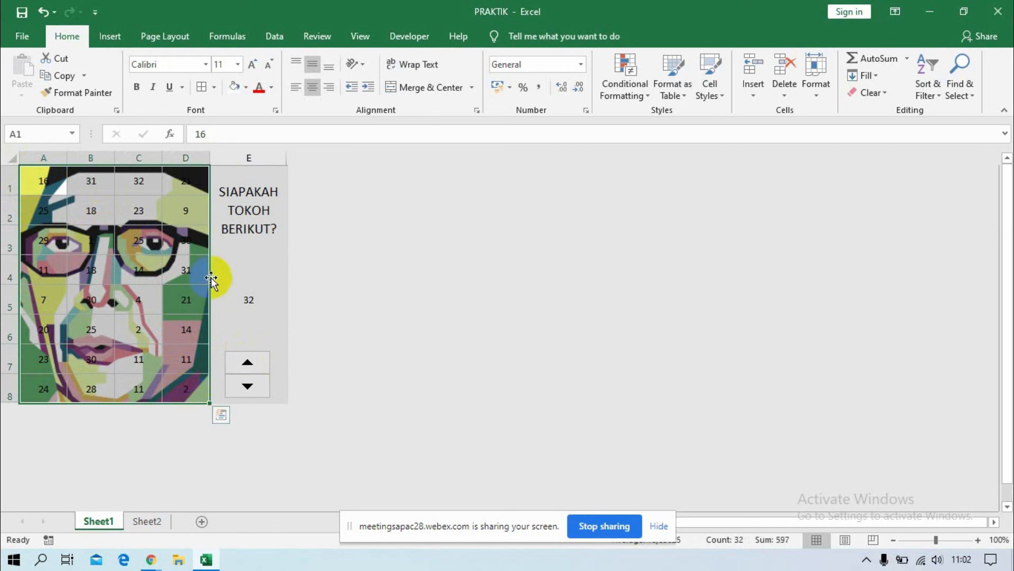
right_click(135, 264)
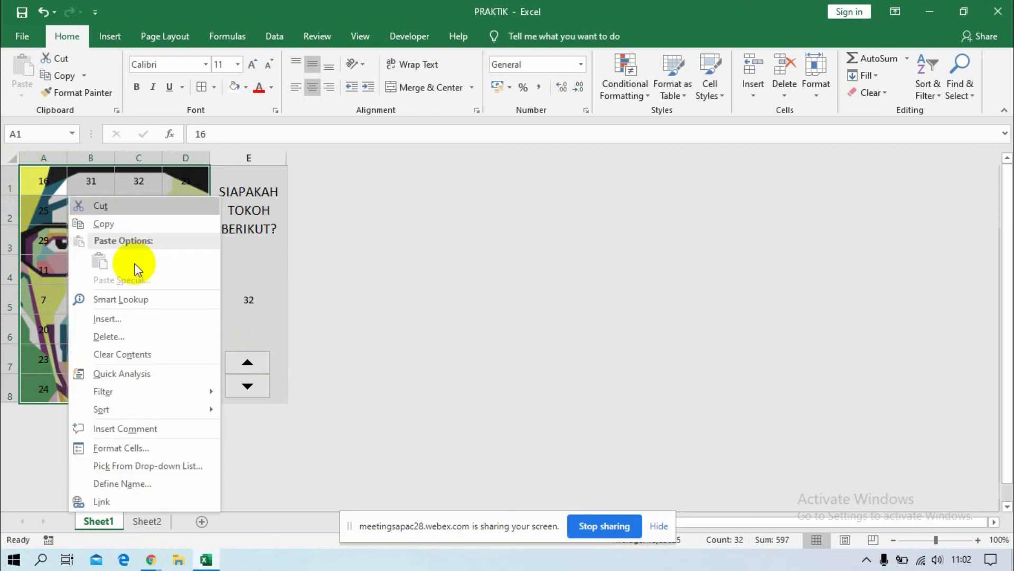
left_click(126, 448)
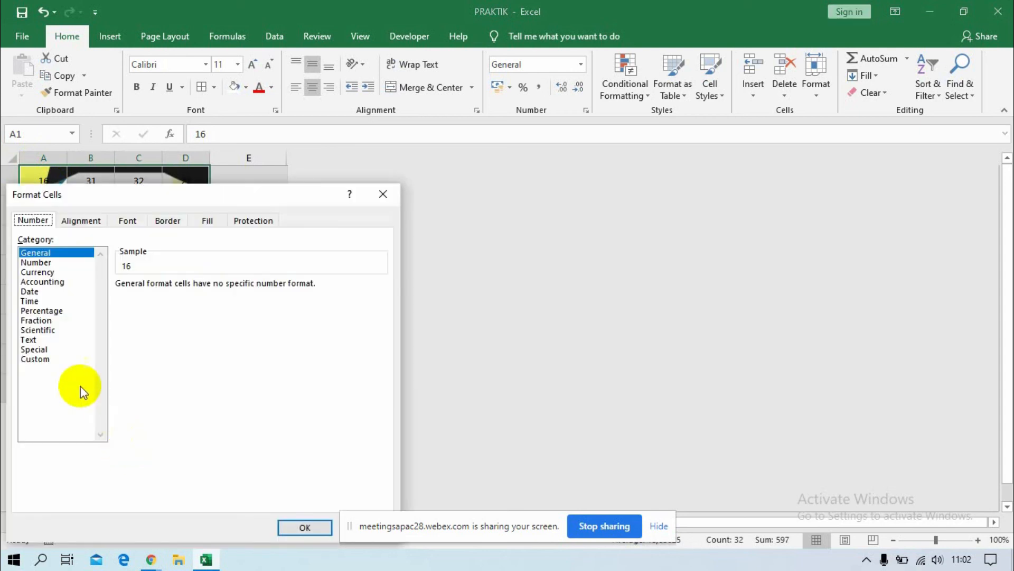
left_click(37, 360)
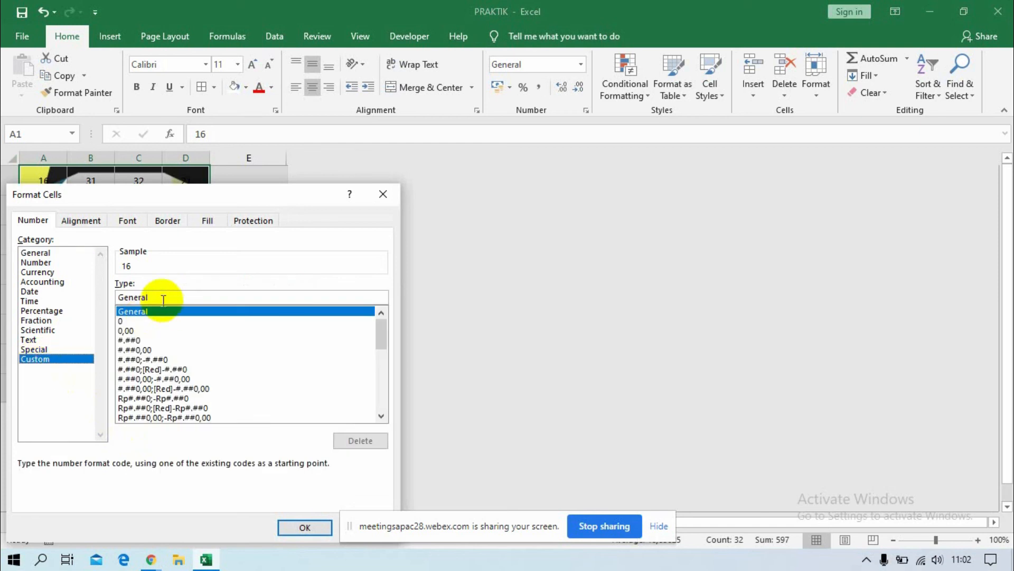
left_click_drag(155, 297, 104, 294)
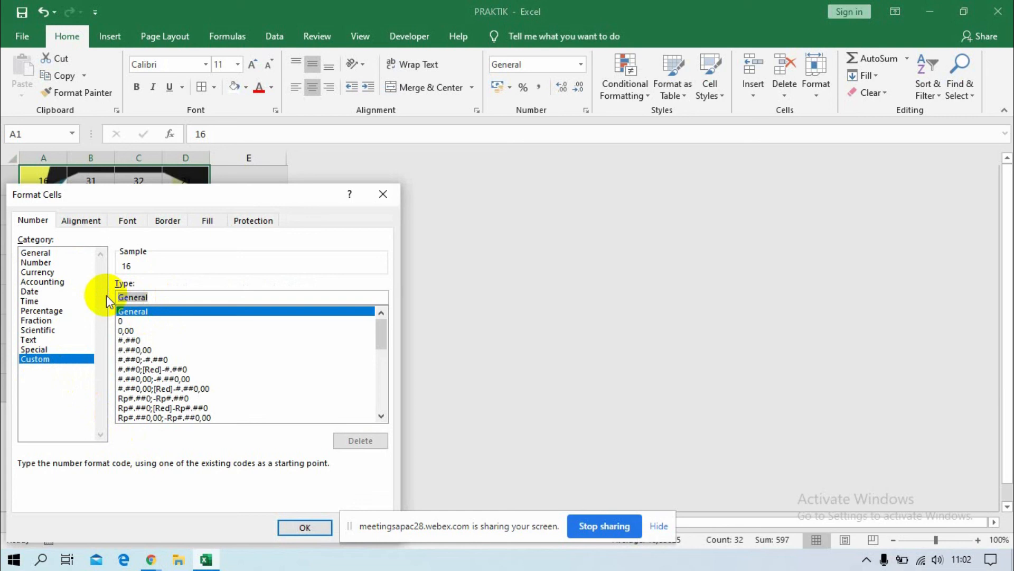
type(";")
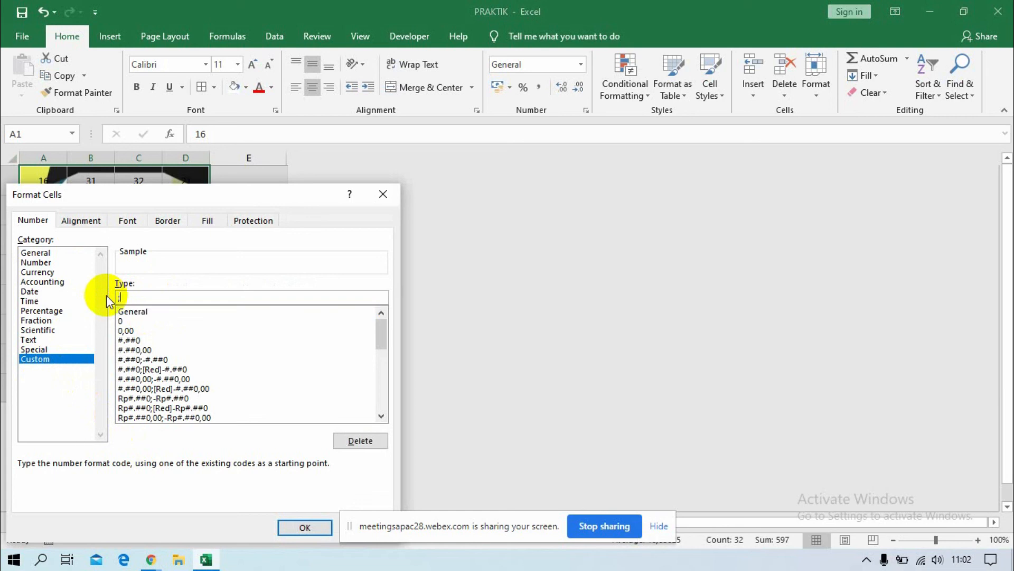
key("Return")
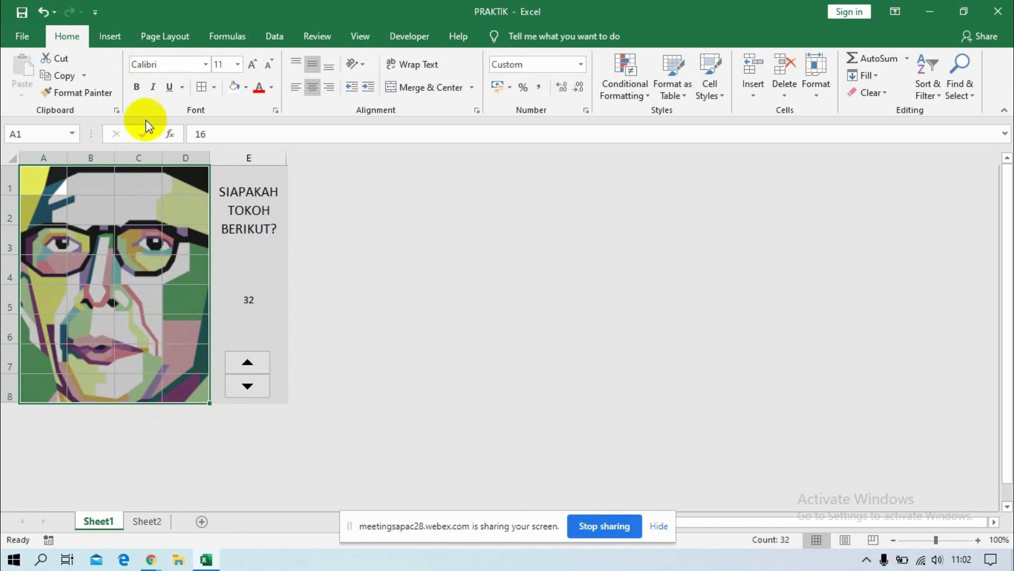
left_click(361, 36)
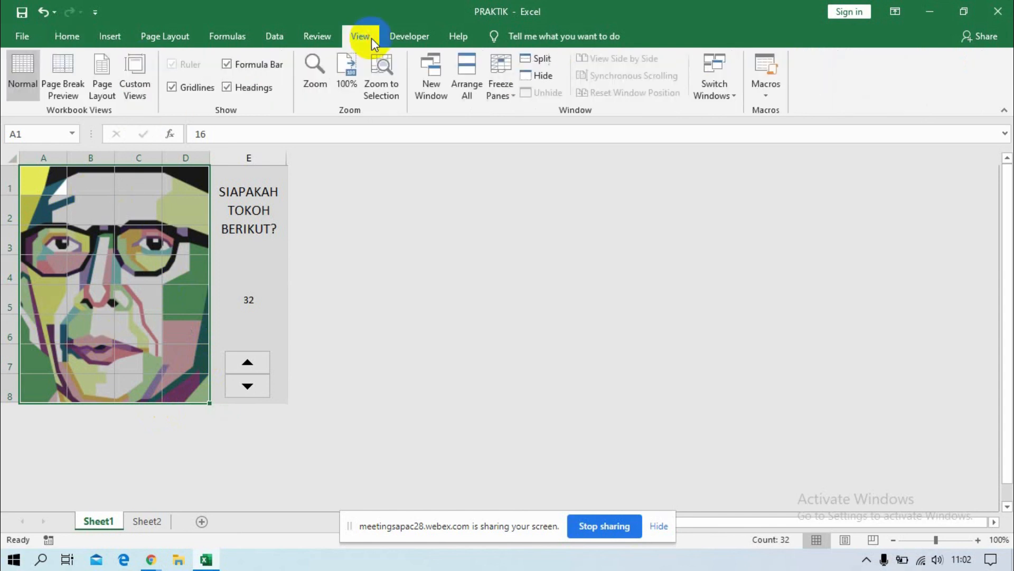
left_click(183, 88)
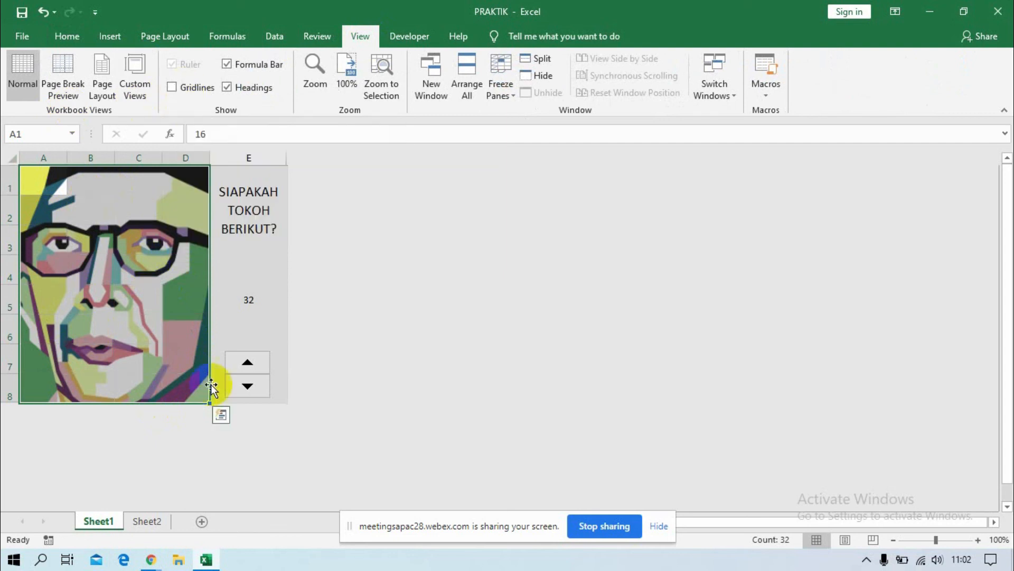
Lower the spin button's value in E5 to 0 so the portrait is fully covered again.
left_click(252, 385)
left_click(252, 386)
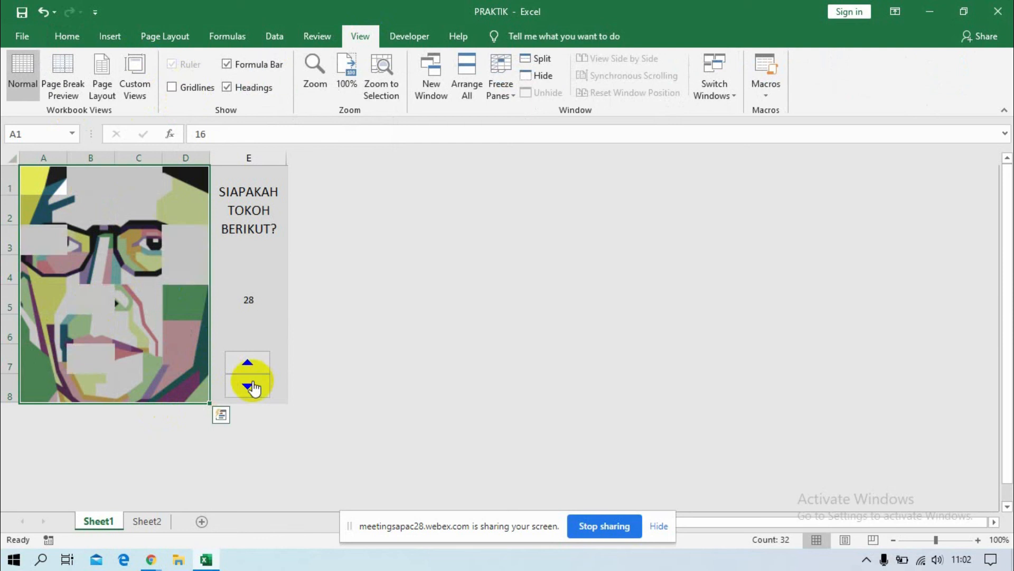
left_click(252, 386)
left_click(253, 386)
left_click(253, 386)
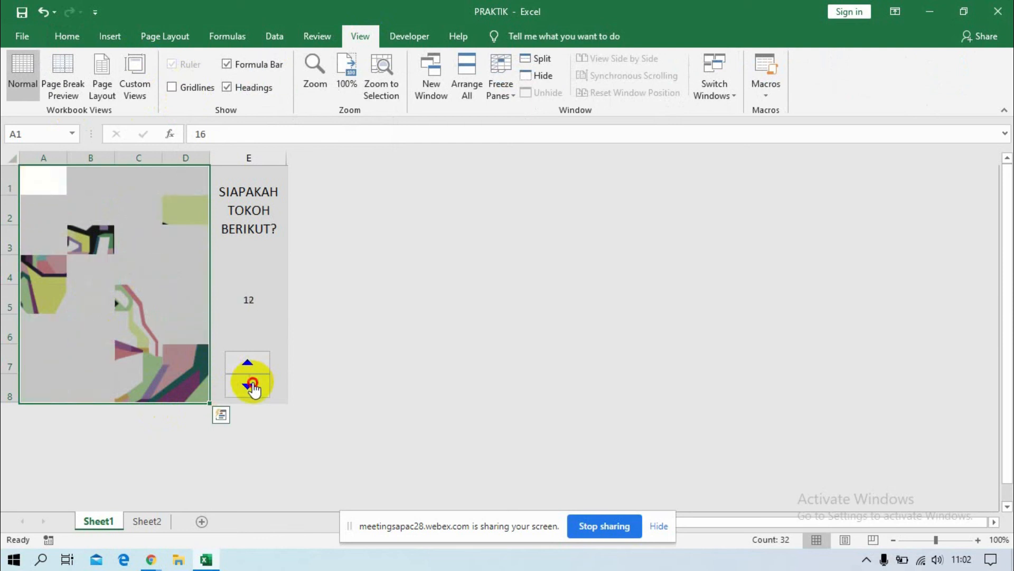
left_click(253, 386)
left_click(253, 386)
left_click(253, 386)
left_click(253, 386)
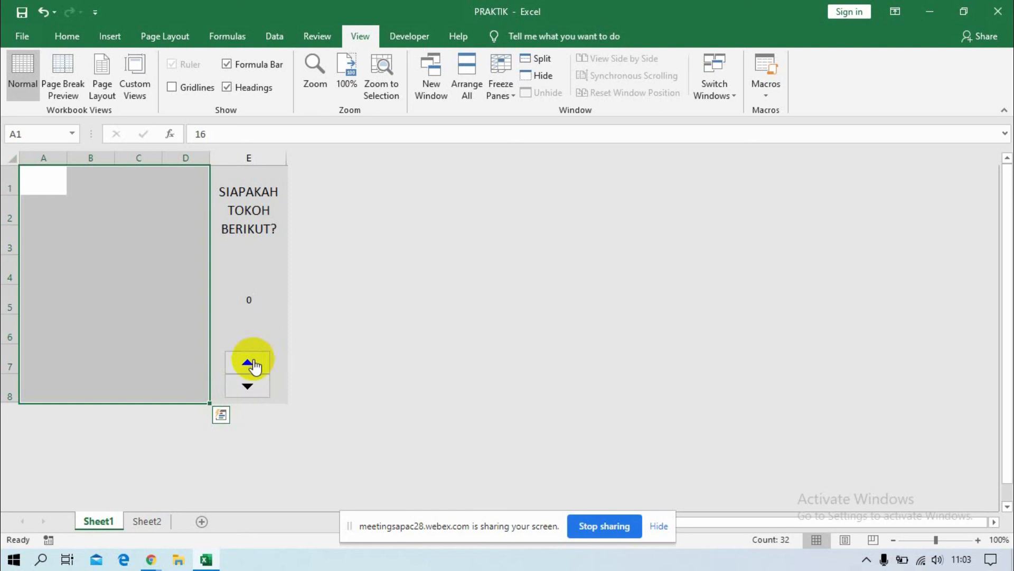
Demonstrate the finished quiz by uncovering the portrait piece by piece with the spin button until E5 reaches 24.
left_click(252, 365)
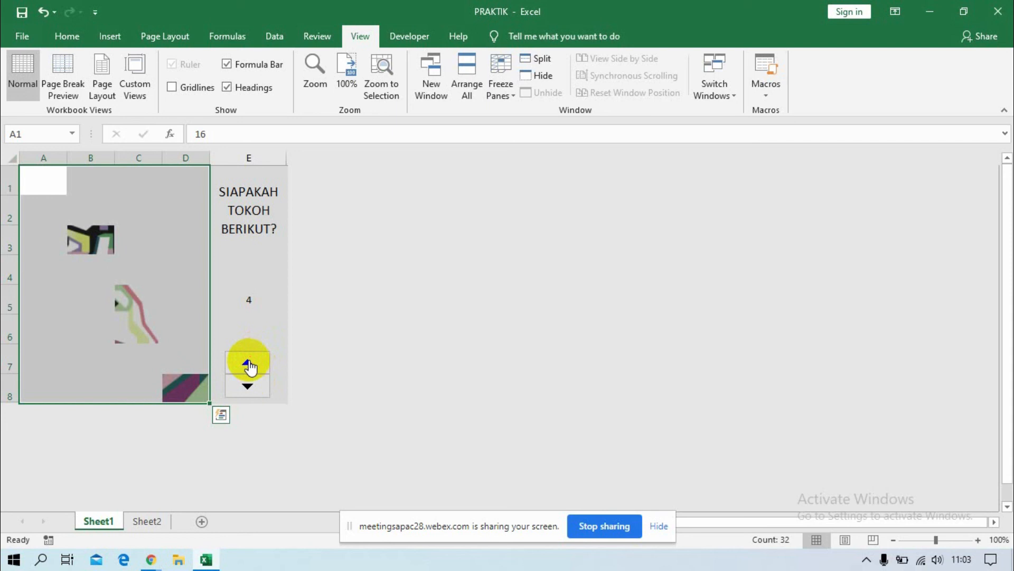
left_click(246, 363)
left_click(246, 362)
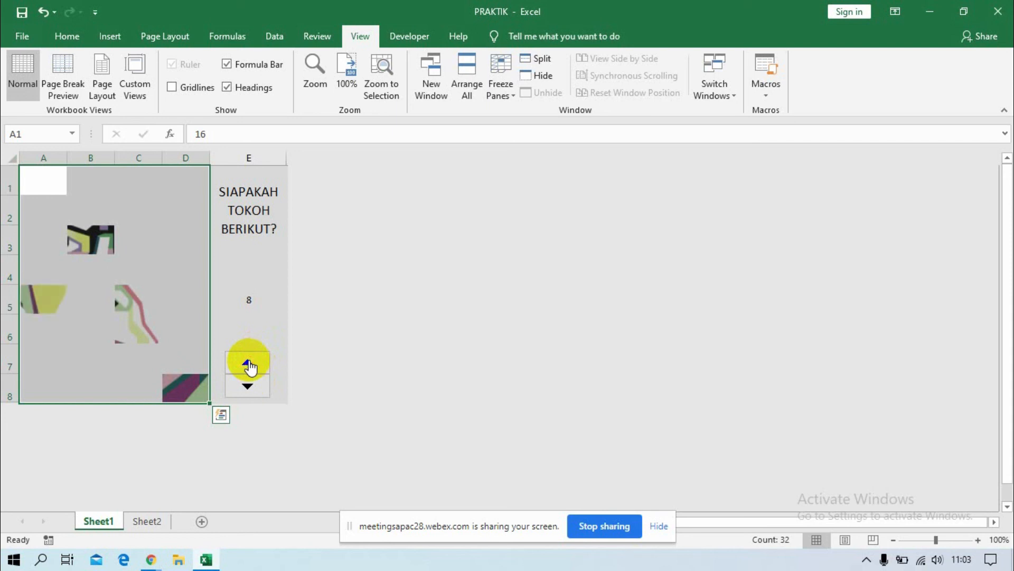
left_click(247, 362)
left_click(247, 362)
left_click(247, 362)
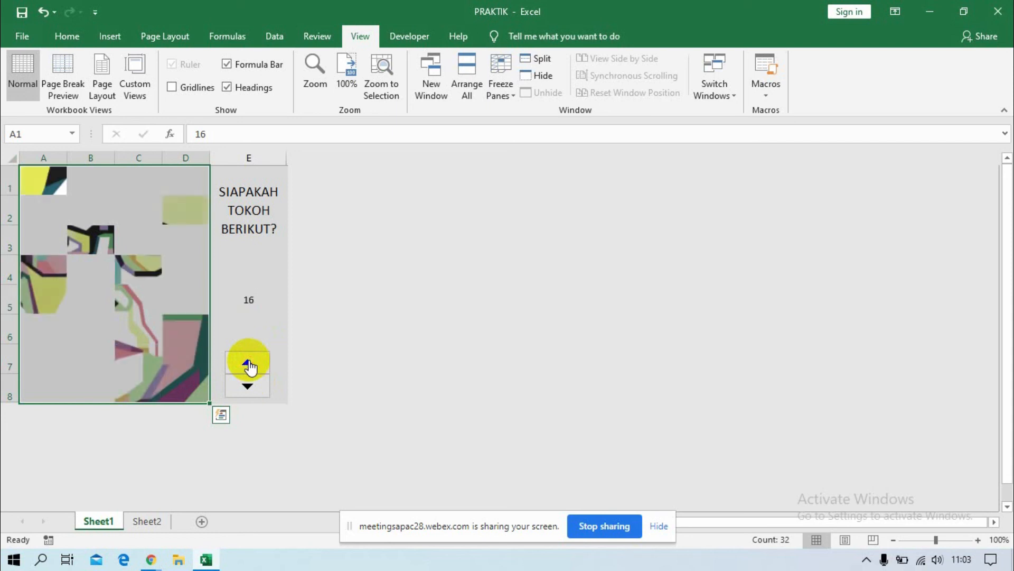
left_click(247, 363)
left_click(247, 363)
left_click(246, 362)
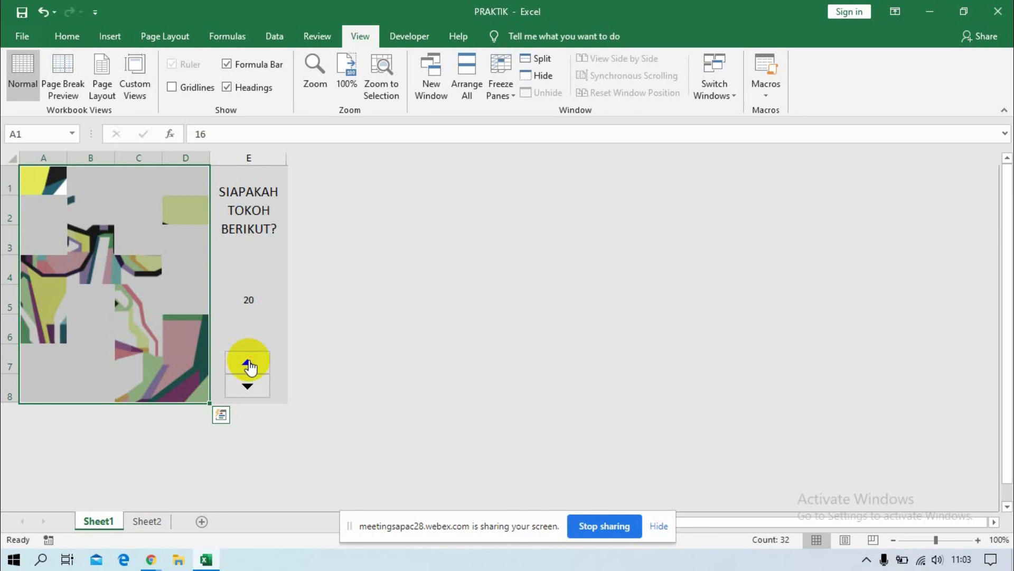
left_click(246, 362)
left_click(247, 362)
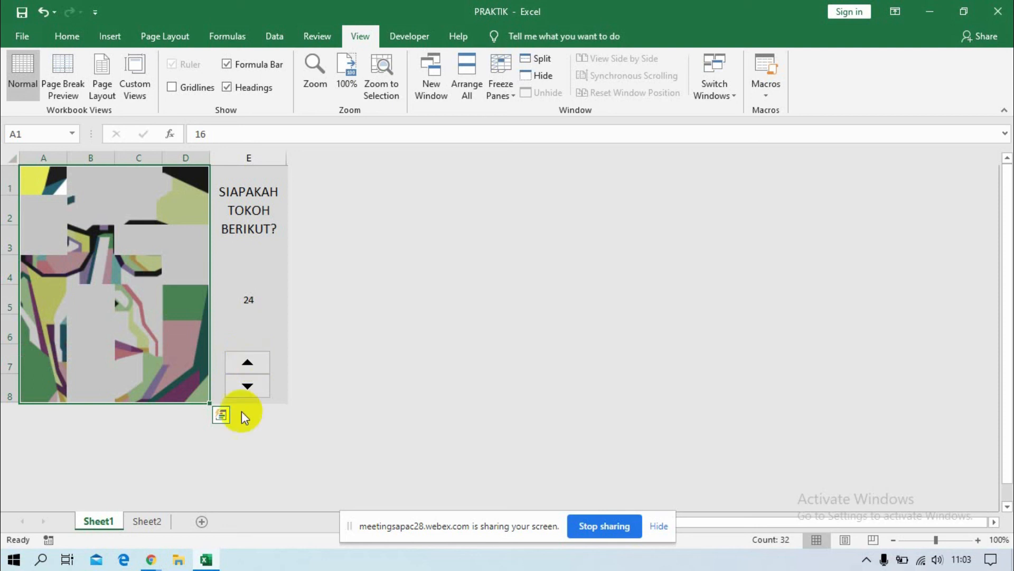
Switch to the Webex meeting window in Chrome.
left_click(152, 559)
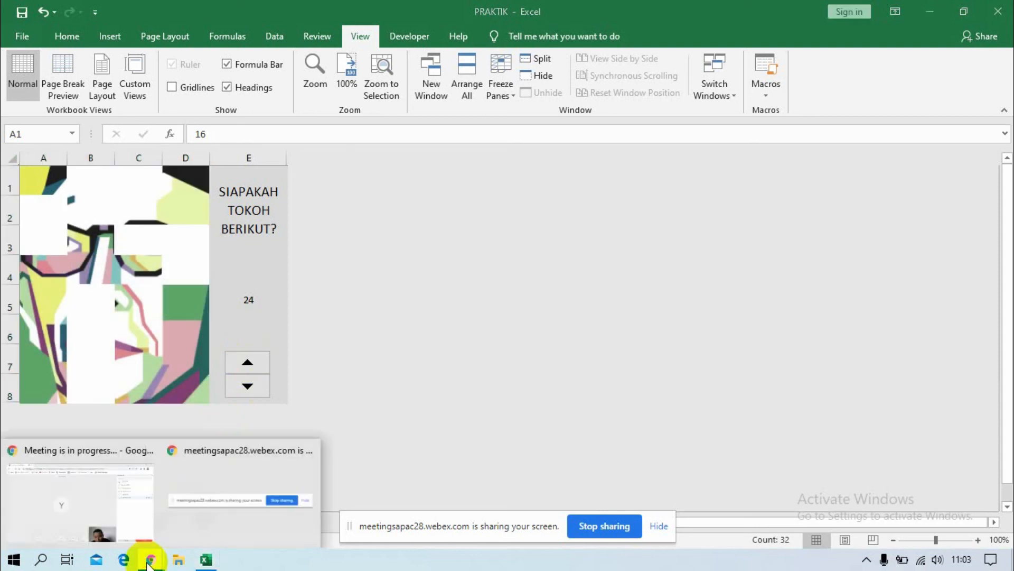
left_click(119, 502)
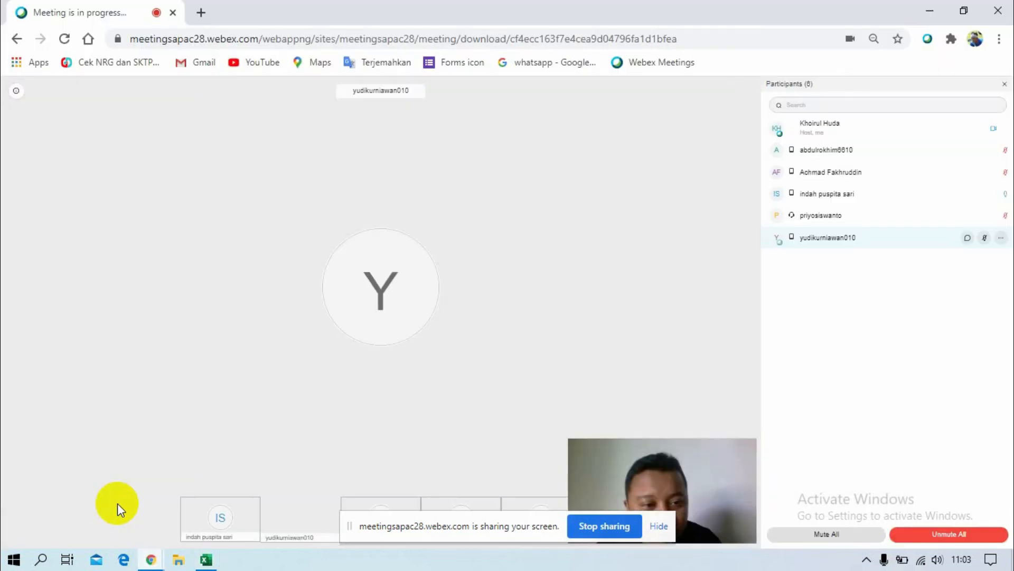